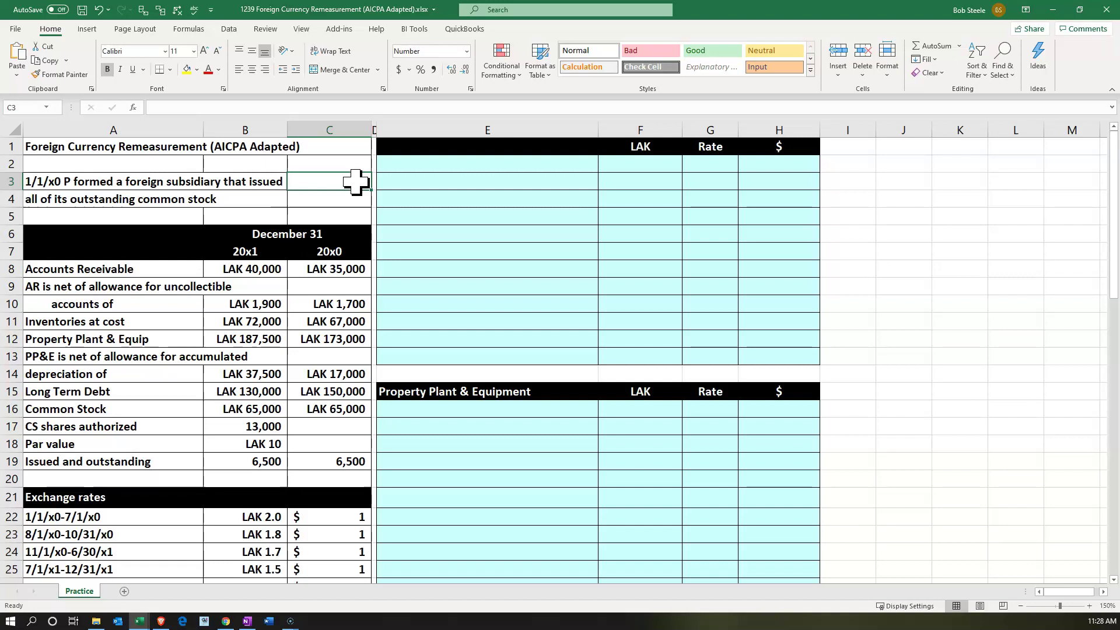
# - Examine the December 31 account balances and the listed LAK exchange rates by period
pyautogui.click(159, 267)
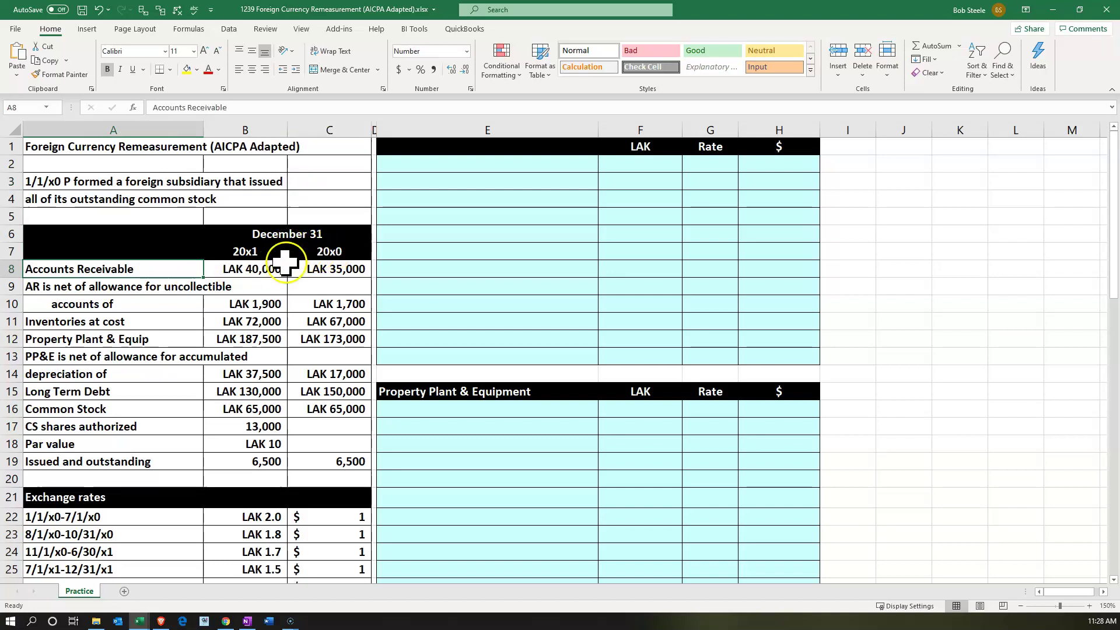
pyautogui.click(272, 306)
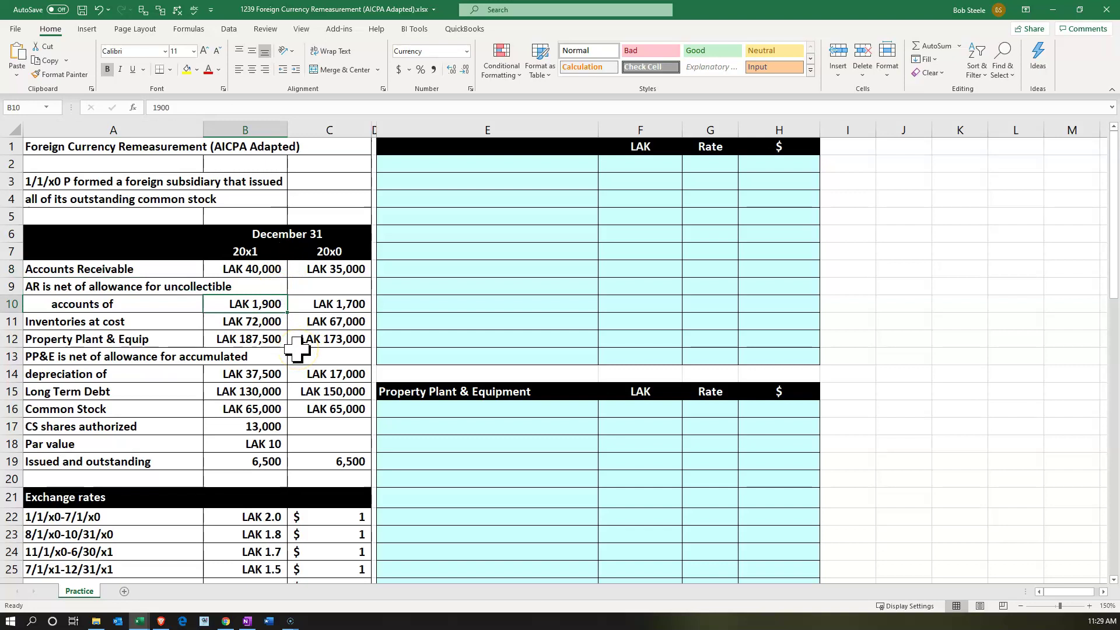
pyautogui.click(156, 272)
pyautogui.click(160, 321)
pyautogui.click(159, 337)
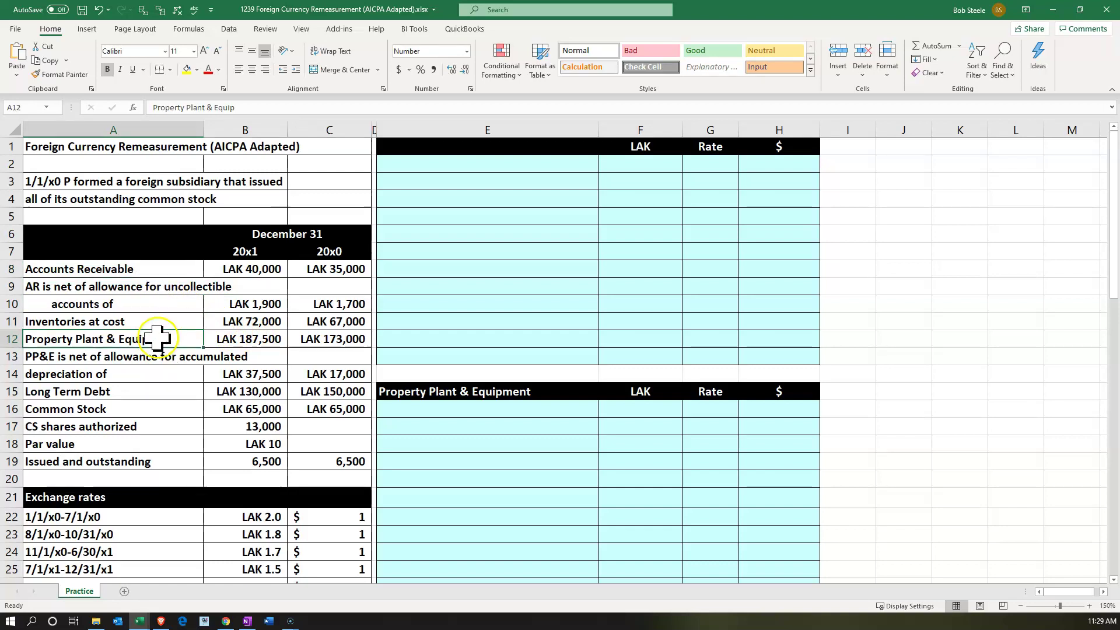
pyautogui.scroll(-1, 155, 341)
pyautogui.scroll(-1, 155, 341)
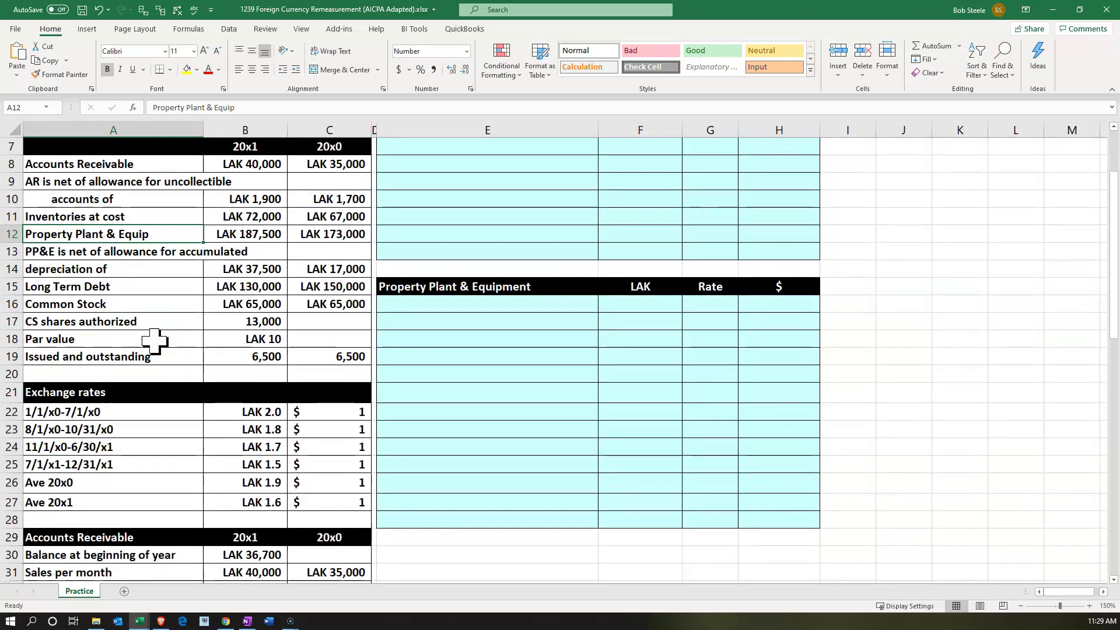
pyautogui.scroll(-1, 155, 341)
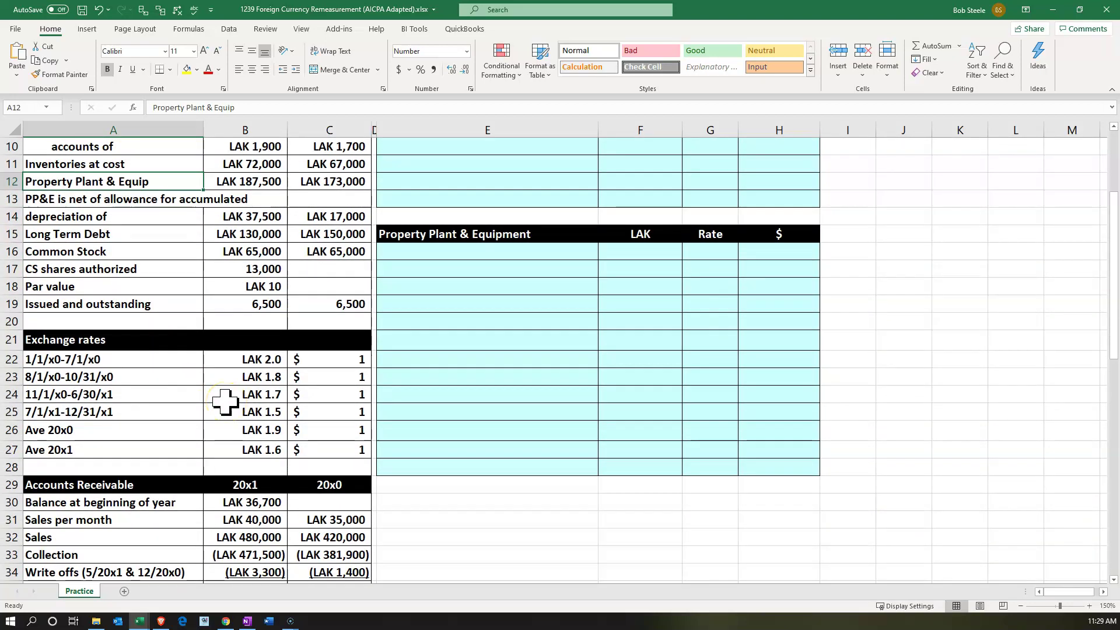
pyautogui.click(307, 394)
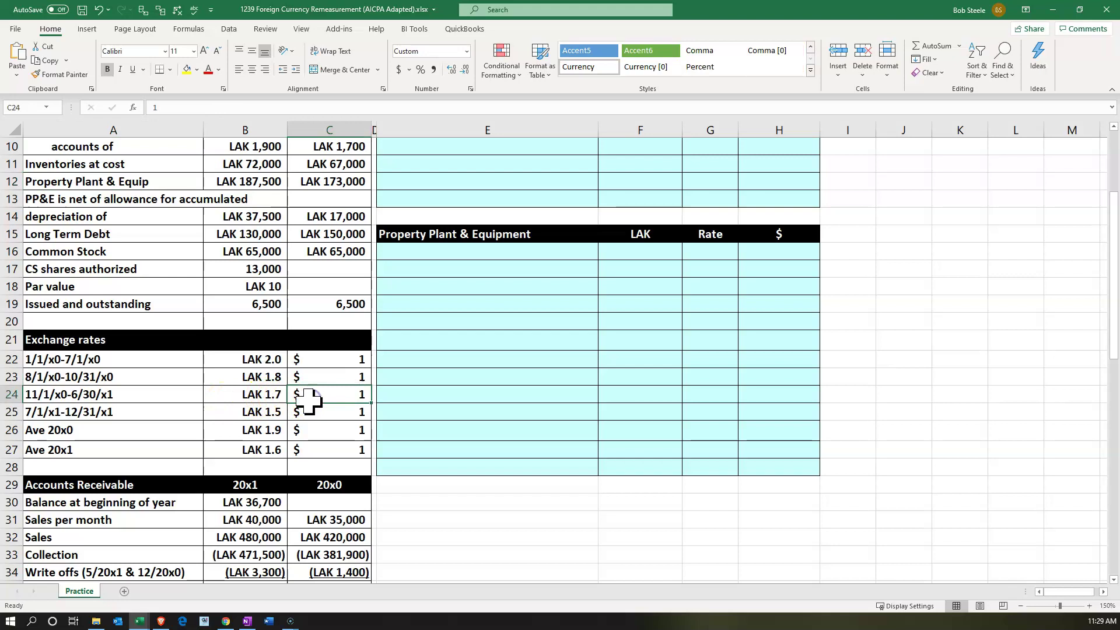
pyautogui.click(264, 402)
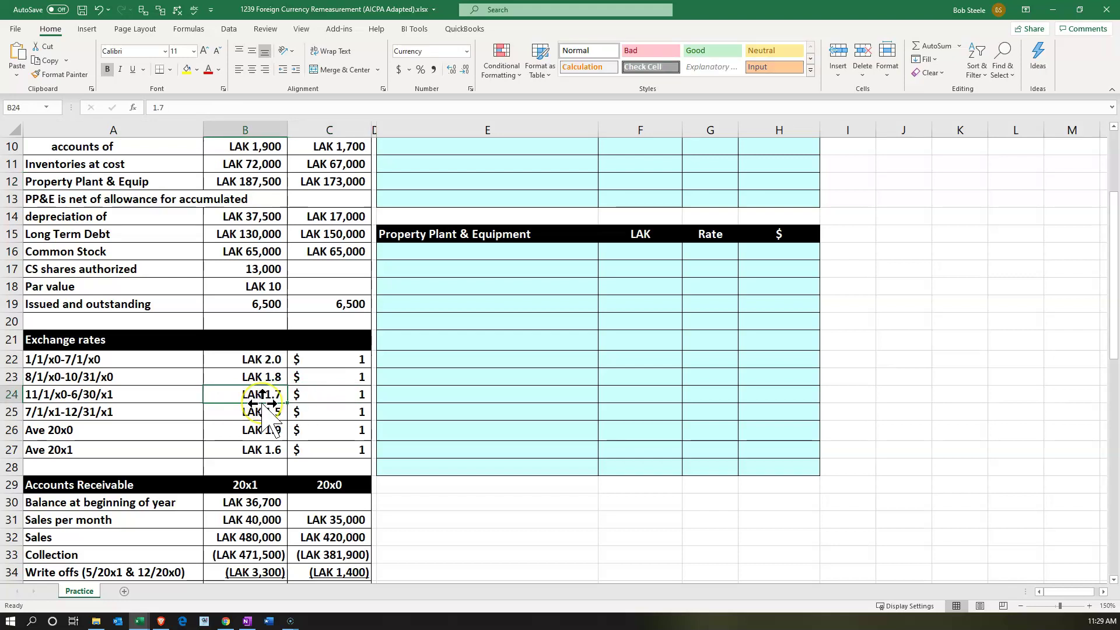
# - Examine the accounts receivable, uncollectible allowance, FIFO inventory, and land and equipment purchase and depreciation data
pyautogui.scroll(-2, 265, 403)
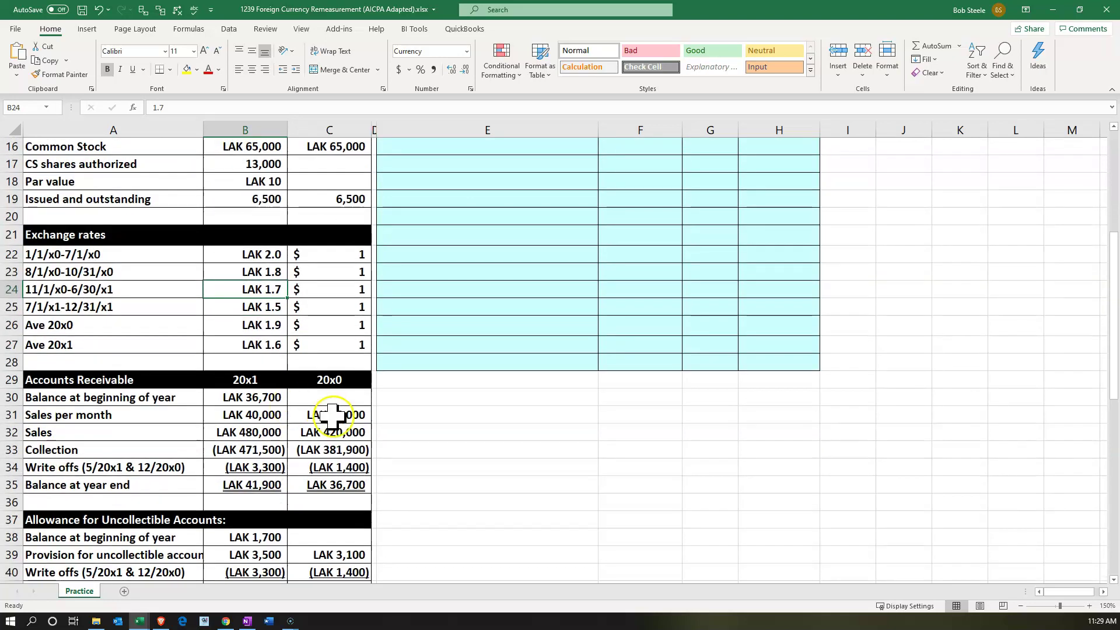
pyautogui.scroll(-1, 350, 419)
pyautogui.scroll(-1, 350, 422)
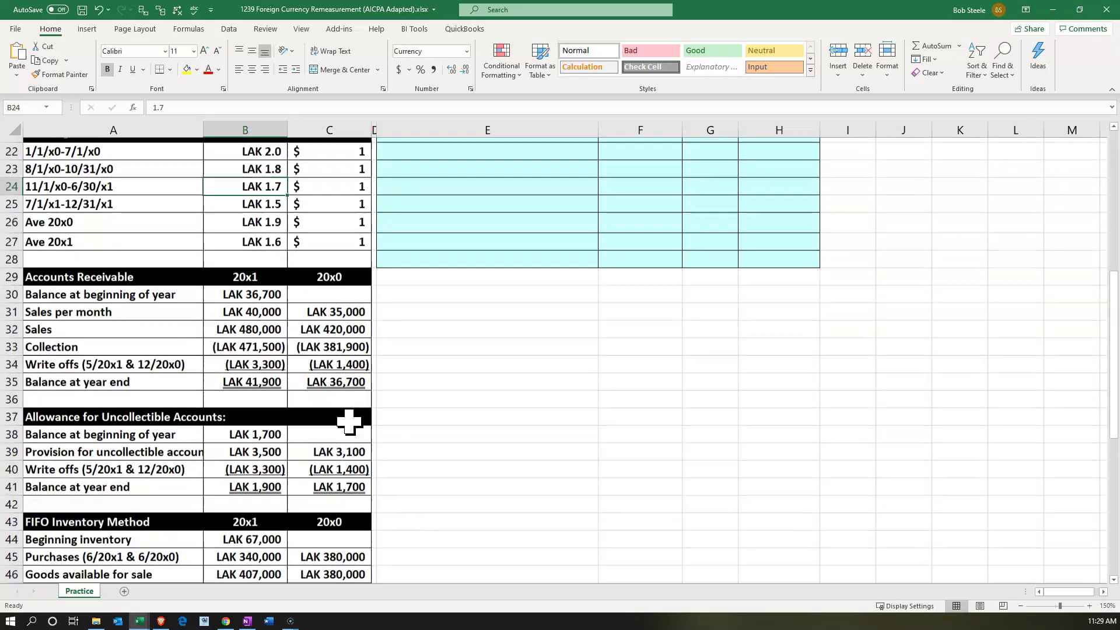
pyautogui.scroll(-3, 350, 420)
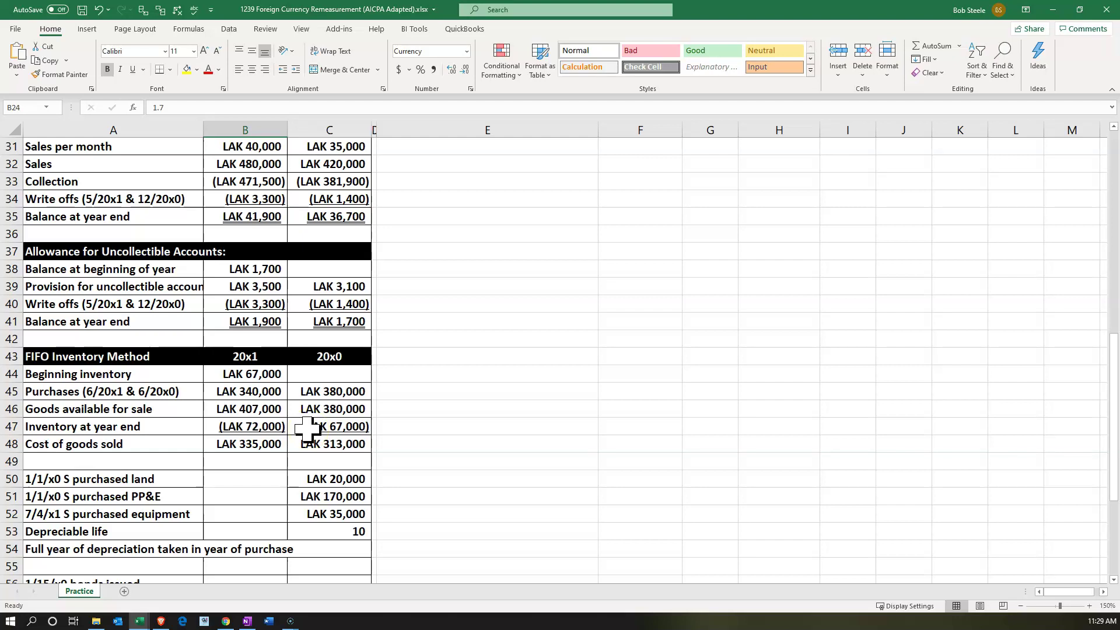
pyautogui.scroll(-1, 308, 429)
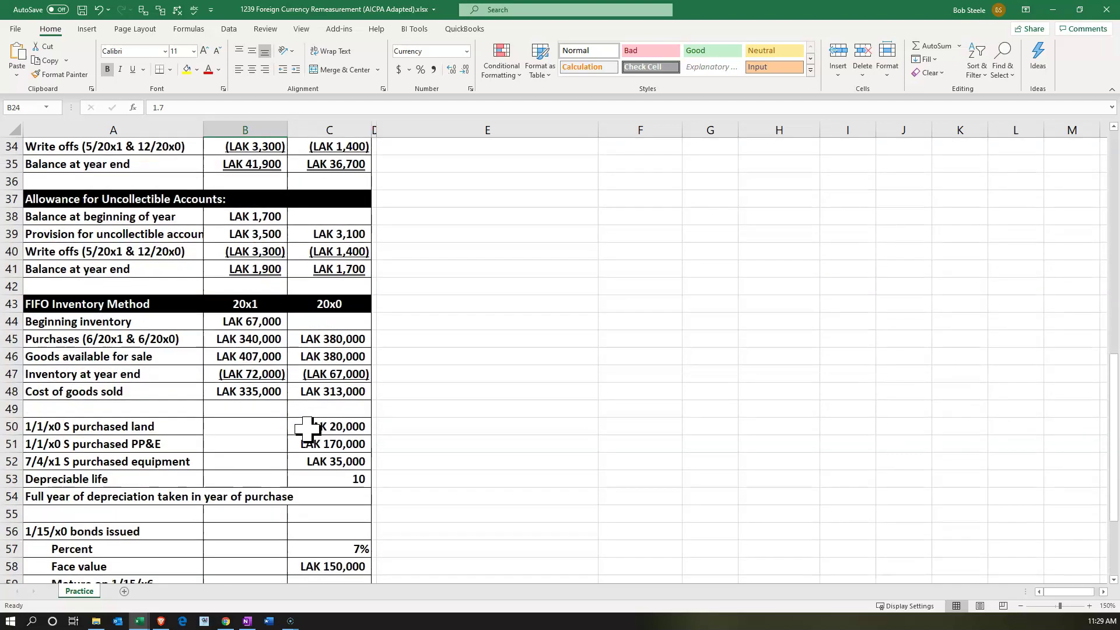
pyautogui.click(417, 432)
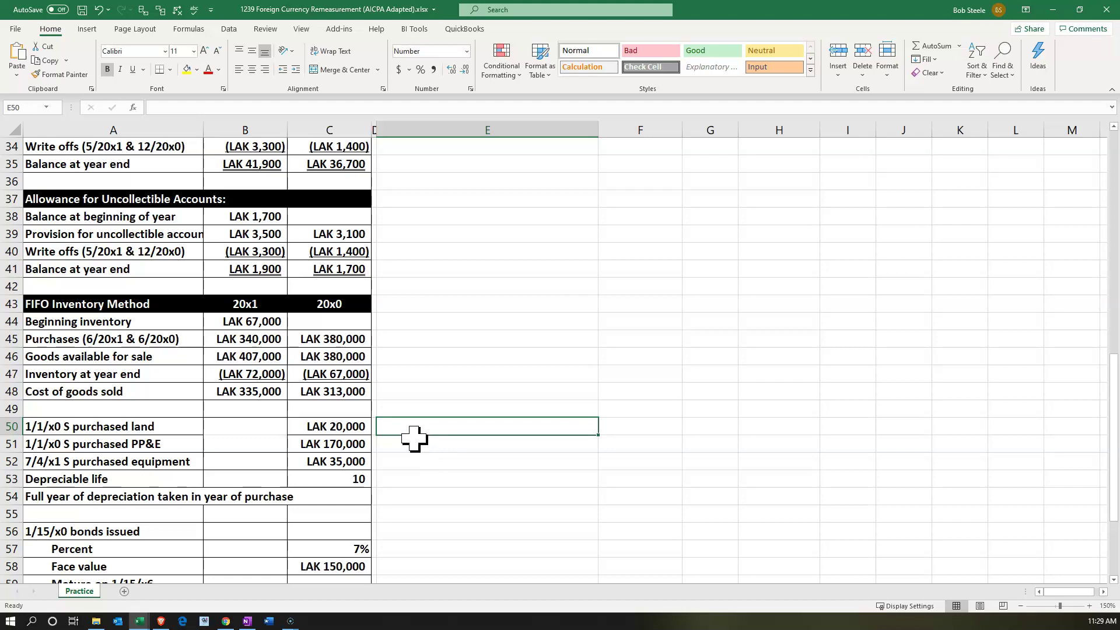
pyautogui.click(411, 447)
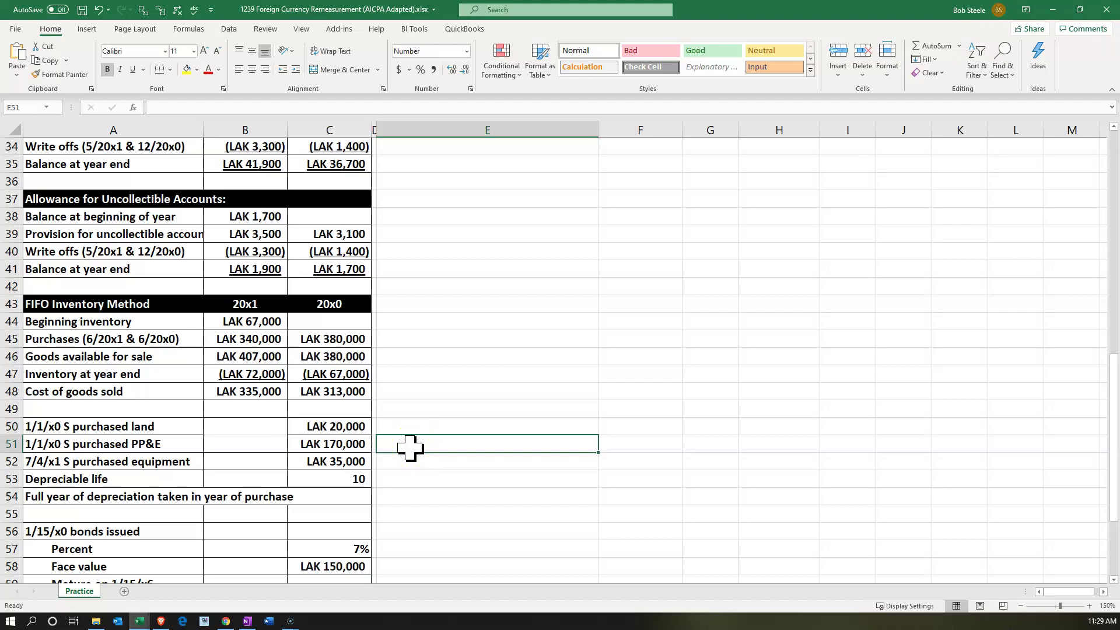
pyautogui.click(398, 461)
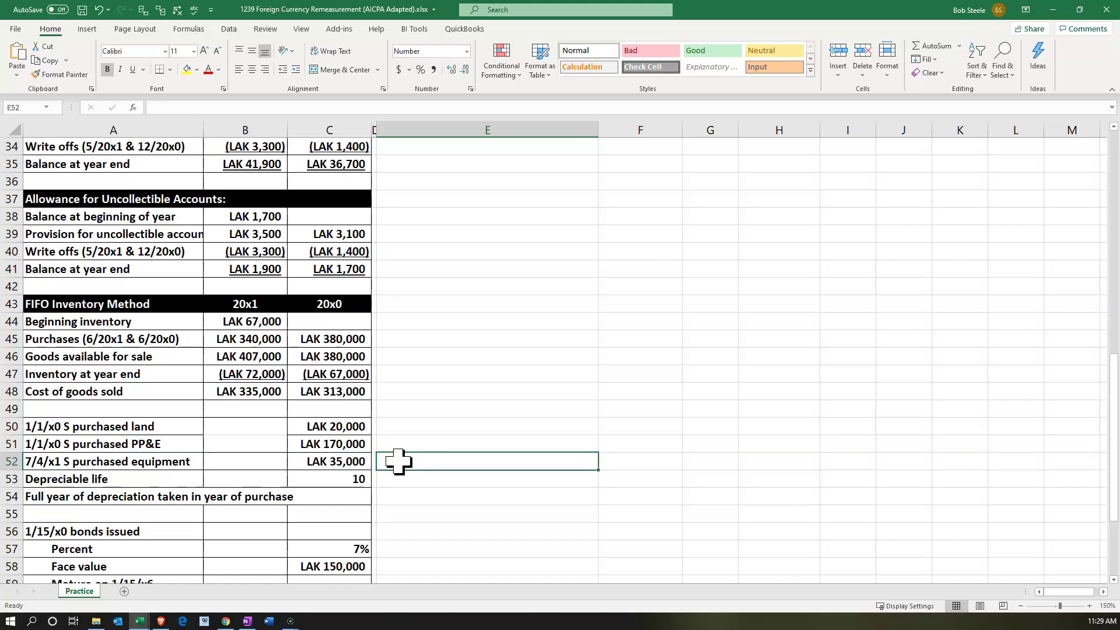
pyautogui.scroll(-1, 398, 461)
pyautogui.click(395, 433)
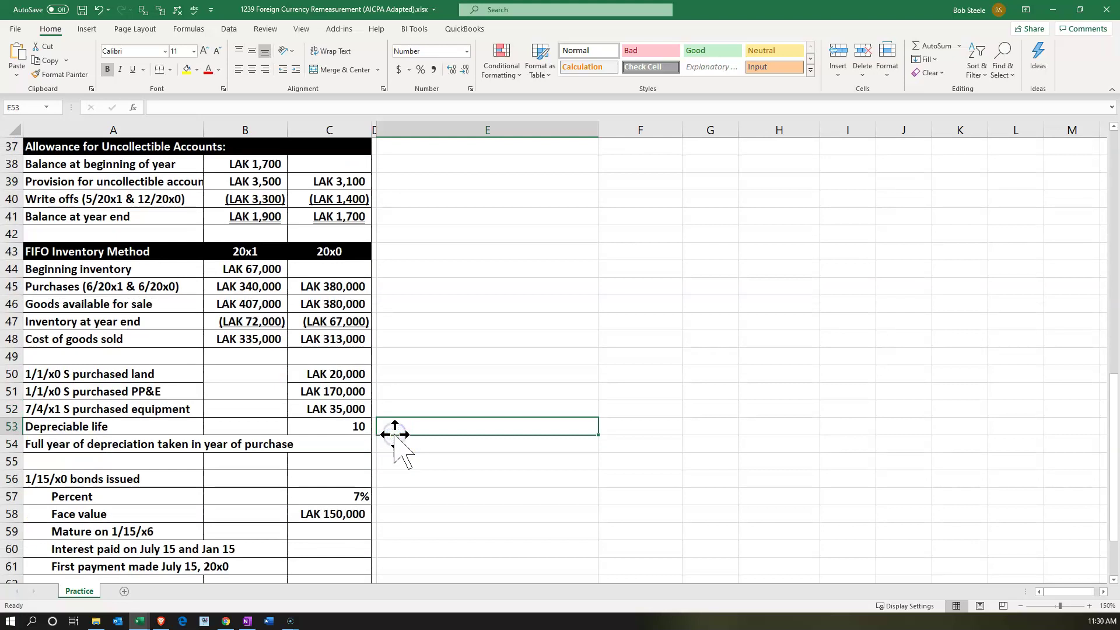
pyautogui.click(391, 444)
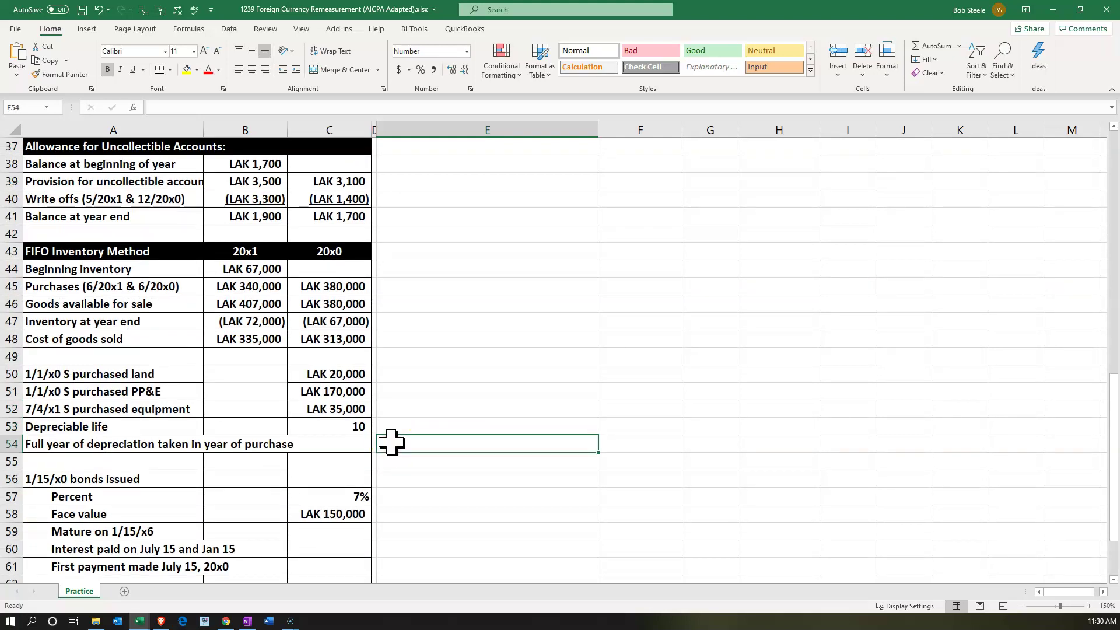
# - Review the bond terms and the instruction to remeasure the selected accounts into US dollars
pyautogui.scroll(-1, 390, 444)
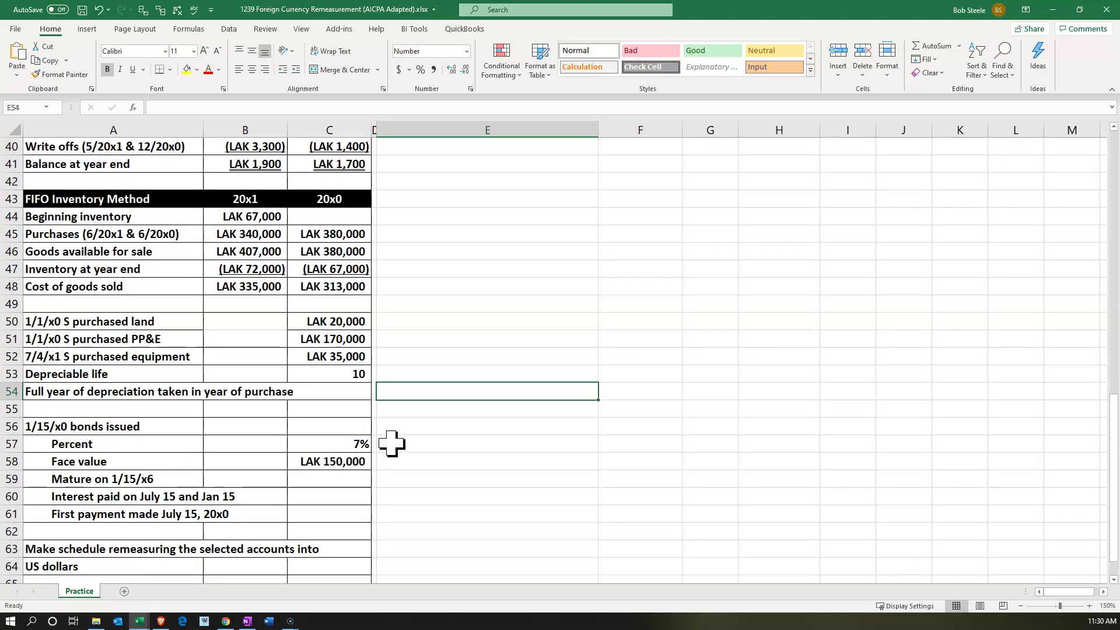
pyautogui.click(391, 443)
pyautogui.click(392, 461)
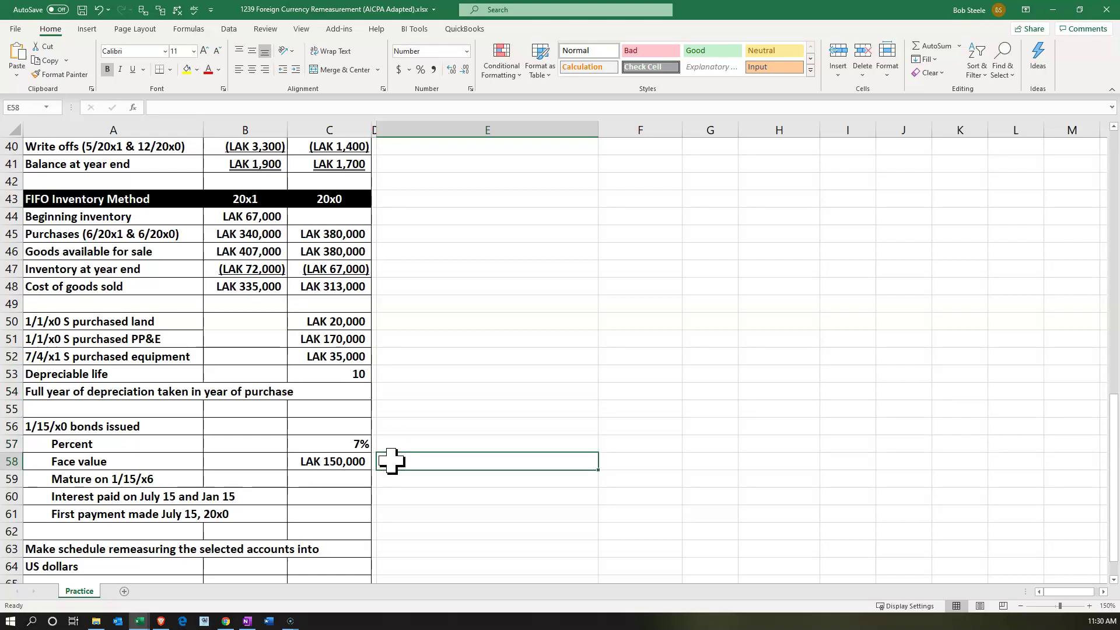
pyautogui.click(392, 479)
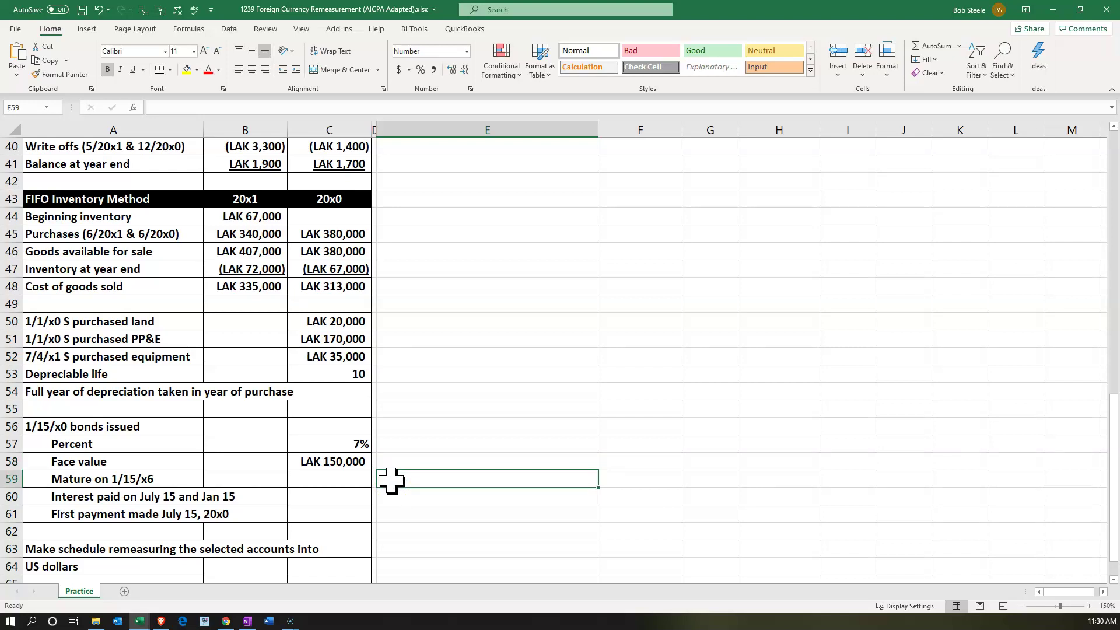
pyautogui.click(392, 496)
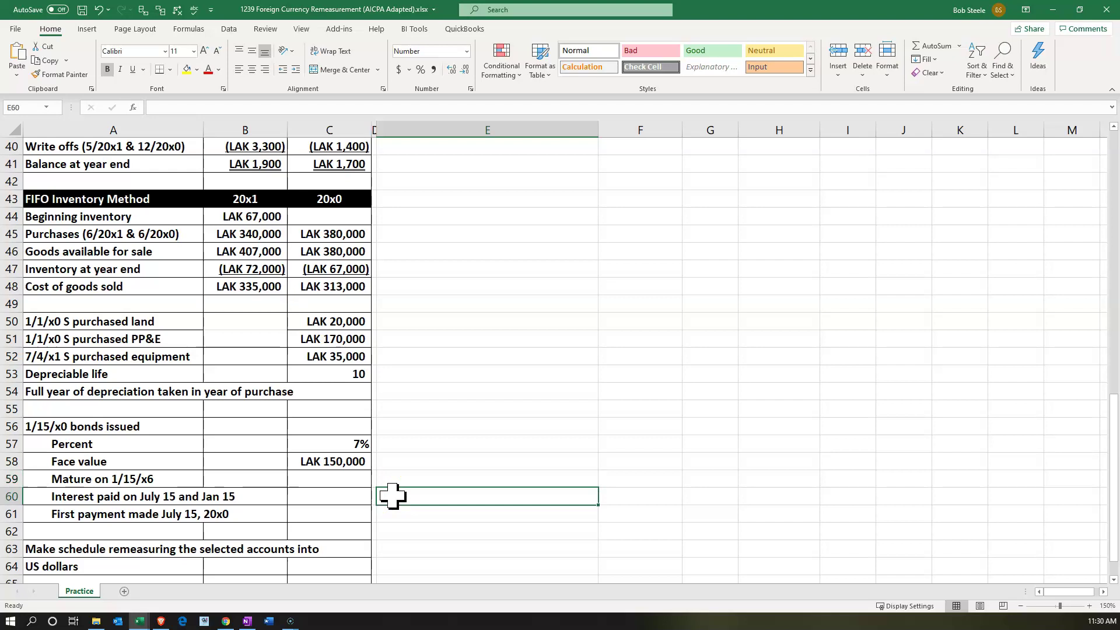
pyautogui.scroll(-1, 393, 496)
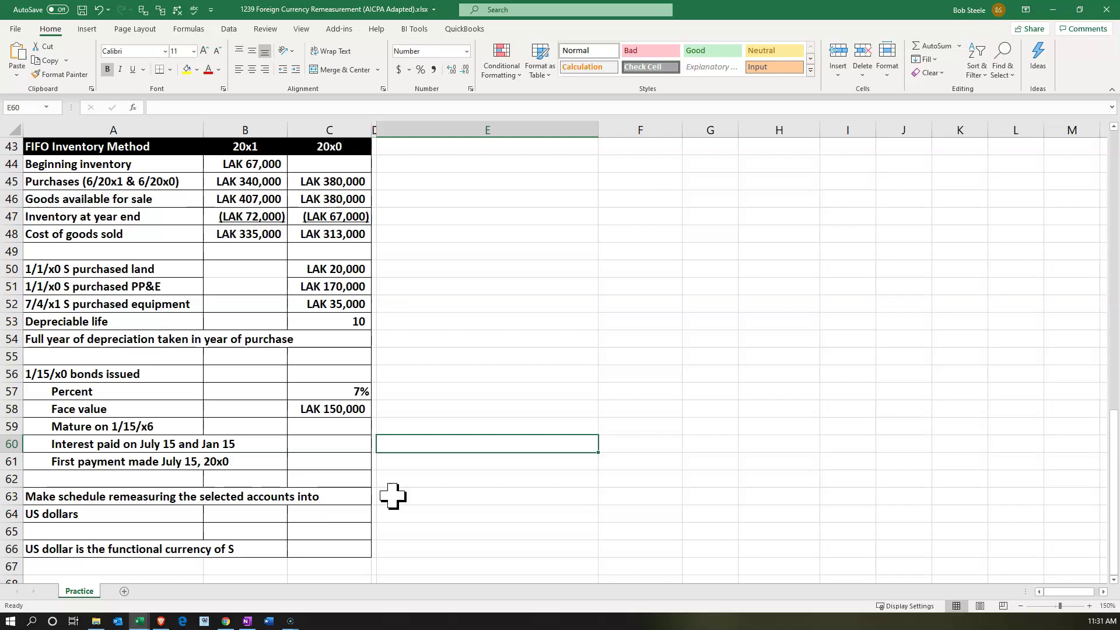
pyautogui.click(392, 496)
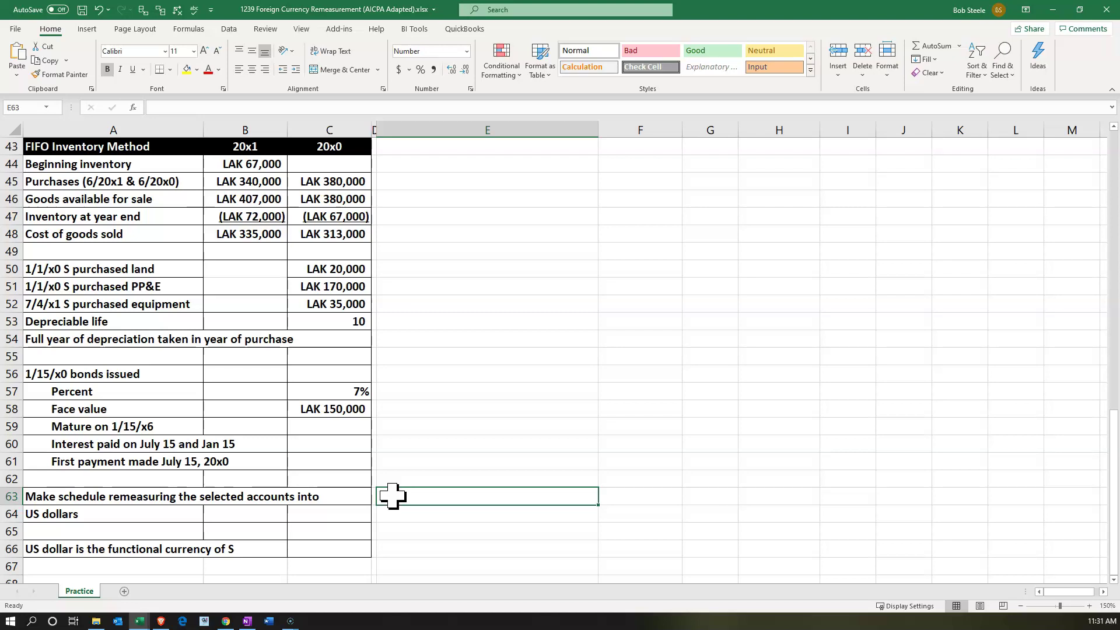
# - Enter the heading "12/31/x0:" in cell E2 of the first remeasurement schedule
pyautogui.scroll(14, 392, 496)
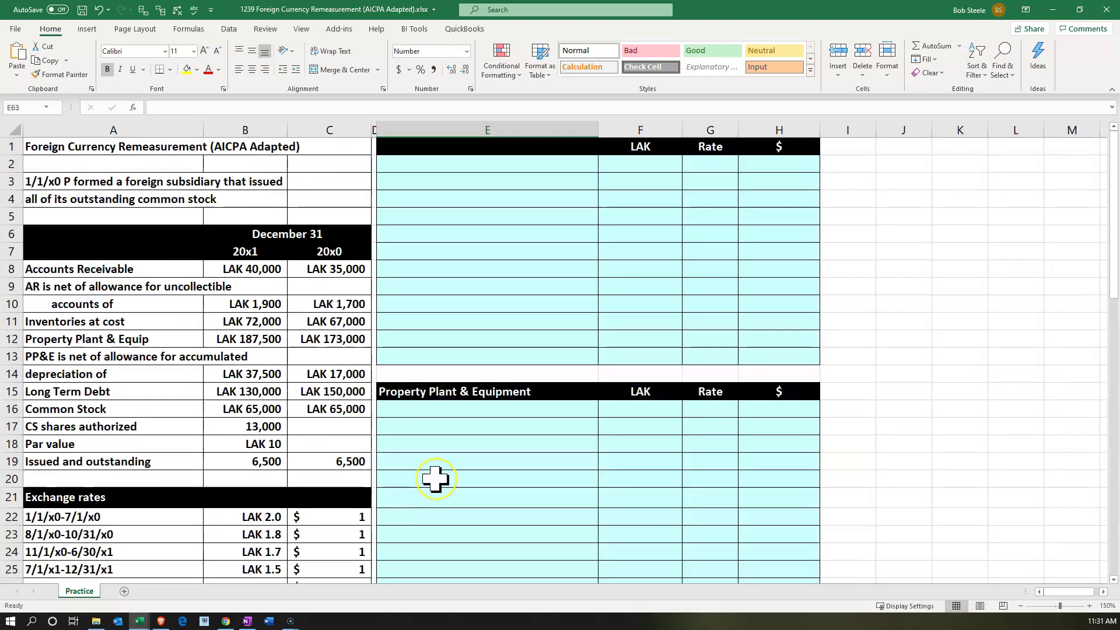
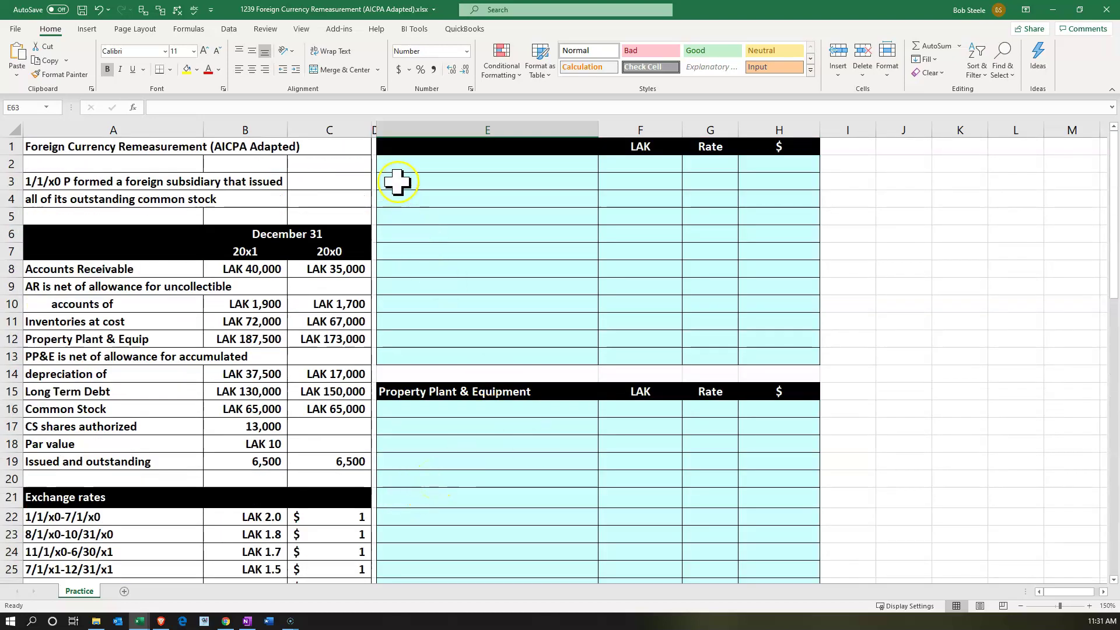
pyautogui.write('12/31/x0')
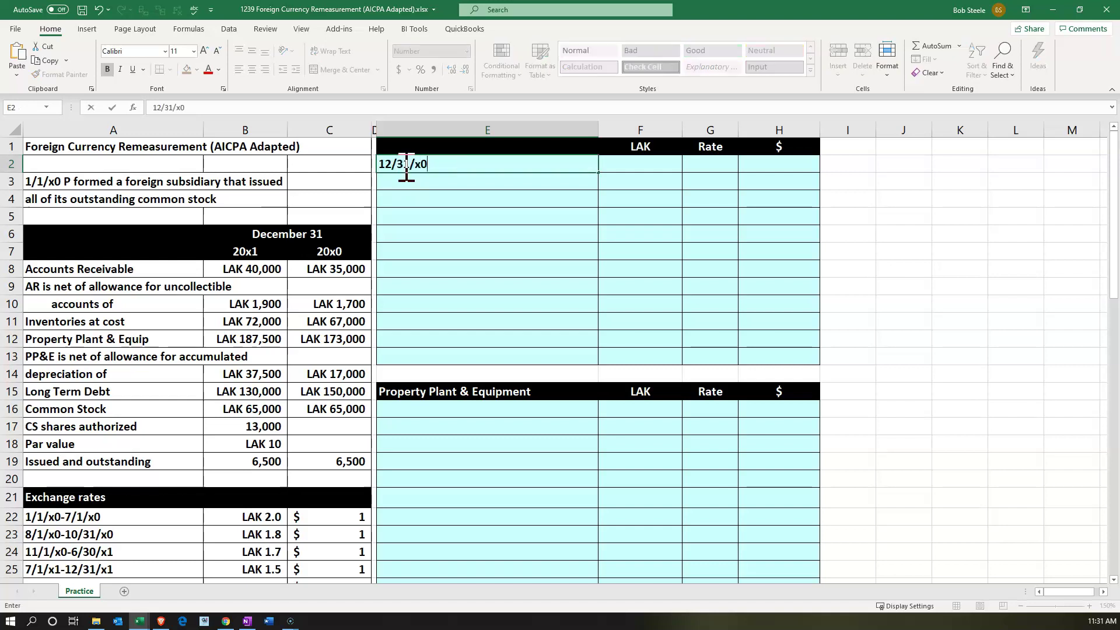
pyautogui.write(':')
pyautogui.press('Return')
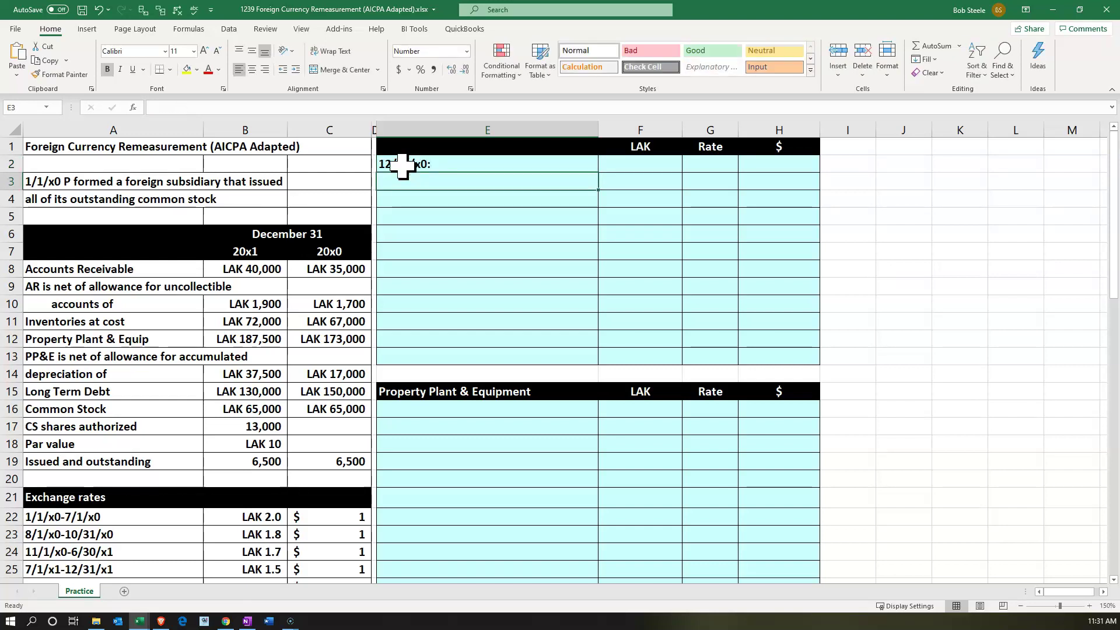
# - Link cell E3 to the Accounts Receivable label in A8
pyautogui.write('=')
pyautogui.press('Left')
pyautogui.press('Left')
pyautogui.press('Left')
pyautogui.press('Down')
pyautogui.press('Down')
pyautogui.press('Down')
pyautogui.press('Down')
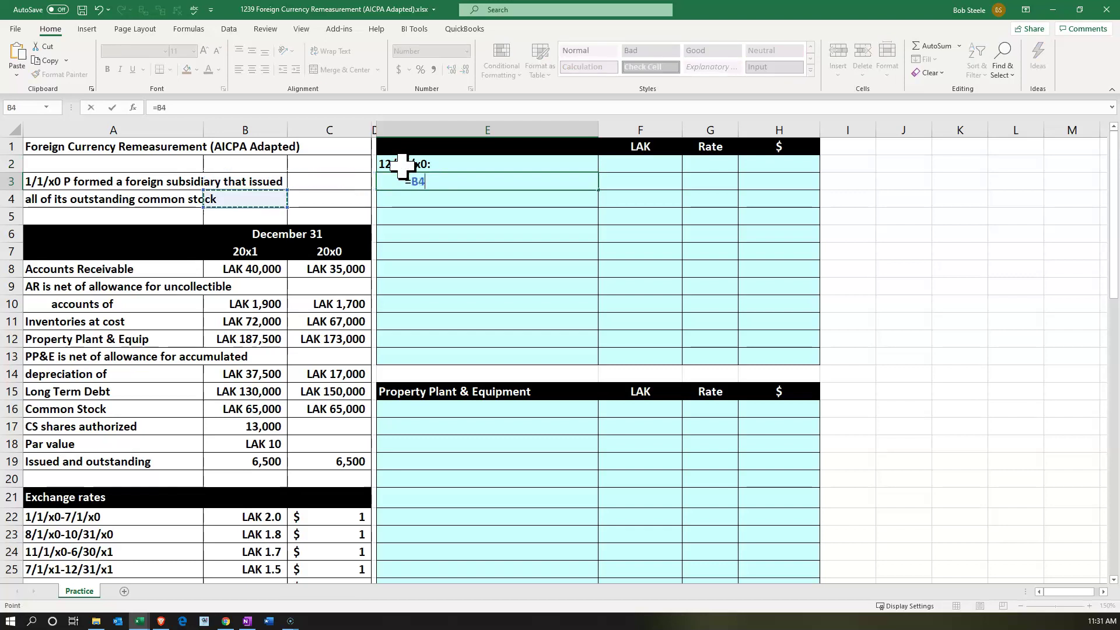
pyautogui.press('Left')
pyautogui.press('Down')
pyautogui.press('Tab')
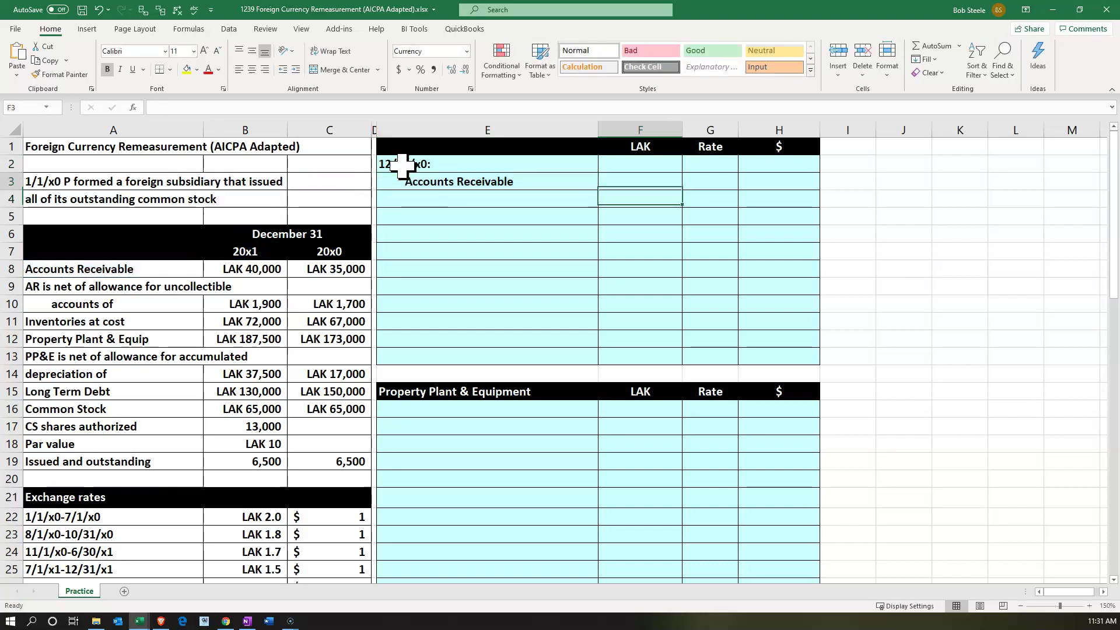
# - Link cell F3 to the 20x0 Accounts Receivable balance in C8
pyautogui.write('=')
pyautogui.press('Left')
pyautogui.press('Left')
pyautogui.press('Down')
pyautogui.press('Down')
pyautogui.press('Down')
pyautogui.press('Down')
pyautogui.press('Down')
pyautogui.press('Left')
pyautogui.press('Return')
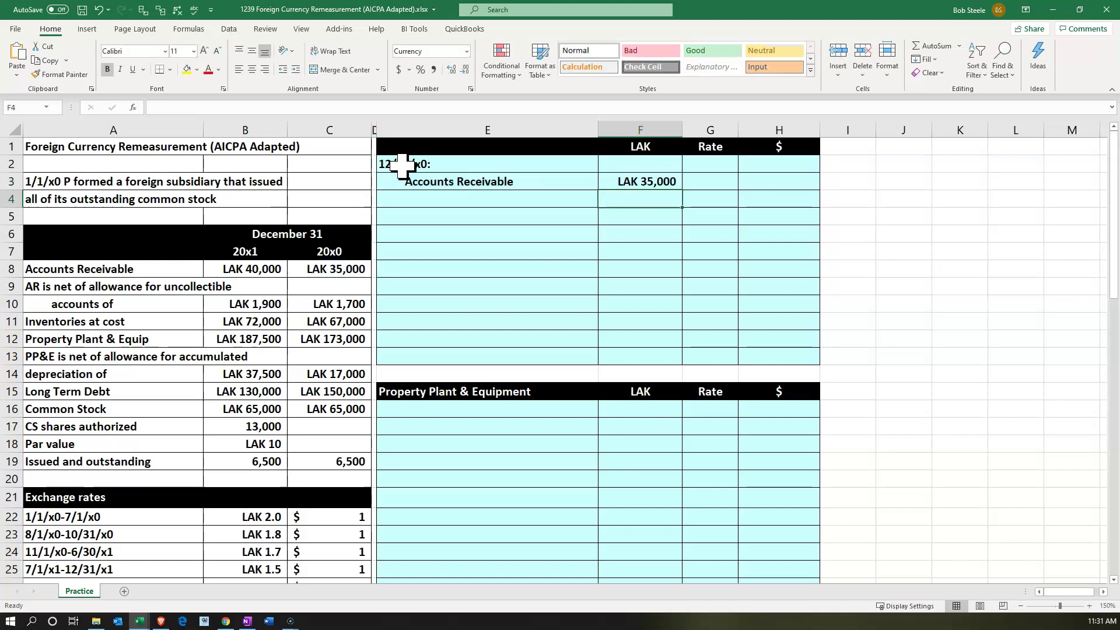
# - Link the Accounts Receivable rate in G3 to the 11/1/x0-6/30/x1 exchange rate in B24
pyautogui.click(432, 242)
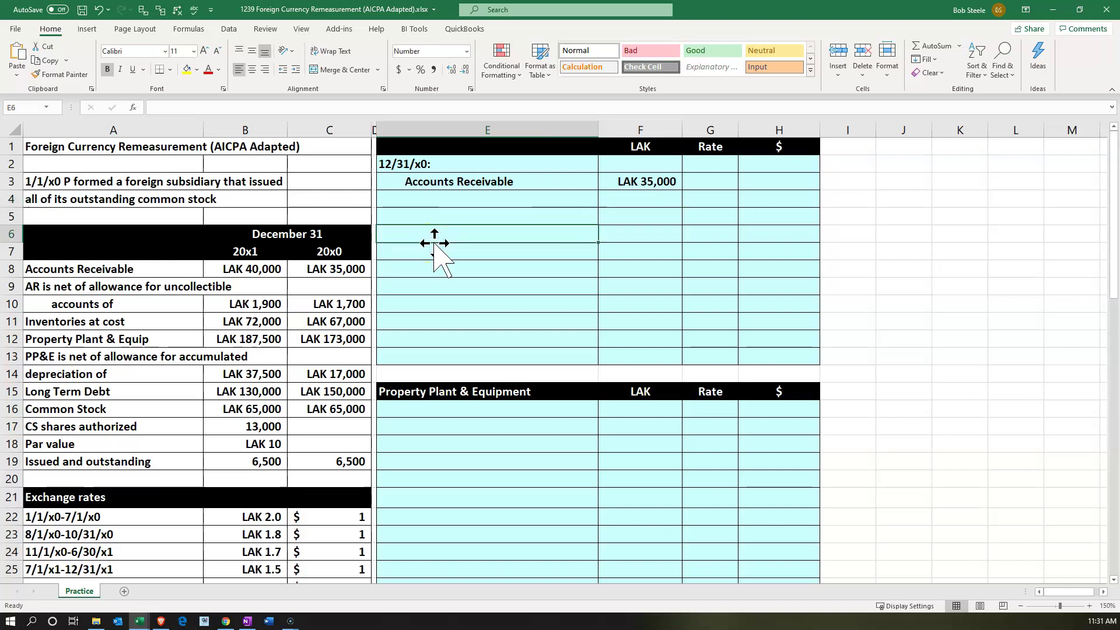
pyautogui.scroll(-2, 435, 242)
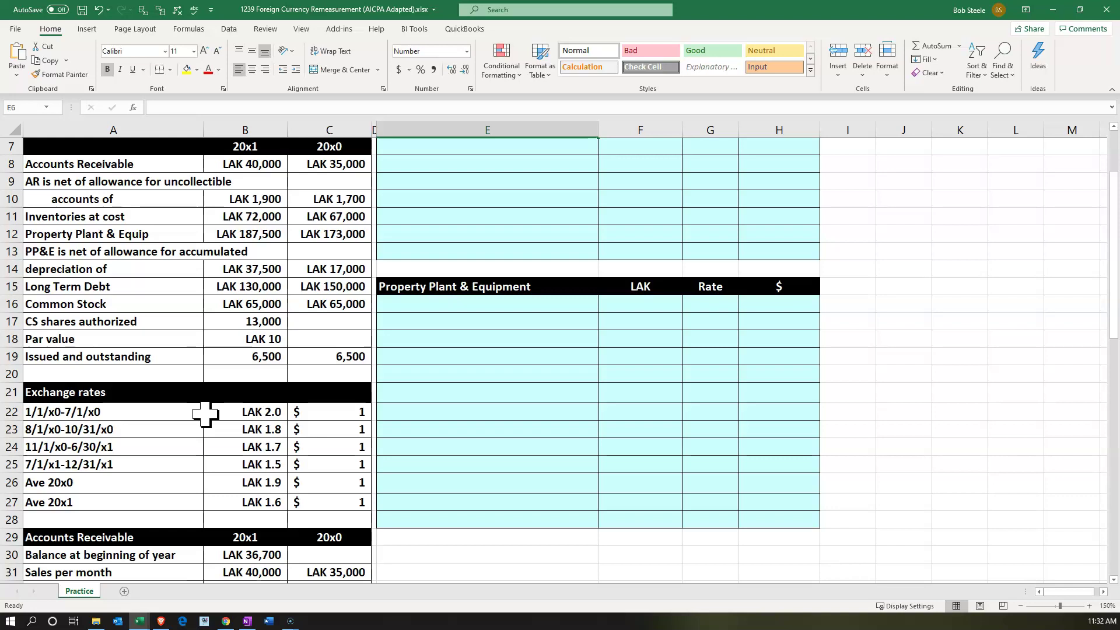
pyautogui.click(213, 445)
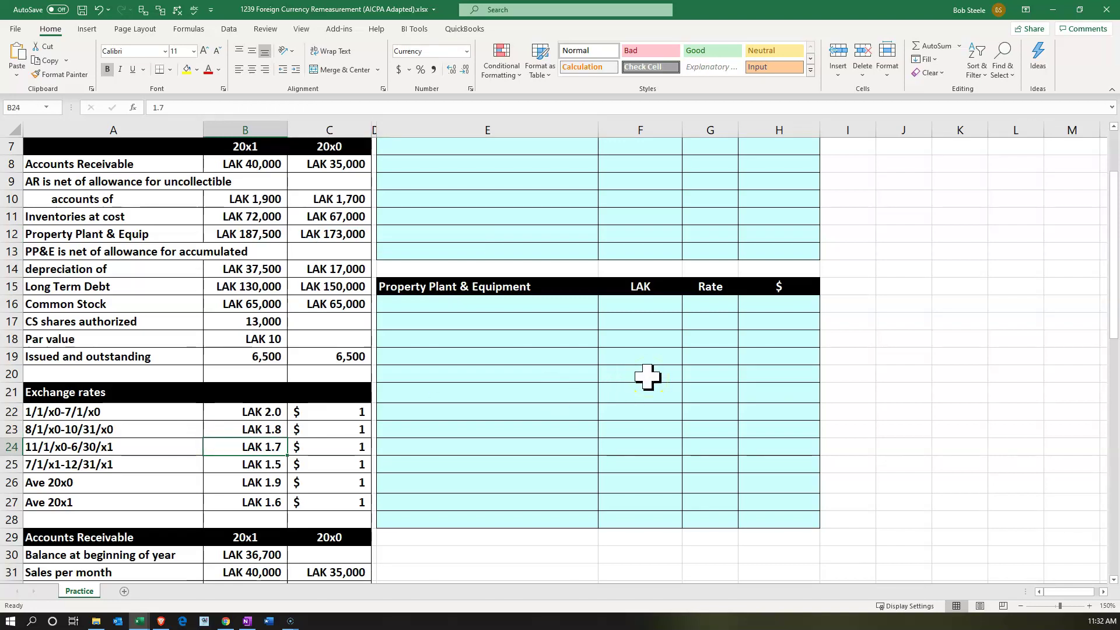
pyautogui.scroll(2, 647, 376)
pyautogui.click(698, 178)
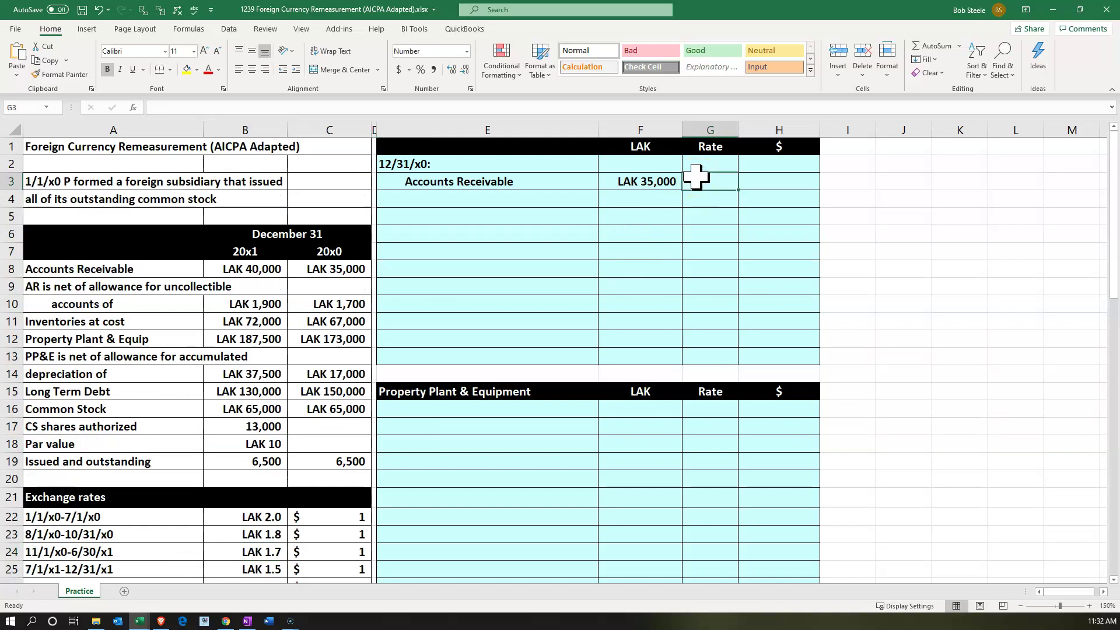
pyautogui.write('=')
pyautogui.press('Down')
pyautogui.press('Down')
pyautogui.press('Down')
pyautogui.press('Down')
pyautogui.press('Down')
pyautogui.press('Down')
pyautogui.press('Down')
pyautogui.press('Down')
pyautogui.press('Down')
pyautogui.press('Down')
pyautogui.press('Down')
pyautogui.press('Down')
pyautogui.press('Down')
pyautogui.press('Down')
pyautogui.press('Down')
pyautogui.press('Down')
pyautogui.press('Down')
pyautogui.press('Down')
pyautogui.press('Down')
pyautogui.press('Down')
pyautogui.press('Left')
pyautogui.press('Left')
pyautogui.press('Left')
pyautogui.press('Left')
pyautogui.press('Left')
pyautogui.press('Return')
# - Calculate the Accounts Receivable dollar amount in H3 by dividing the LAK balance in F3 by the rate in G3
pyautogui.press('Right')
pyautogui.press('Up')
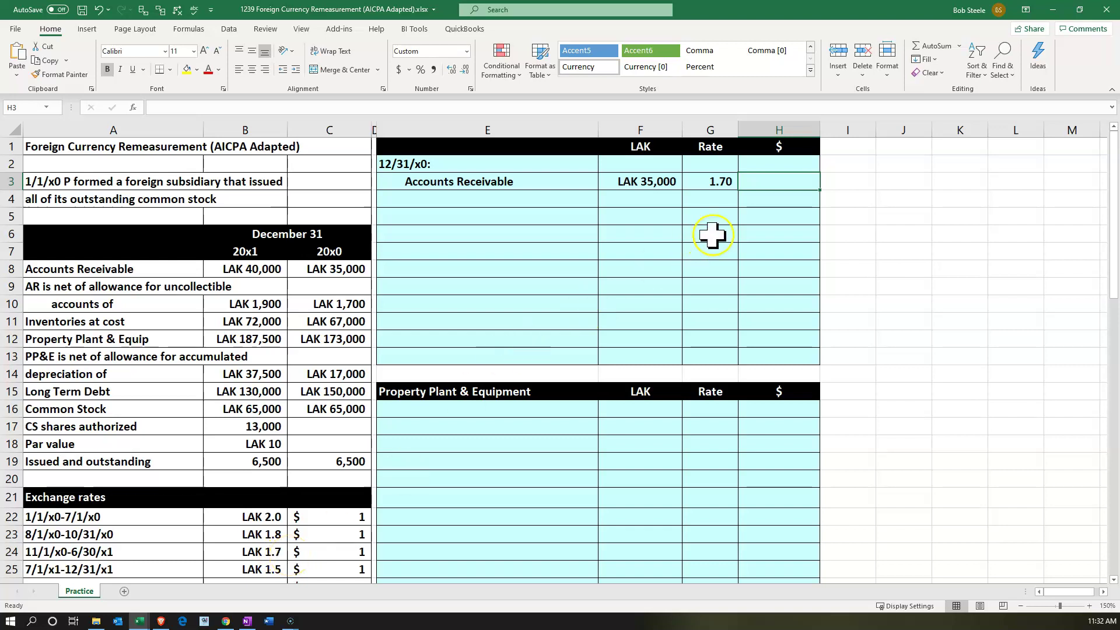
pyautogui.press('Left')
pyautogui.press('Left')
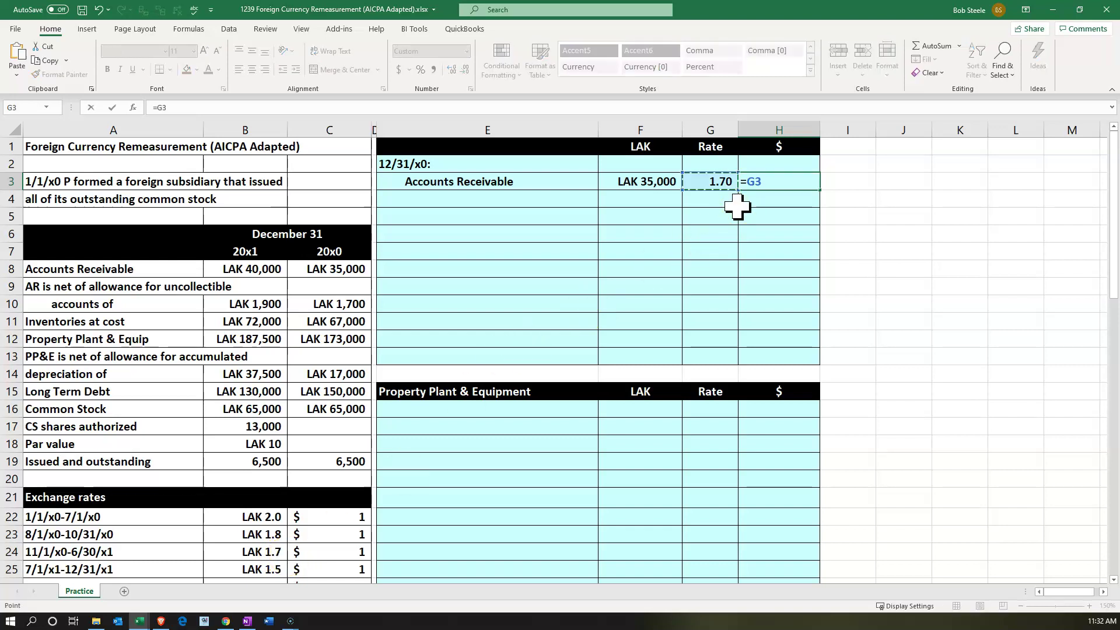
pyautogui.write('/')
pyautogui.press('Left')
pyautogui.press('Return')
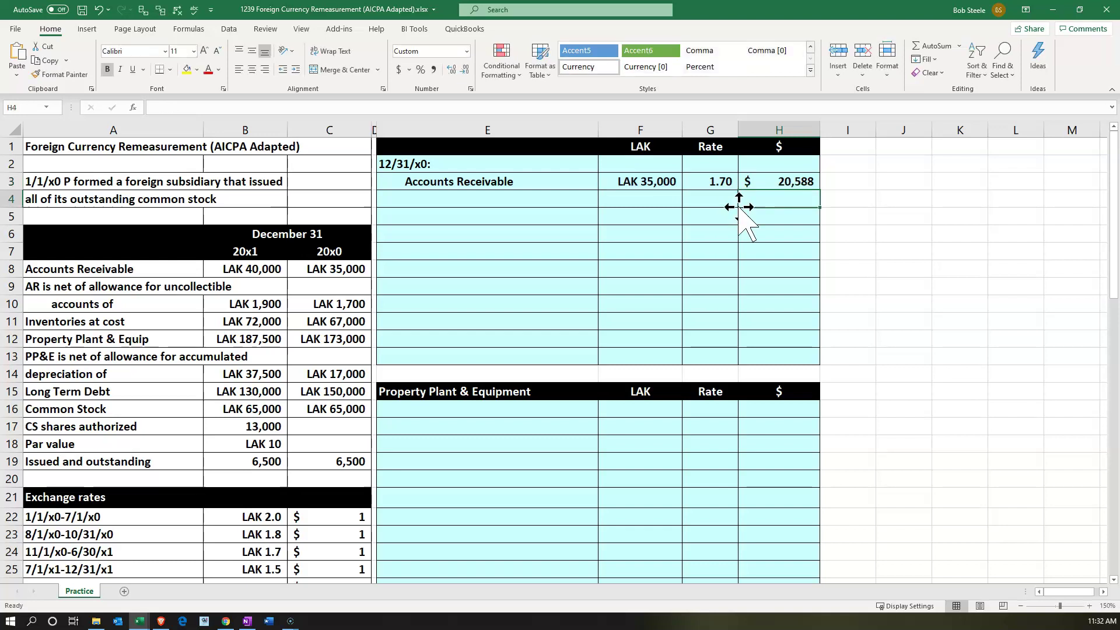
# - Link cell E4 to the Inventories at cost label in A11
pyautogui.press('Left')
pyautogui.press('Left')
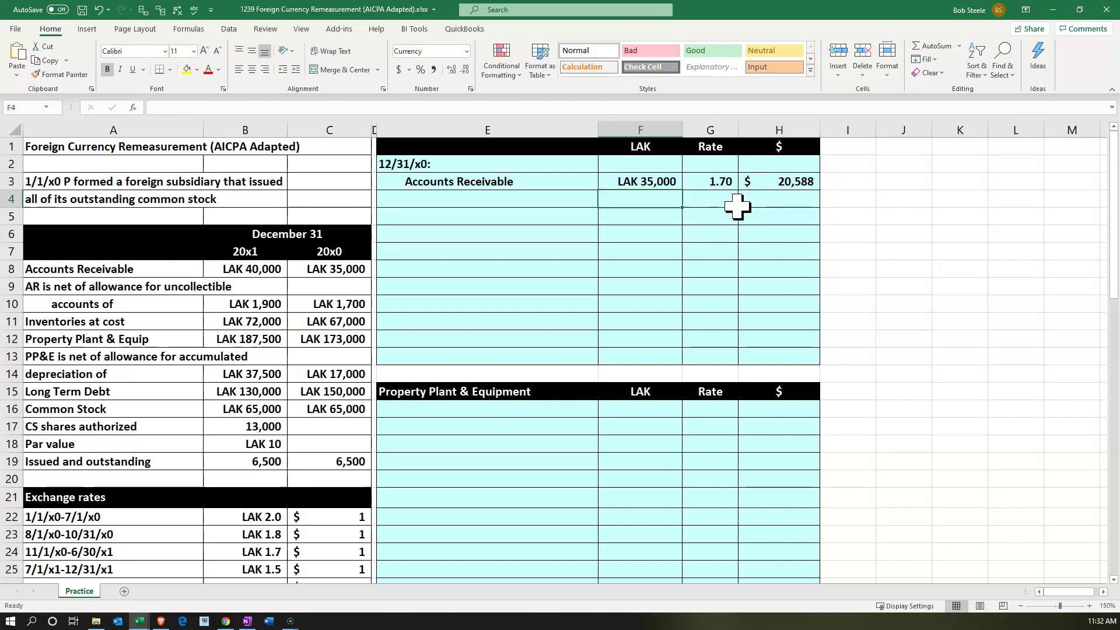
pyautogui.press('Left')
pyautogui.write('=')
pyautogui.press('Left')
pyautogui.press('Left')
pyautogui.press('Left')
pyautogui.press('Left')
pyautogui.press('Down')
pyautogui.press('Down')
pyautogui.press('Down')
pyautogui.press('Down')
pyautogui.press('Down')
pyautogui.press('Down')
pyautogui.press('Down')
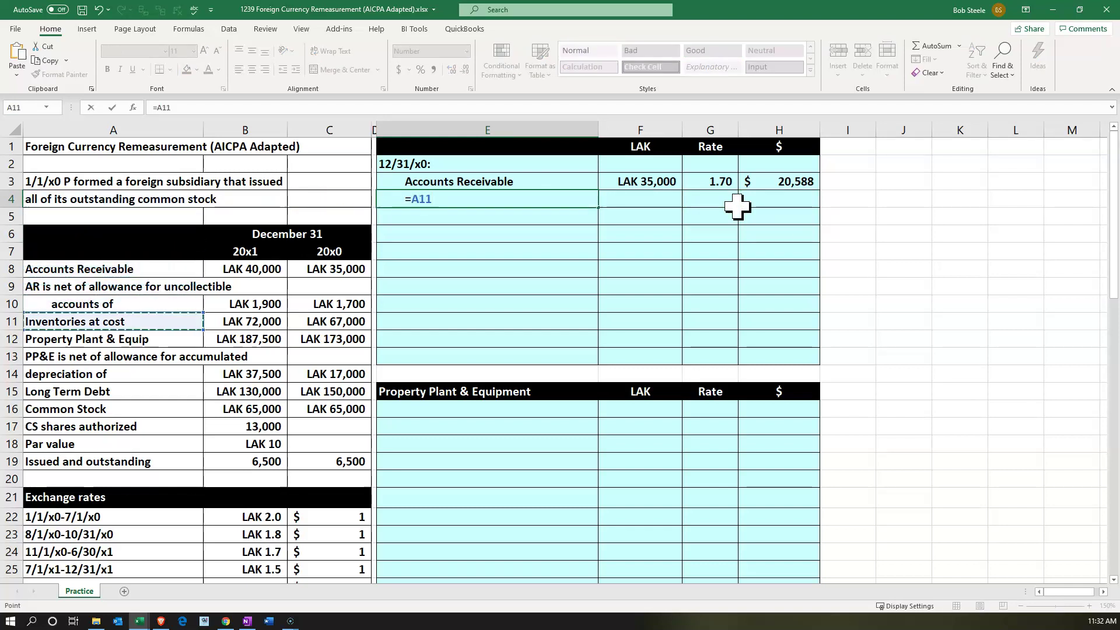
pyautogui.press('Return')
# - Link cell F4 to the 20x0 Inventories at cost balance in C11
pyautogui.press('Up')
pyautogui.press('Right')
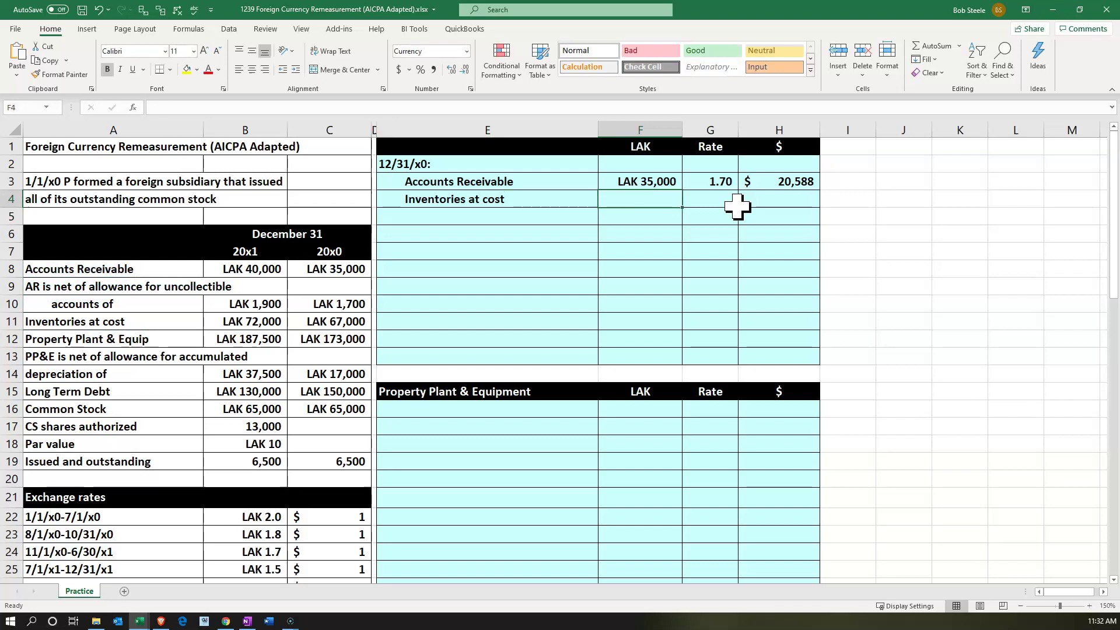
pyautogui.write('=')
pyautogui.press('Left')
pyautogui.press('Left')
pyautogui.press('Left')
pyautogui.press('Down')
pyautogui.press('Down')
pyautogui.press('Down')
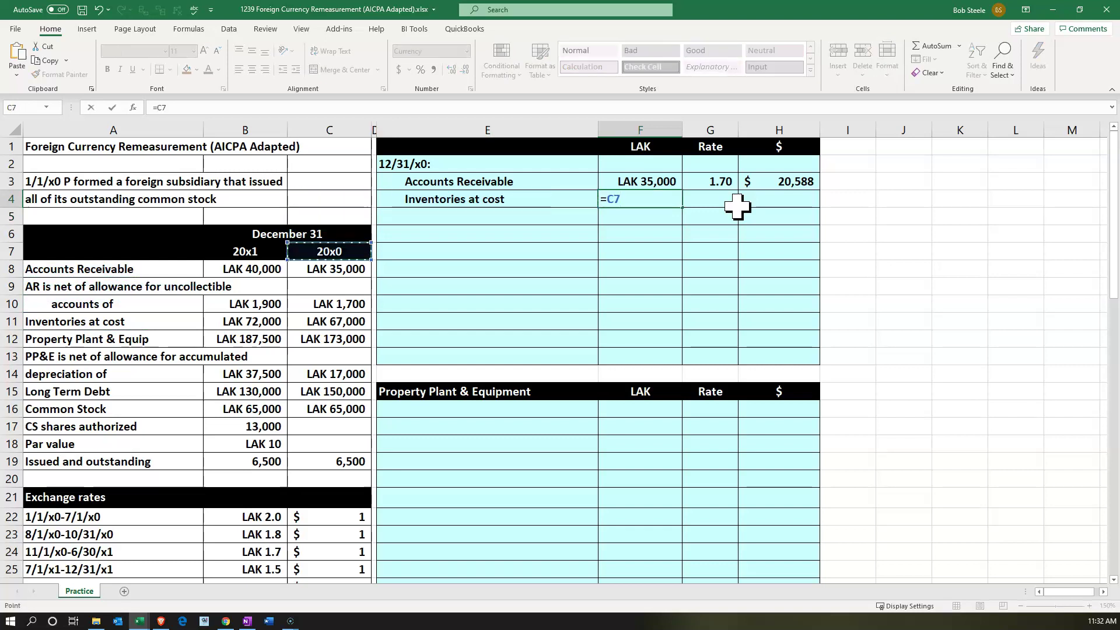
pyautogui.press('Down')
pyautogui.press('Down')
pyautogui.press('Down')
pyautogui.press('Down')
pyautogui.press('Return')
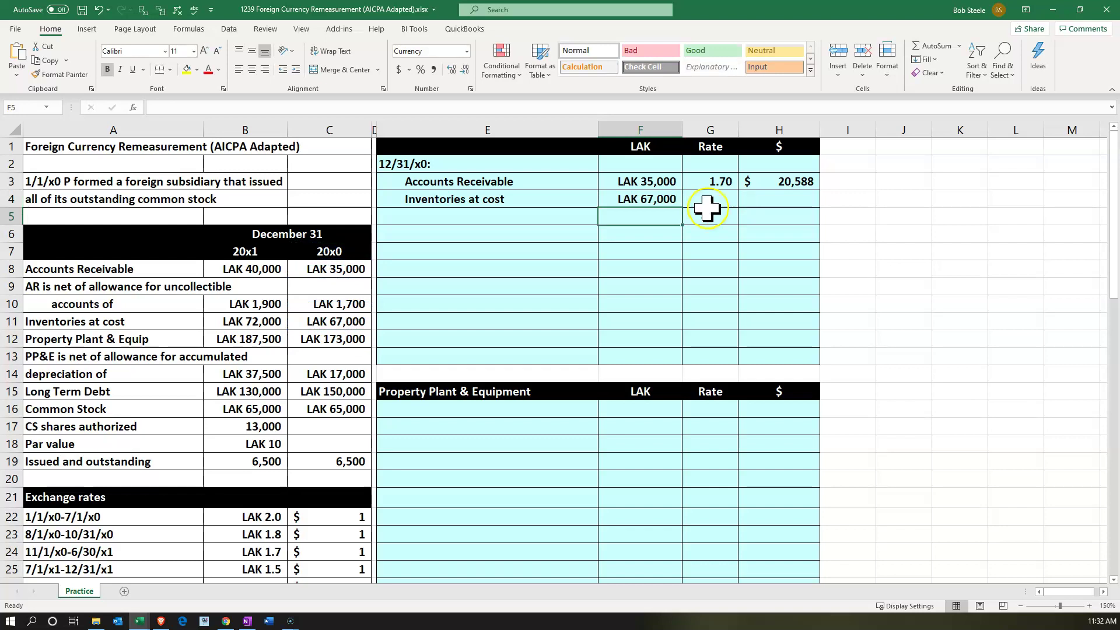
# - Check the 20x0 purchase date in the FIFO inventory schedule and look up the exchange rate covering that date
pyautogui.click(487, 300)
pyautogui.scroll(-4, 487, 300)
pyautogui.scroll(-3, 487, 301)
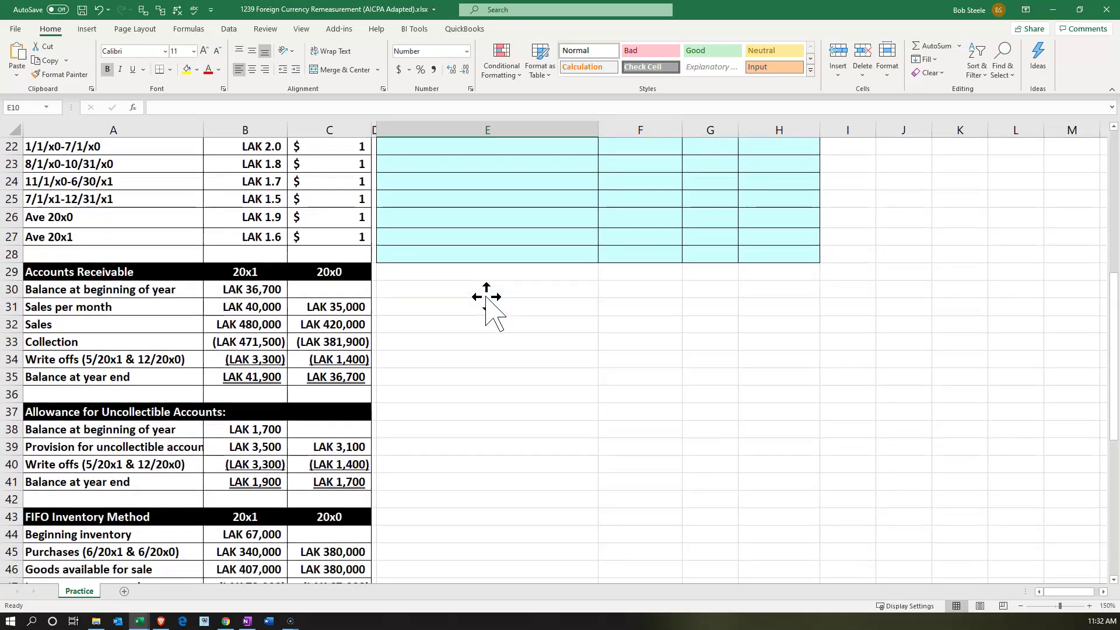
pyautogui.scroll(-4, 488, 301)
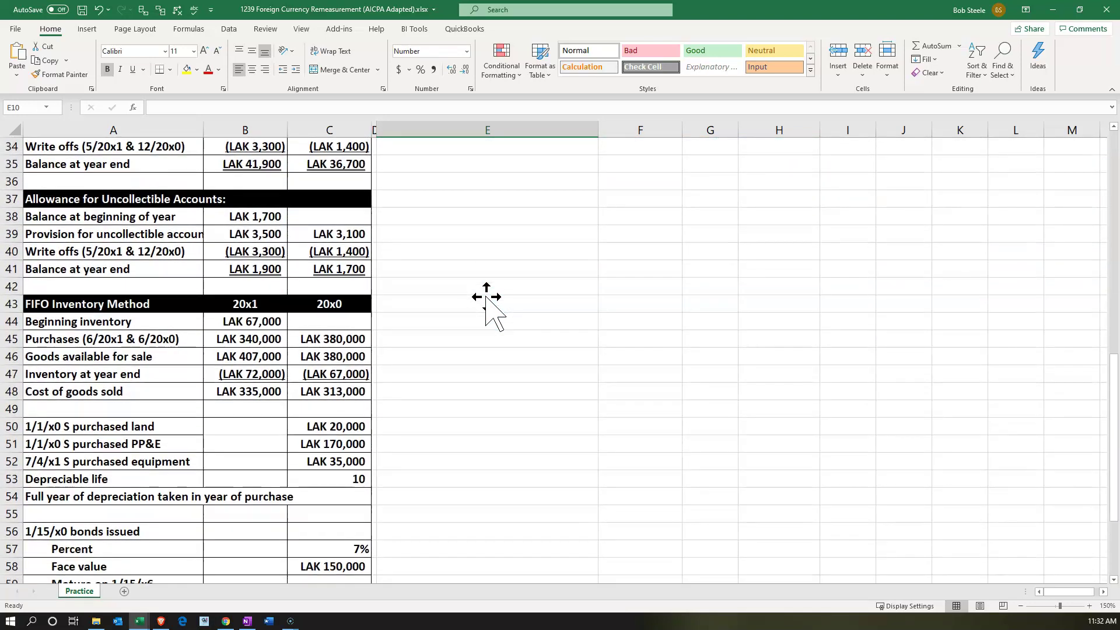
pyautogui.click(365, 320)
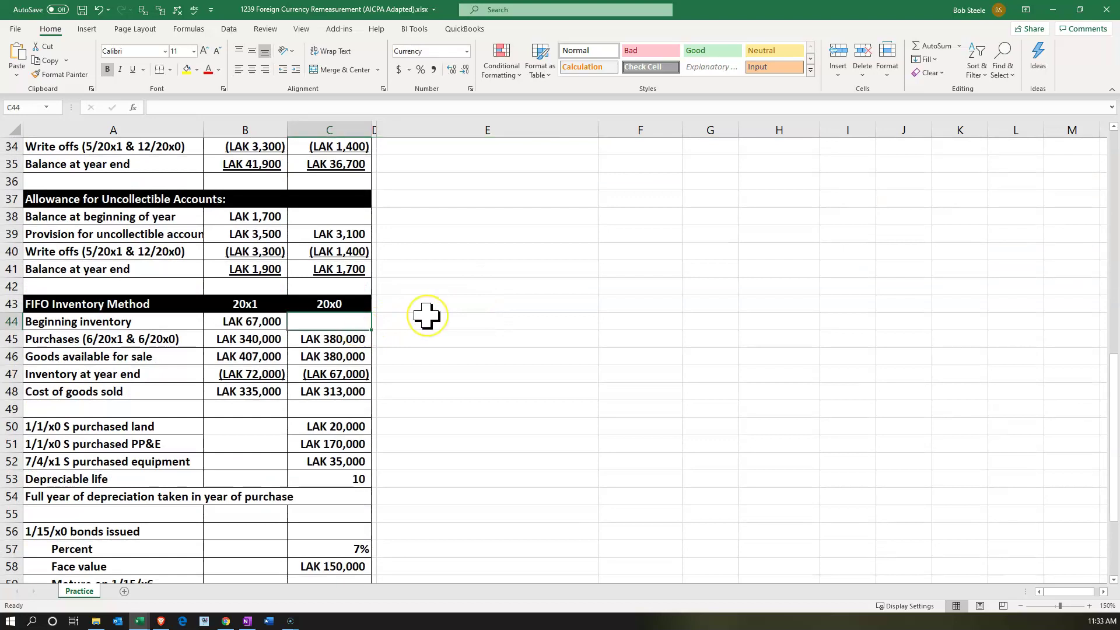
pyautogui.press('Down')
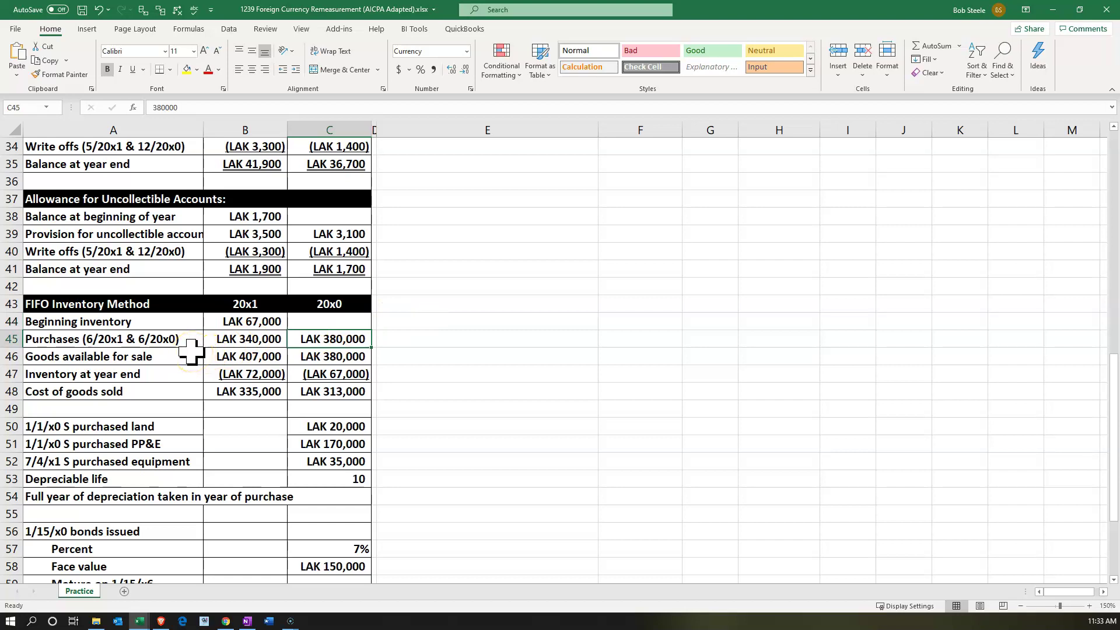
pyautogui.scroll(5, 191, 350)
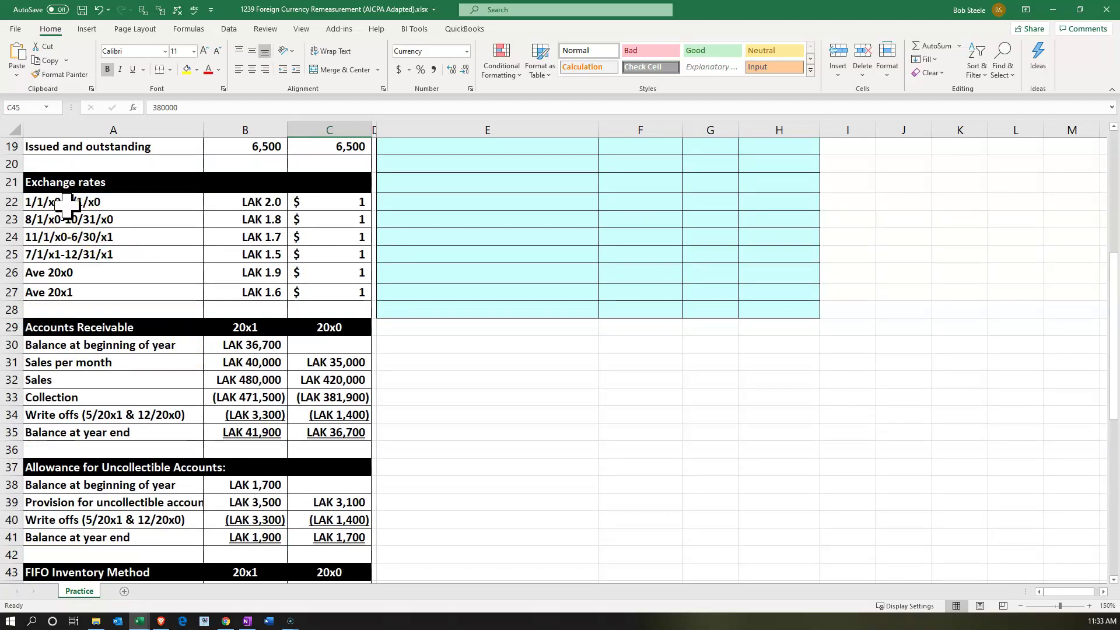
pyautogui.click(237, 203)
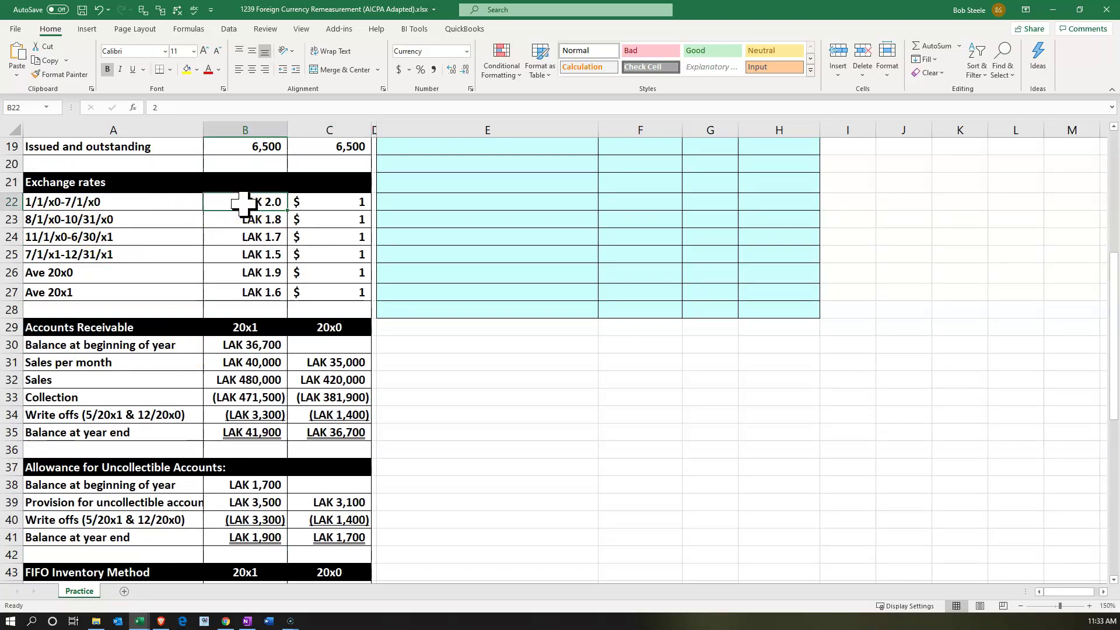
pyautogui.scroll(6, 551, 272)
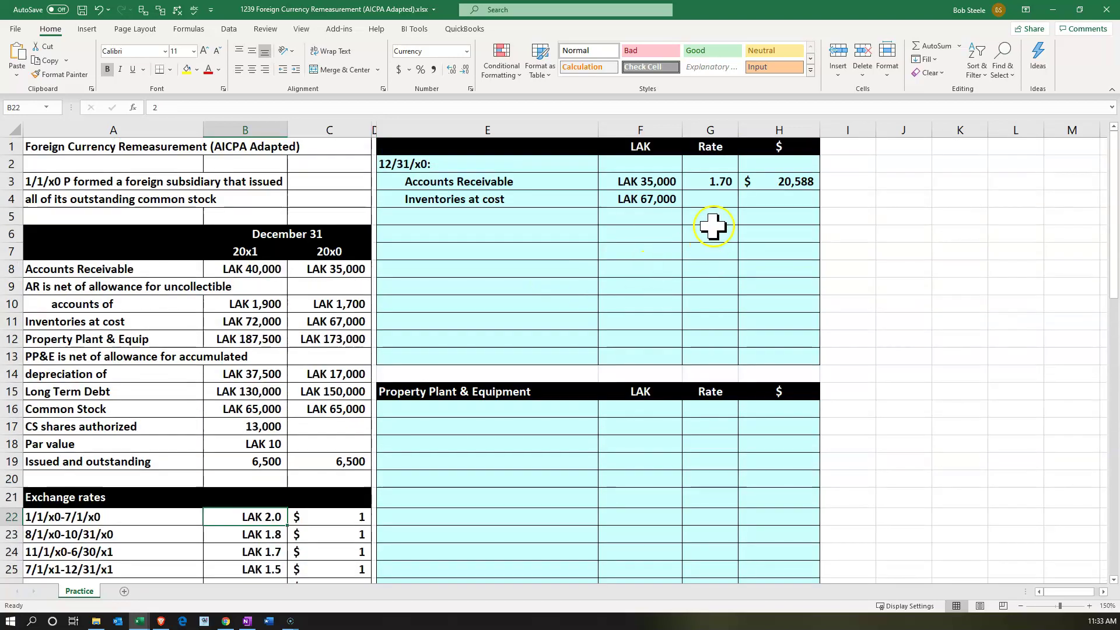
# - Link the Inventories at cost rate in G4 to the 1/1/x0-7/1/x0 exchange rate in B22
pyautogui.click(722, 201)
pyautogui.write('=')
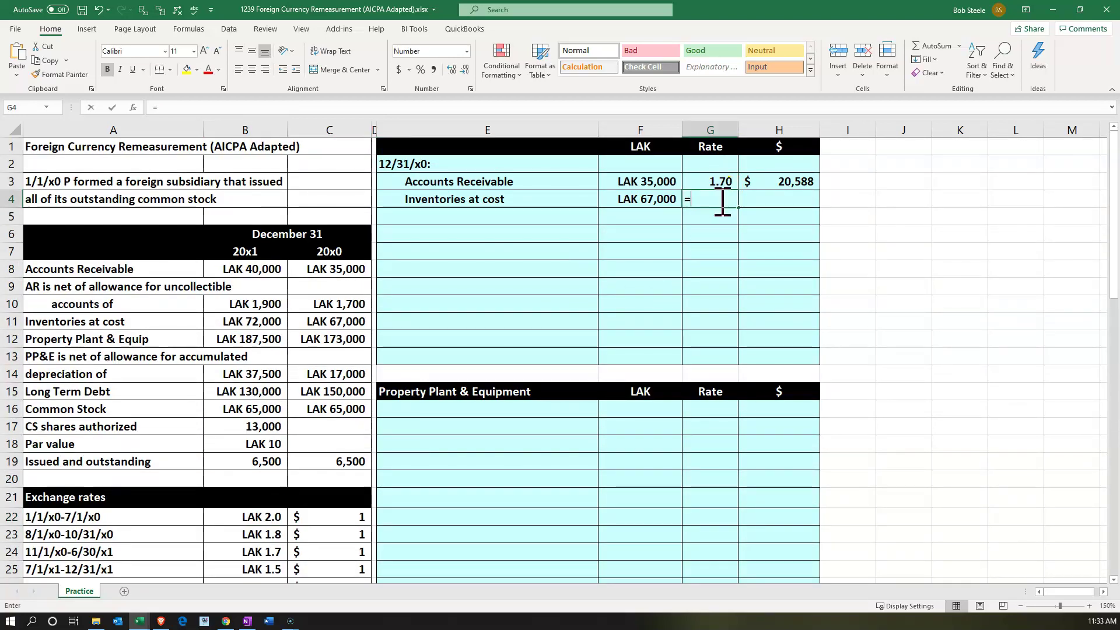
pyautogui.press('Down')
pyautogui.press('Down')
pyautogui.press('Down')
pyautogui.press('Down')
pyautogui.press('Down')
pyautogui.press('Down')
pyautogui.press('Down')
pyautogui.press('Down')
pyautogui.press('Down')
pyautogui.press('Down')
pyautogui.press('Down')
pyautogui.press('Down')
pyautogui.press('Down')
pyautogui.press('Down')
pyautogui.press('Down')
pyautogui.press('Left')
pyautogui.press('Left')
pyautogui.press('Left')
pyautogui.press('Left')
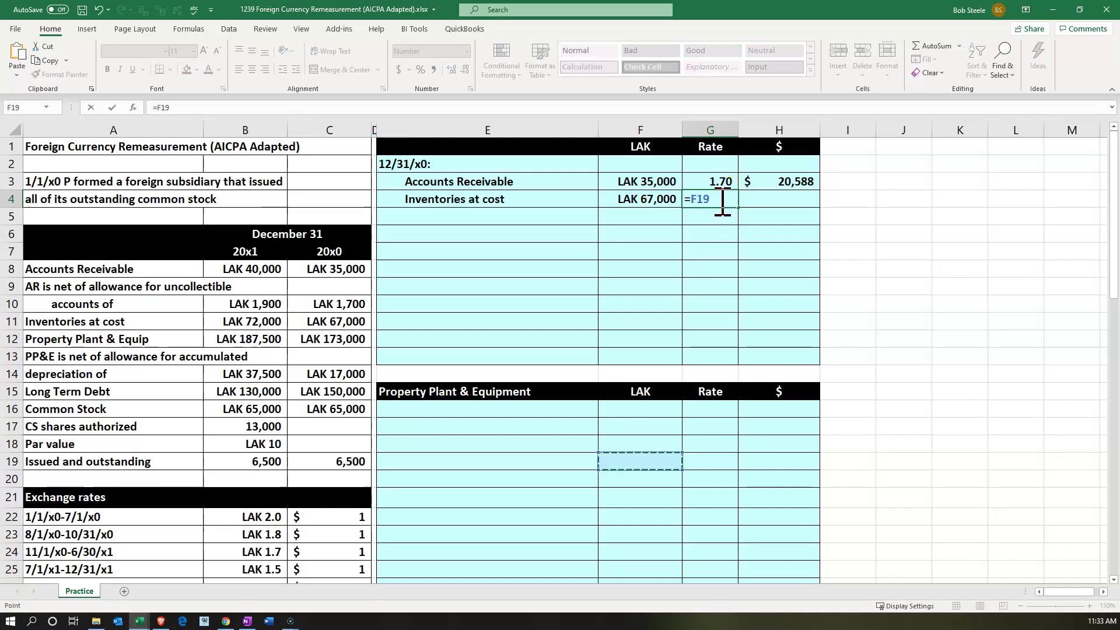
pyautogui.press('Down')
pyautogui.press('Down')
pyautogui.press('Down')
pyautogui.press('Left')
pyautogui.press('Tab')
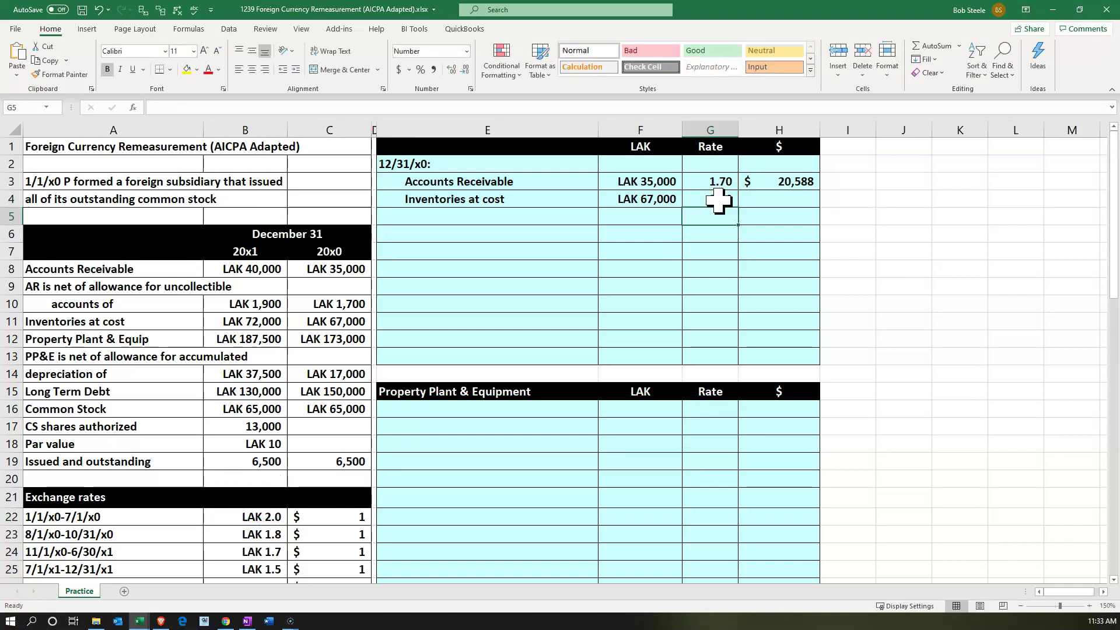
# - Calculate the Inventories at cost dollar amount in H4 with the formula =F4/G4
pyautogui.write('=')
pyautogui.press('Left')
pyautogui.press('Left')
pyautogui.write('/')
pyautogui.press('Left')
pyautogui.hotkey('ctrl', 'Return')
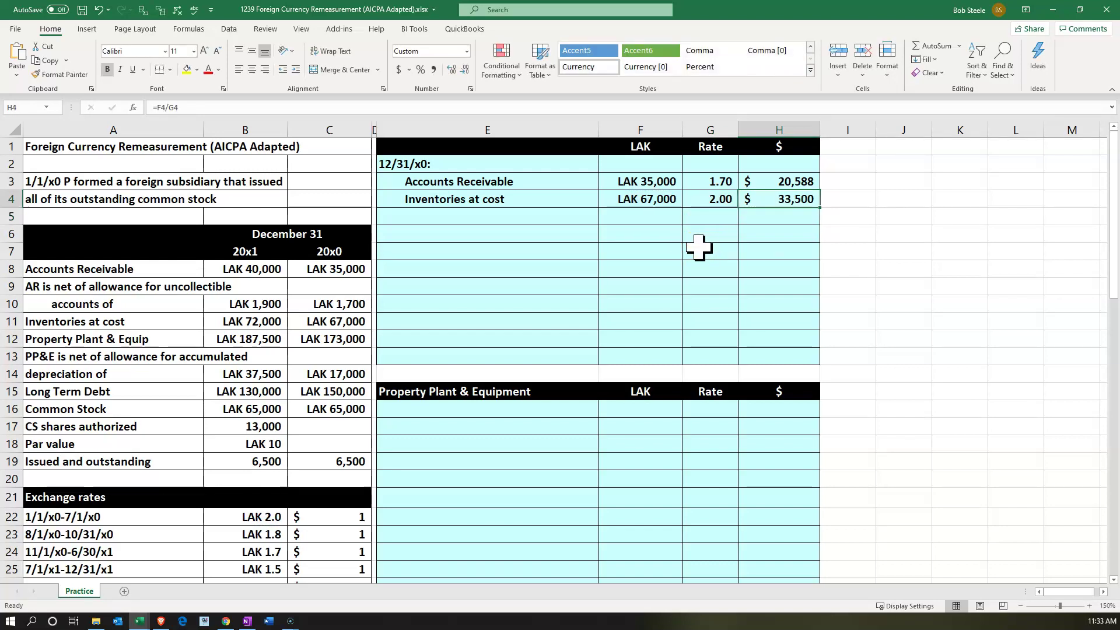
# - Link cell E5 to the Property Plant & Equip label in A12
pyautogui.press('Left')
pyautogui.press('Left')
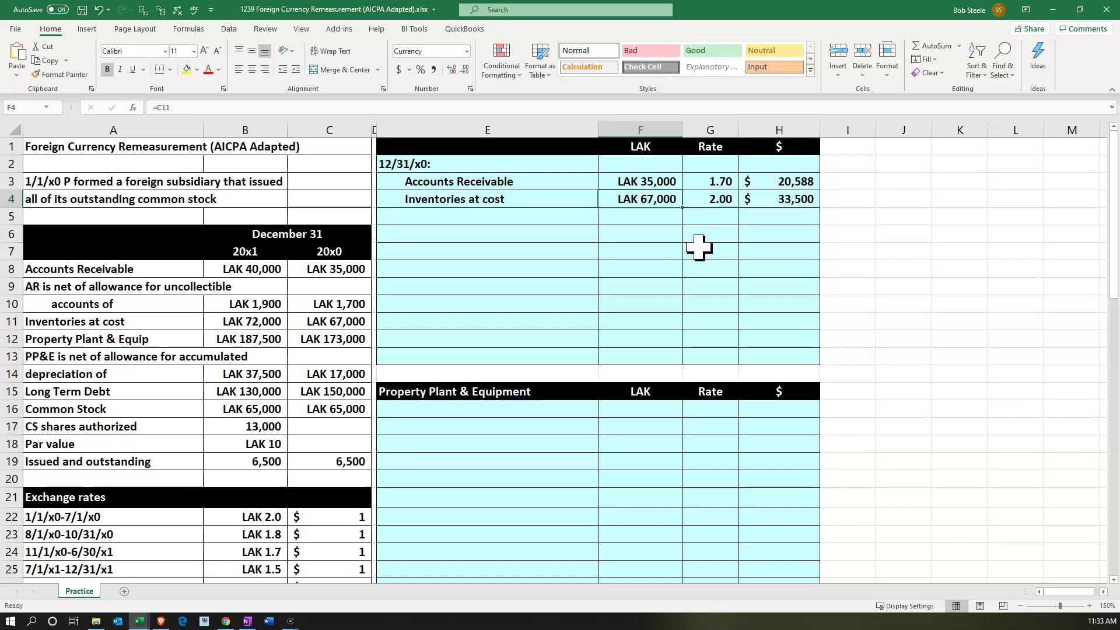
pyautogui.press('Down')
pyautogui.press('Left')
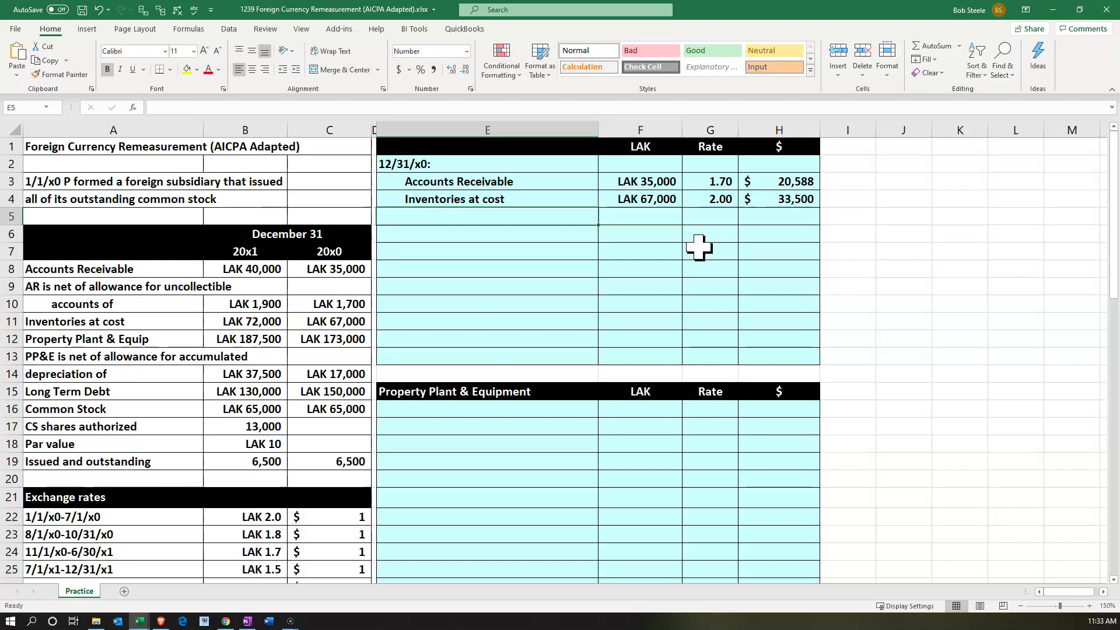
pyautogui.write('=')
pyautogui.press('Left')
pyautogui.press('Left')
pyautogui.press('Left')
pyautogui.press('Left')
pyautogui.press('Down')
pyautogui.press('Down')
pyautogui.press('Down')
pyautogui.press('Down')
pyautogui.press('Down')
pyautogui.press('Down')
pyautogui.press('Down')
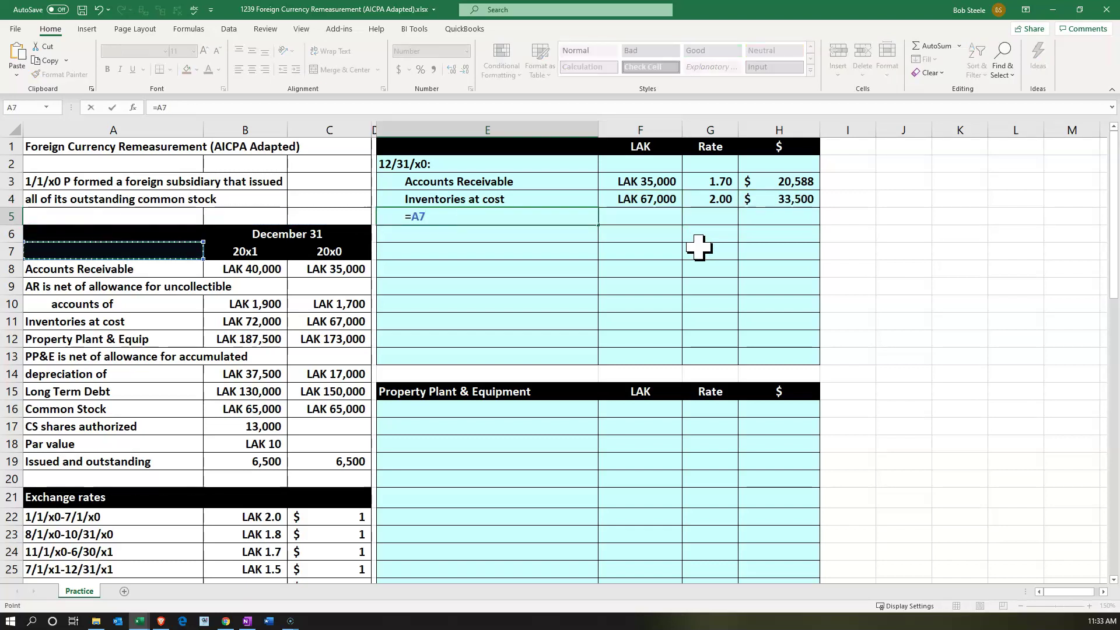
pyautogui.press('Return')
# - Link cell F5 to the 20x0 Property Plant & Equip balance in C12
pyautogui.press('Right')
pyautogui.press('Up')
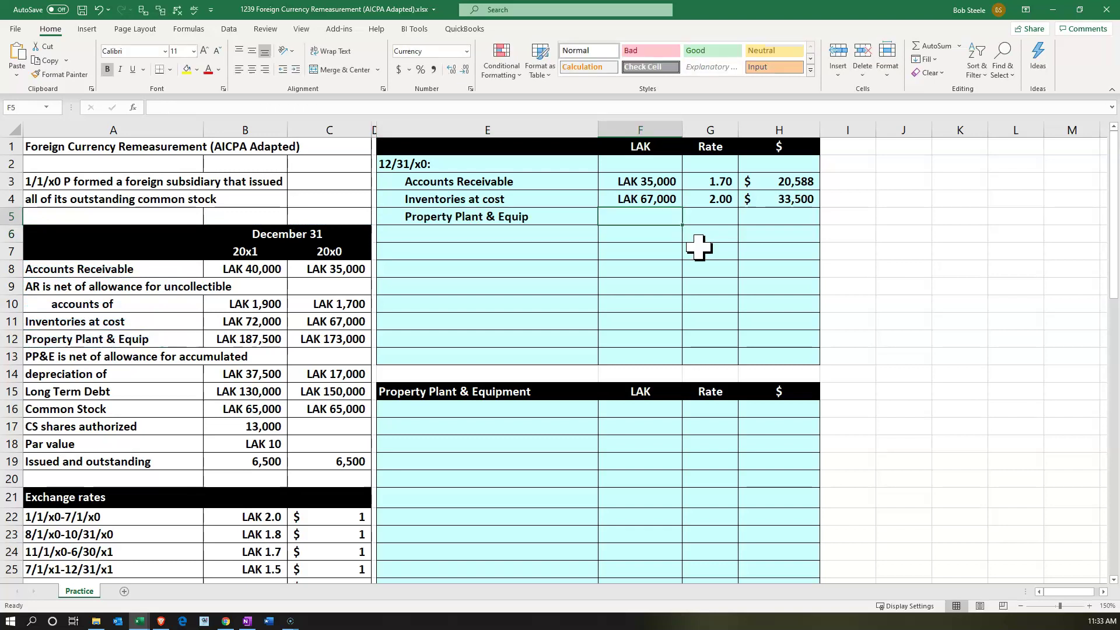
pyautogui.write('=')
pyautogui.press('Left')
pyautogui.press('Left')
pyautogui.press('Left')
pyautogui.press('Down')
pyautogui.press('Down')
pyautogui.press('Down')
pyautogui.press('Down')
pyautogui.press('Down')
pyautogui.press('Down')
pyautogui.press('Down')
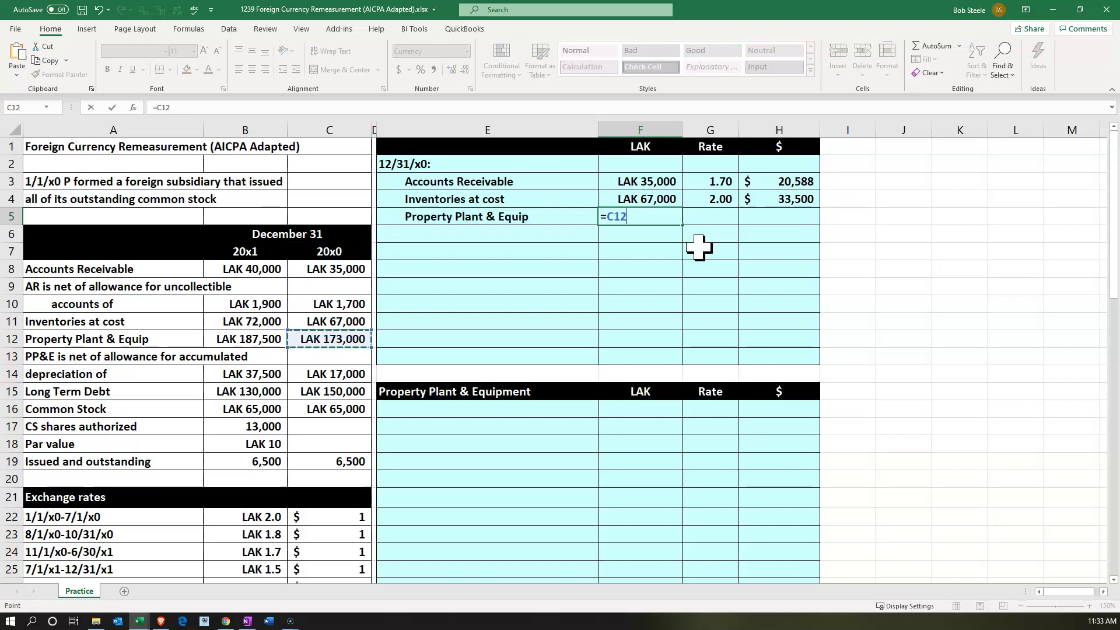
pyautogui.press('Return')
# - Check the land and PP&E purchase dates in the subsidiary's data and look up the exchange rate covering them
pyautogui.press('Right')
pyautogui.press('Up')
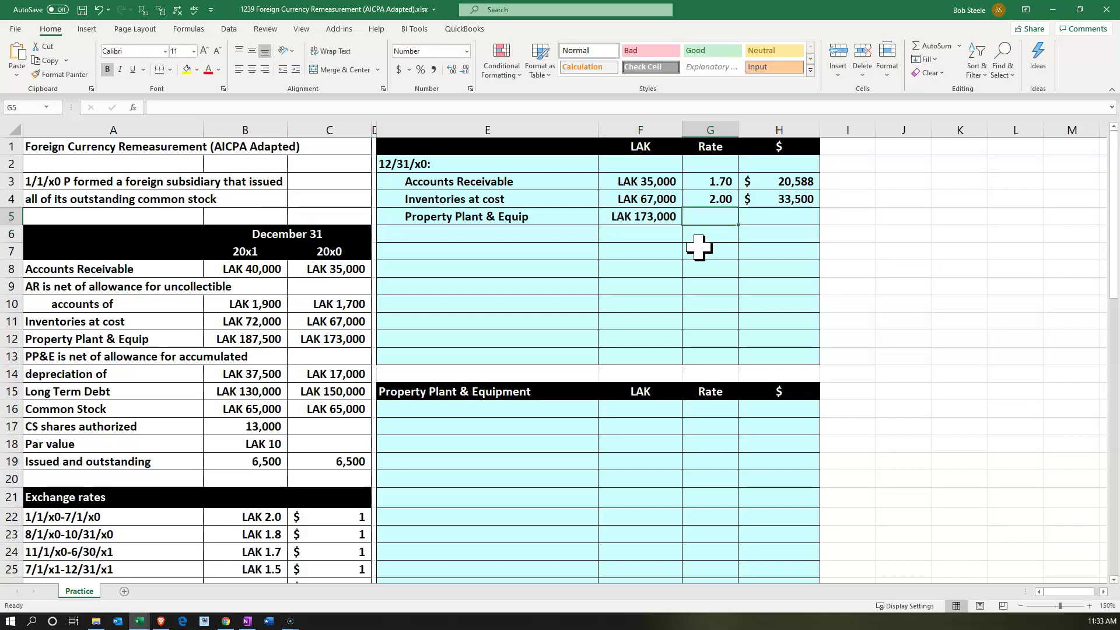
pyautogui.click(465, 343)
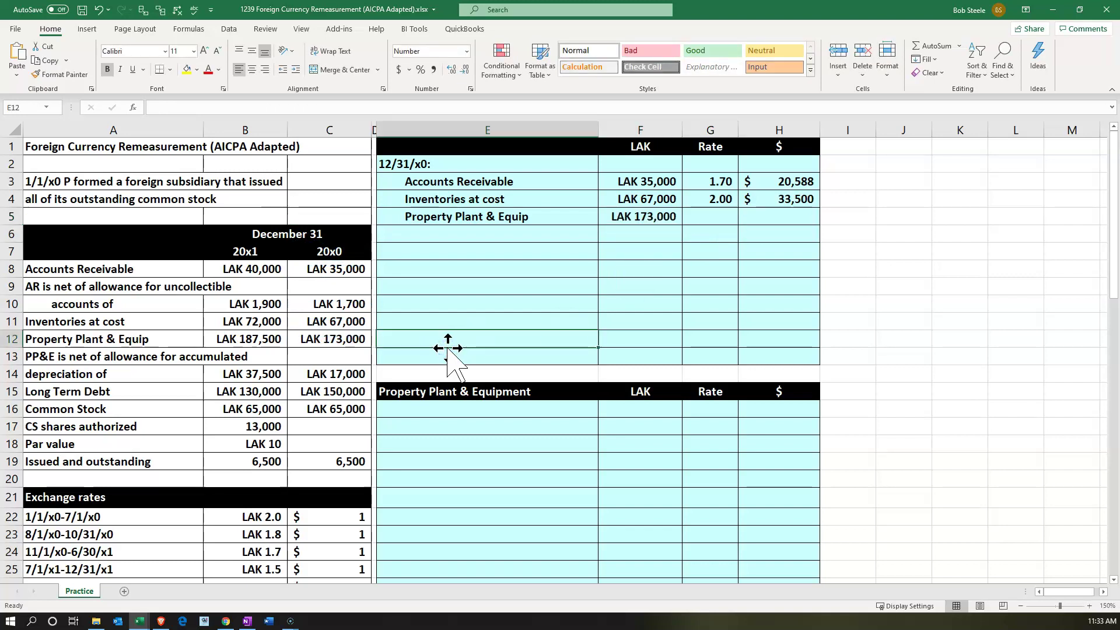
pyautogui.scroll(-5, 448, 349)
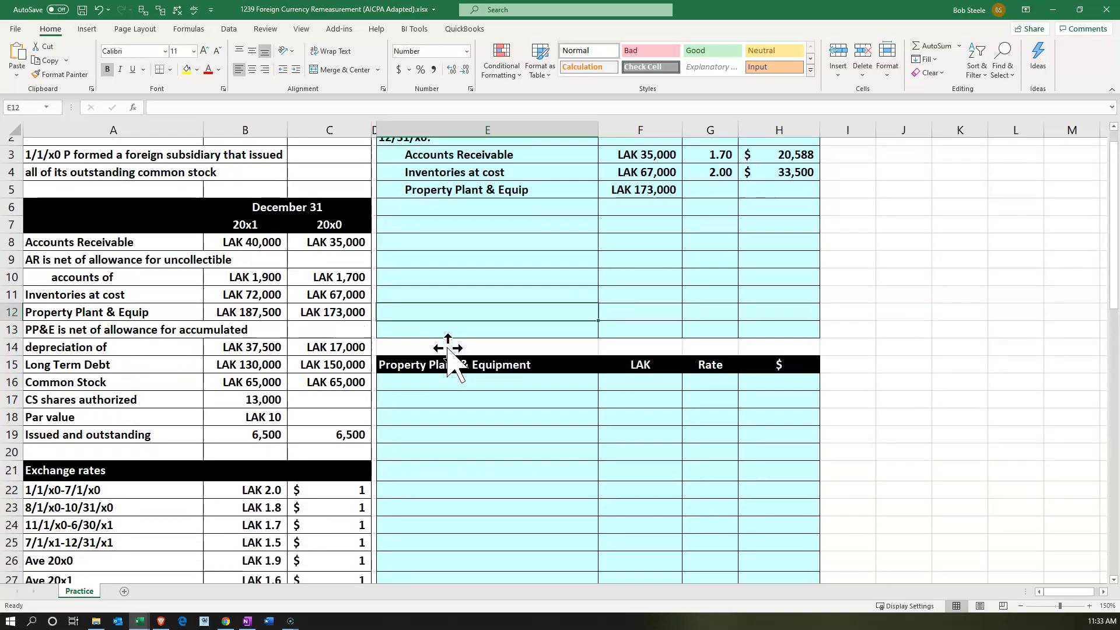
pyautogui.scroll(-6, 448, 348)
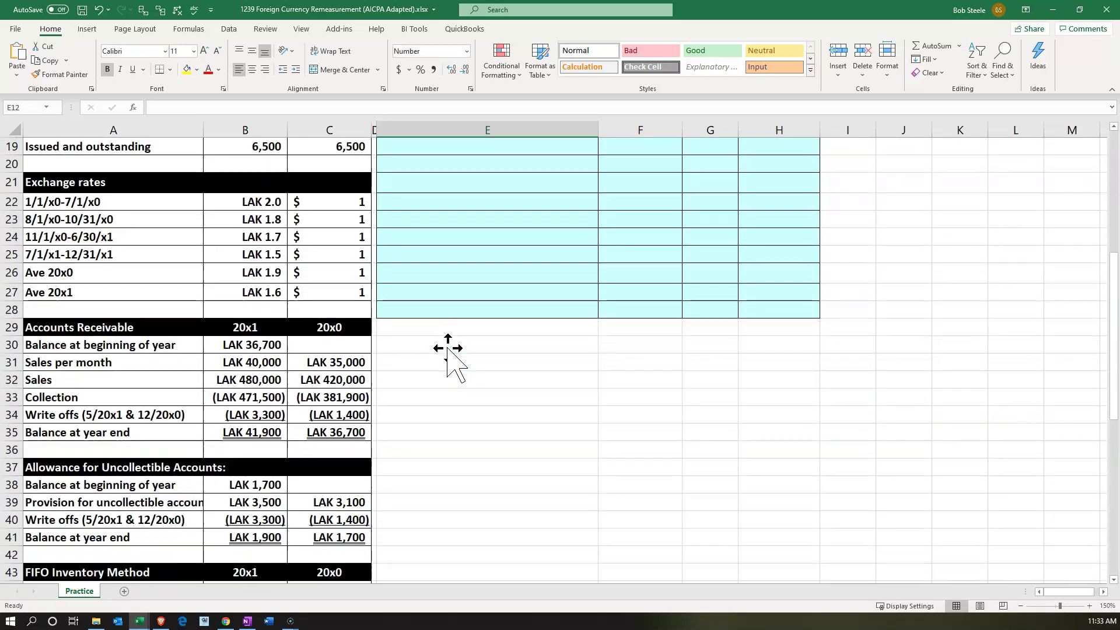
pyautogui.scroll(-1, 448, 349)
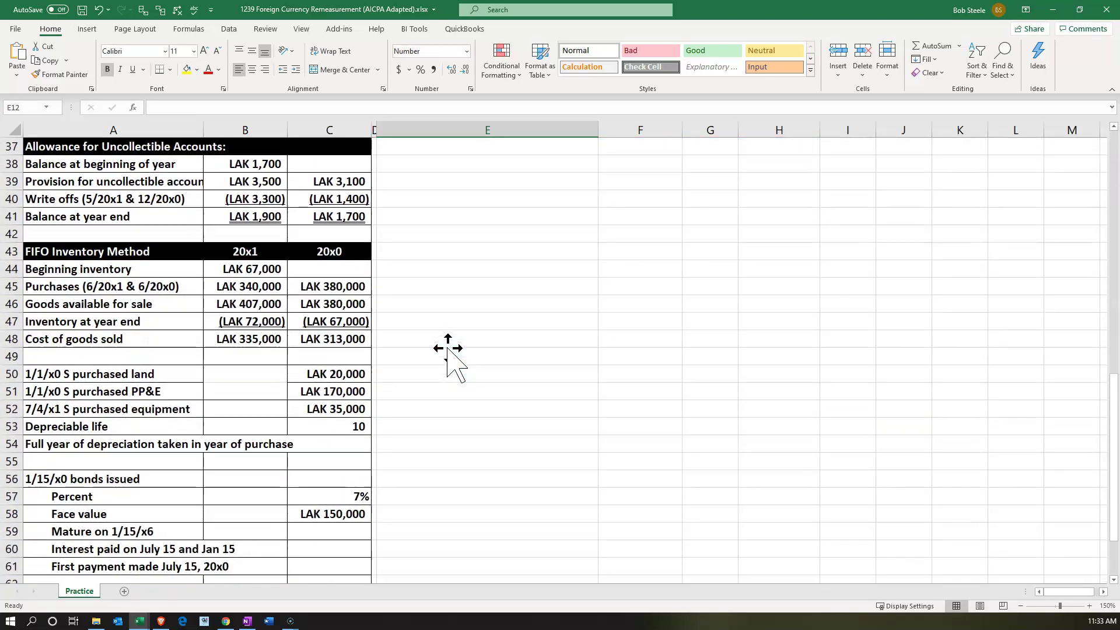
pyautogui.click(135, 374)
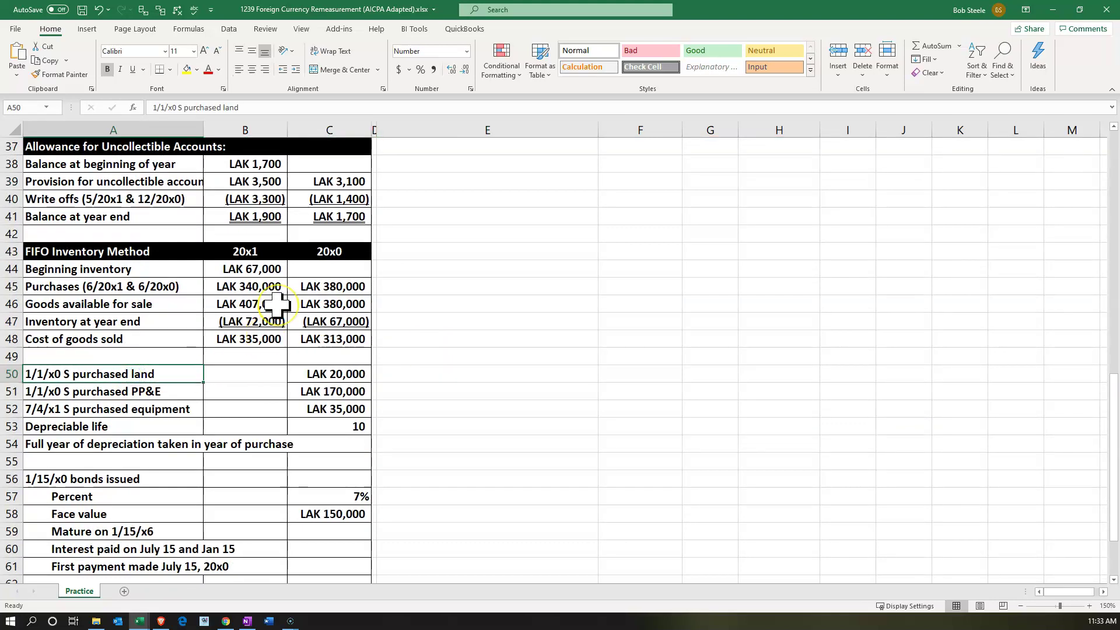
pyautogui.press('Down')
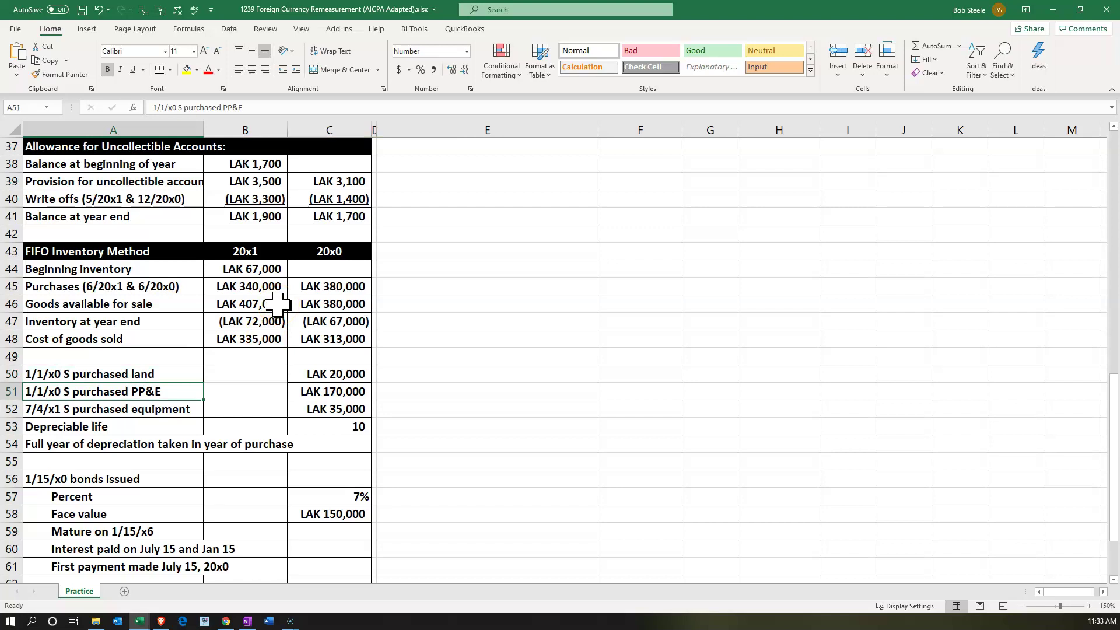
pyautogui.scroll(4, 272, 418)
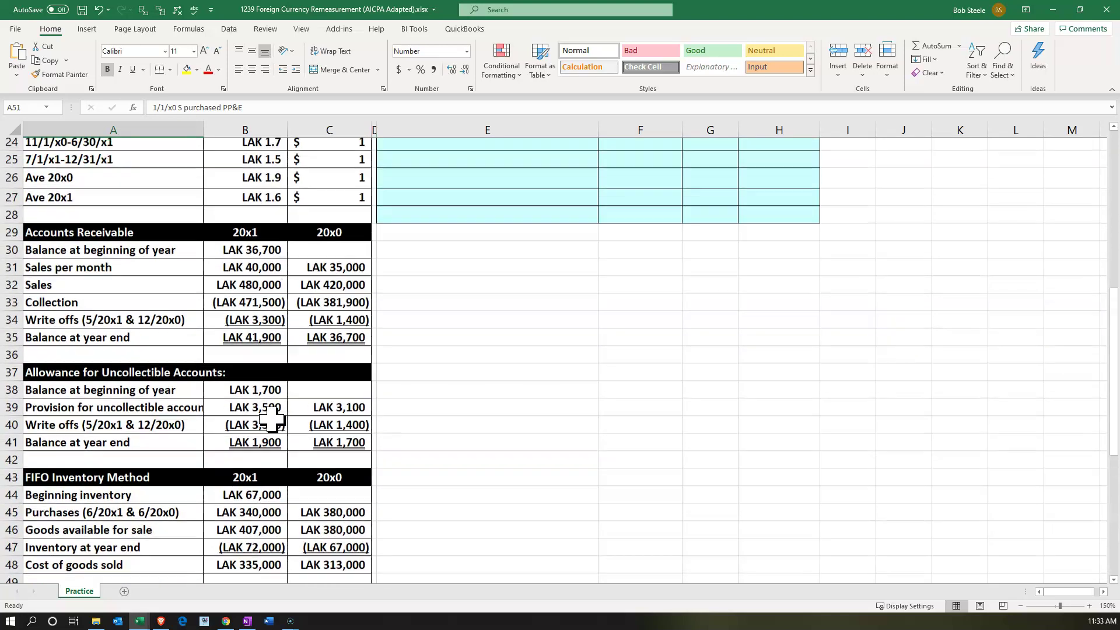
pyautogui.scroll(3, 271, 417)
pyautogui.click(143, 257)
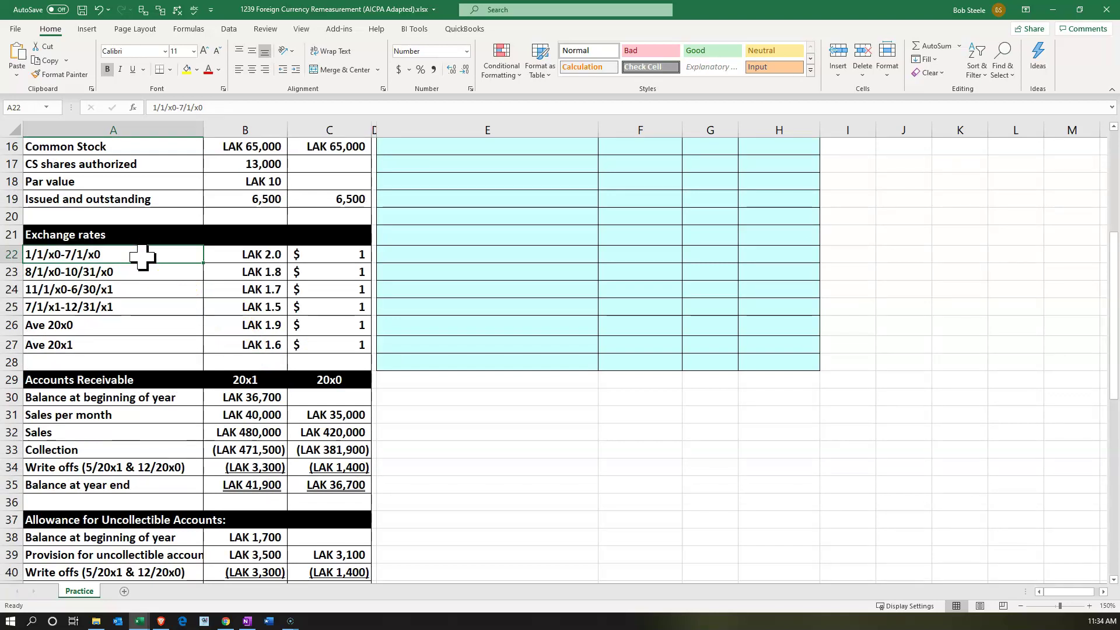
pyautogui.press('Right')
pyautogui.press('Right')
pyautogui.press('Right')
pyautogui.press('Right')
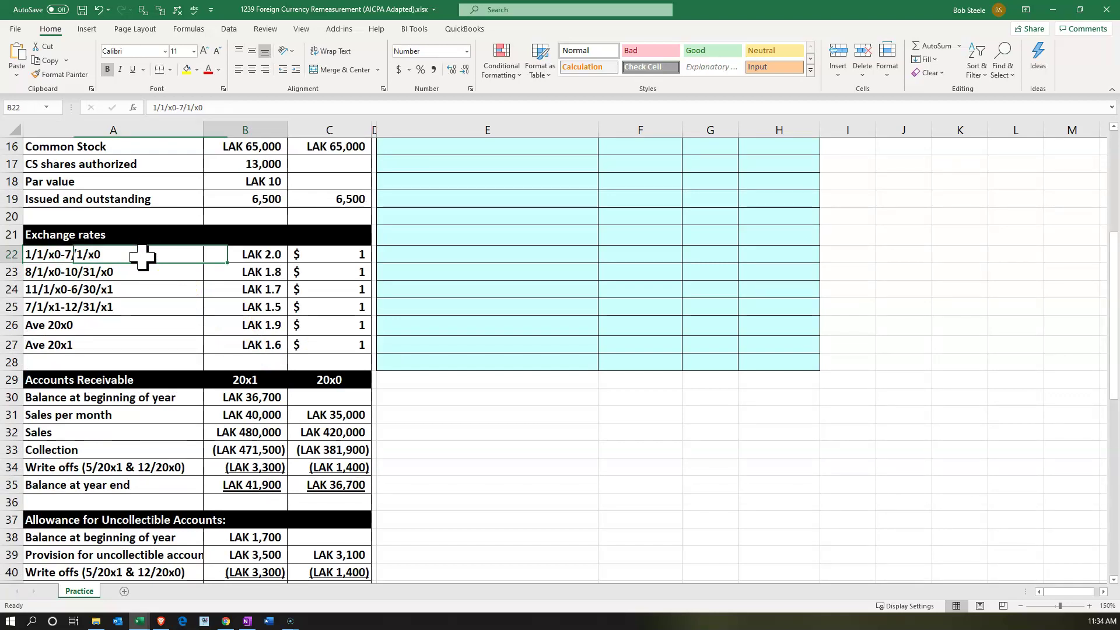
# - Link cell G5 to the 1/1/x0-7/1/x0 exchange rate in B22 as the Property Plant & Equip rate
pyautogui.press('Up')
pyautogui.press('Up')
pyautogui.press('Up')
pyautogui.press('Up')
pyautogui.press('Up')
pyautogui.press('Up')
pyautogui.press('Up')
pyautogui.press('Up')
pyautogui.press('Up')
pyautogui.press('Up')
pyautogui.press('Up')
pyautogui.press('Up')
pyautogui.press('Up')
pyautogui.press('Up')
pyautogui.press('Up')
pyautogui.press('Up')
pyautogui.press('Up')
pyautogui.press('Up')
pyautogui.press('Up')
pyautogui.press('Up')
pyautogui.press('Up')
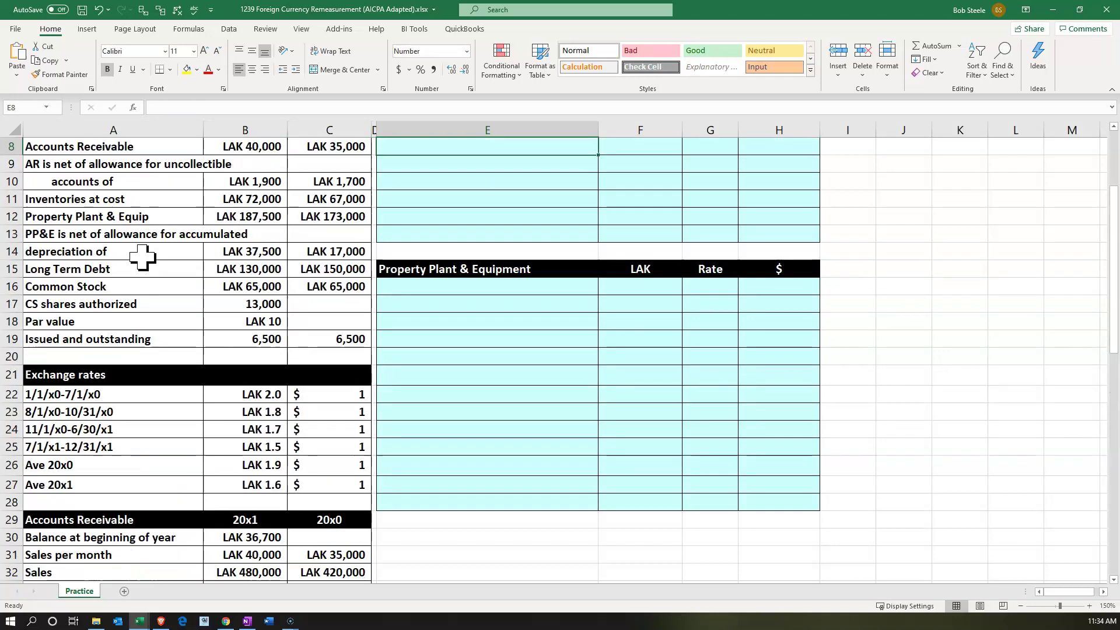
pyautogui.press('Right')
pyautogui.press('Right')
pyautogui.press('Down')
pyautogui.press('Down')
pyautogui.press('Down')
pyautogui.press('Down')
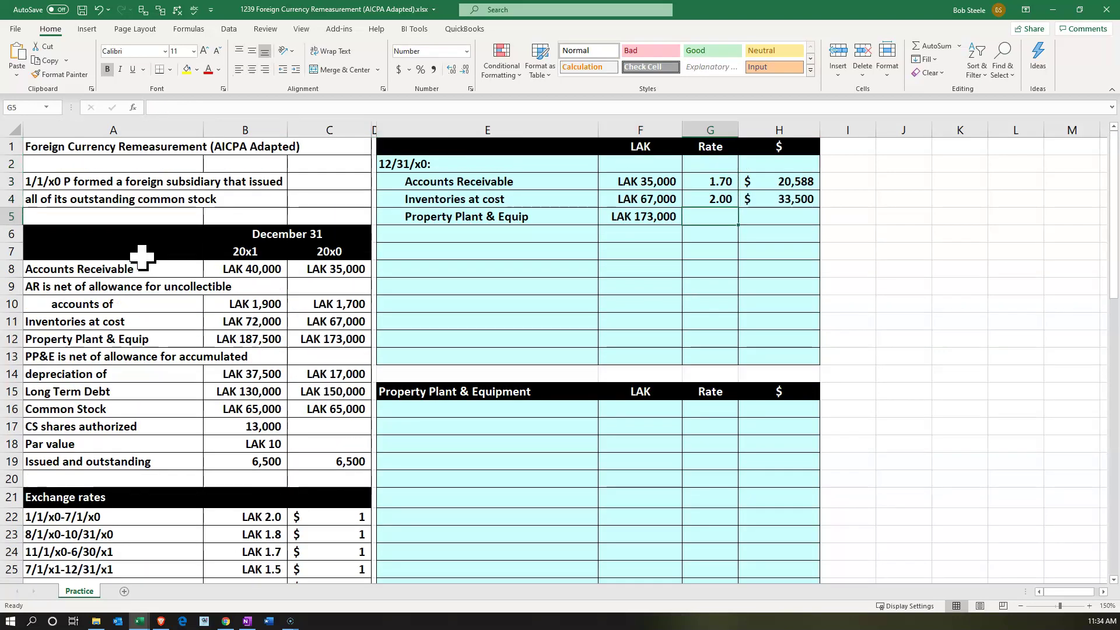
pyautogui.write('=')
pyautogui.press('Down')
pyautogui.press('Down')
pyautogui.press('Down')
pyautogui.press('Down')
pyautogui.press('Down')
pyautogui.press('Down')
pyautogui.press('Down')
pyautogui.press('Down')
pyautogui.press('Down')
pyautogui.press('Down')
pyautogui.press('Down')
pyautogui.press('Down')
pyautogui.press('Down')
pyautogui.press('Down')
pyautogui.press('Down')
pyautogui.press('Down')
pyautogui.press('Left')
pyautogui.press('Left')
pyautogui.press('Left')
pyautogui.press('Left')
pyautogui.press('Down')
pyautogui.press('Tab')
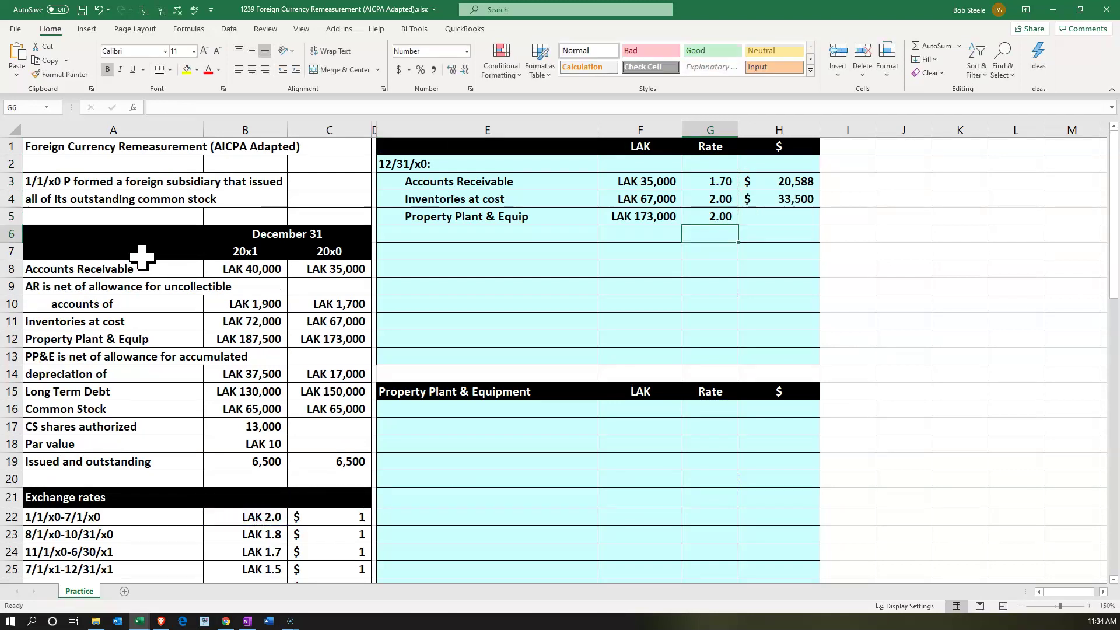
# - Calculate the Property Plant & Equip dollar amount in H5 with the formula =F5/G5
pyautogui.write('=')
pyautogui.press('Left')
pyautogui.press('Left')
pyautogui.write('/')
pyautogui.press('Left')
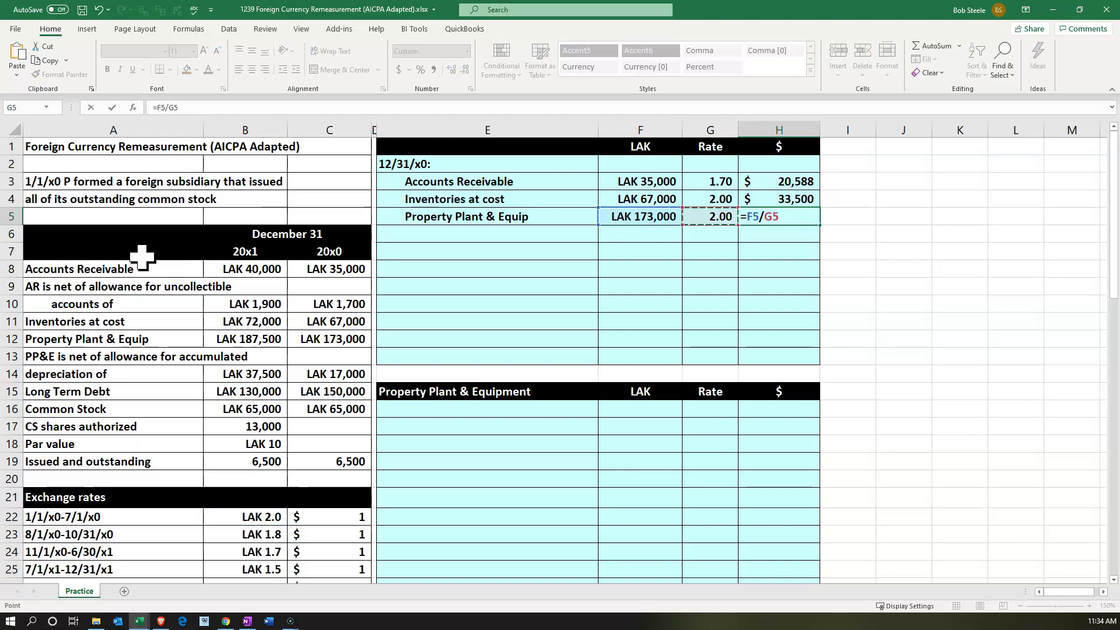
pyautogui.press('Return')
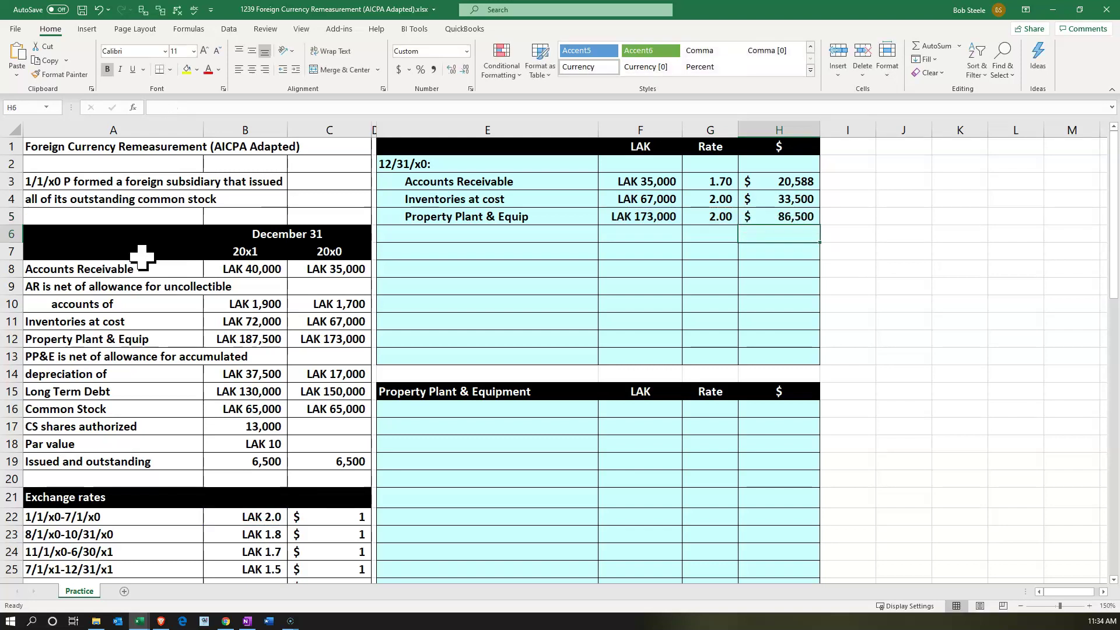
# - Link cell E6 to the Long Term Debt label in A15
pyautogui.click(419, 237)
pyautogui.write('=')
pyautogui.press('Down')
pyautogui.press('Down')
pyautogui.press('Down')
pyautogui.press('Down')
pyautogui.press('Down')
pyautogui.press('Down')
pyautogui.press('Down')
pyautogui.press('Down')
pyautogui.press('Down')
pyautogui.press('Left')
pyautogui.press('Left')
pyautogui.press('Left')
pyautogui.press('Left')
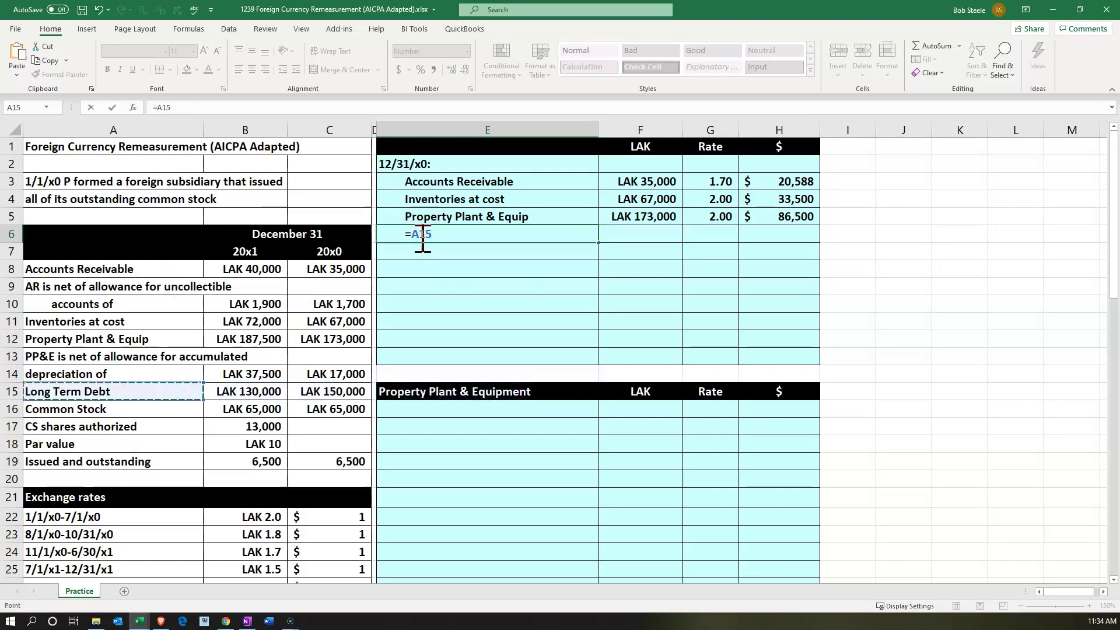
pyautogui.press('Tab')
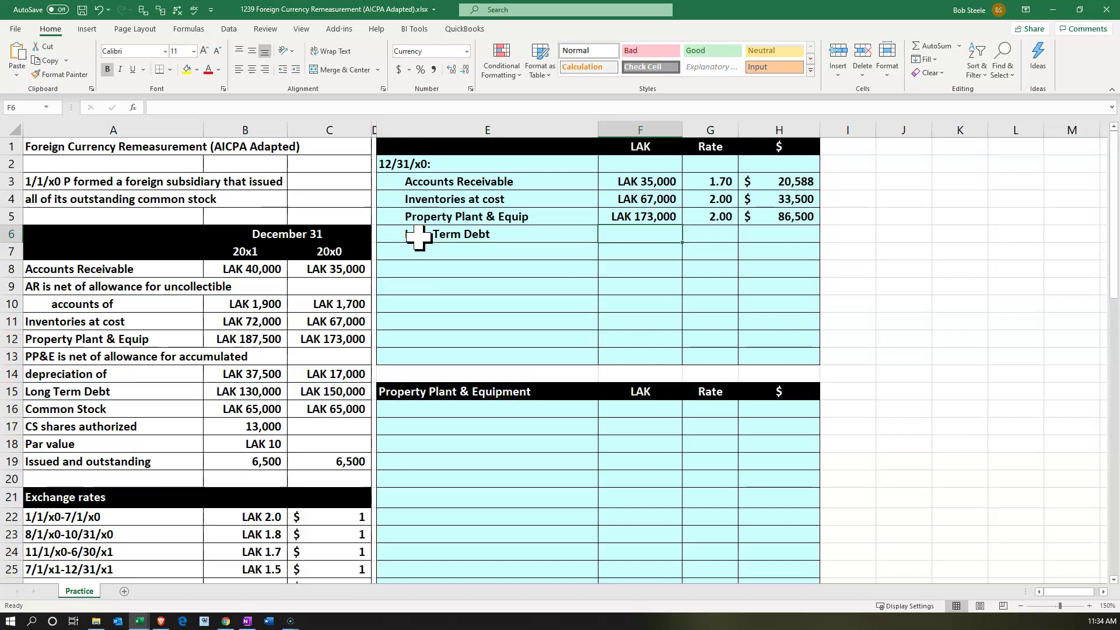
# - Link cell F6 to the 20x0 Long Term Debt balance in C15
pyautogui.write('=')
pyautogui.press('Down')
pyautogui.press('Down')
pyautogui.press('Down')
pyautogui.press('Down')
pyautogui.press('Down')
pyautogui.press('Down')
pyautogui.press('Down')
pyautogui.press('Left')
pyautogui.press('Left')
pyautogui.press('Left')
pyautogui.press('Down')
pyautogui.press('Down')
pyautogui.press('Return')
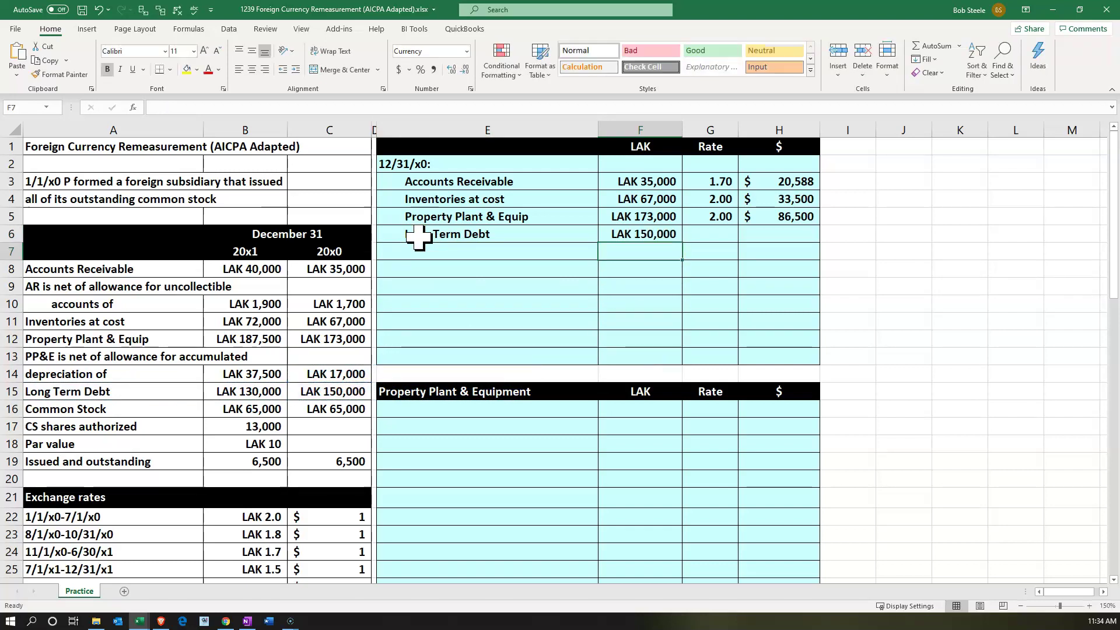
# - Link cell G6 to the 11/1/x0-6/30/x1 exchange rate in B24 as the Long Term Debt rate
pyautogui.click(452, 328)
pyautogui.scroll(-2, 452, 328)
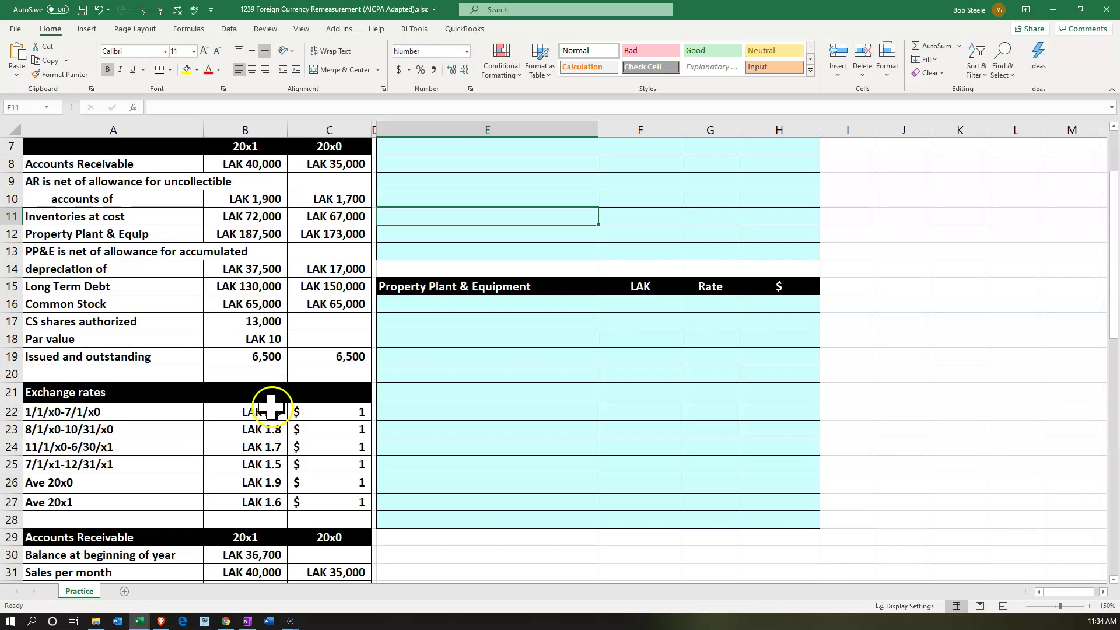
pyautogui.click(261, 444)
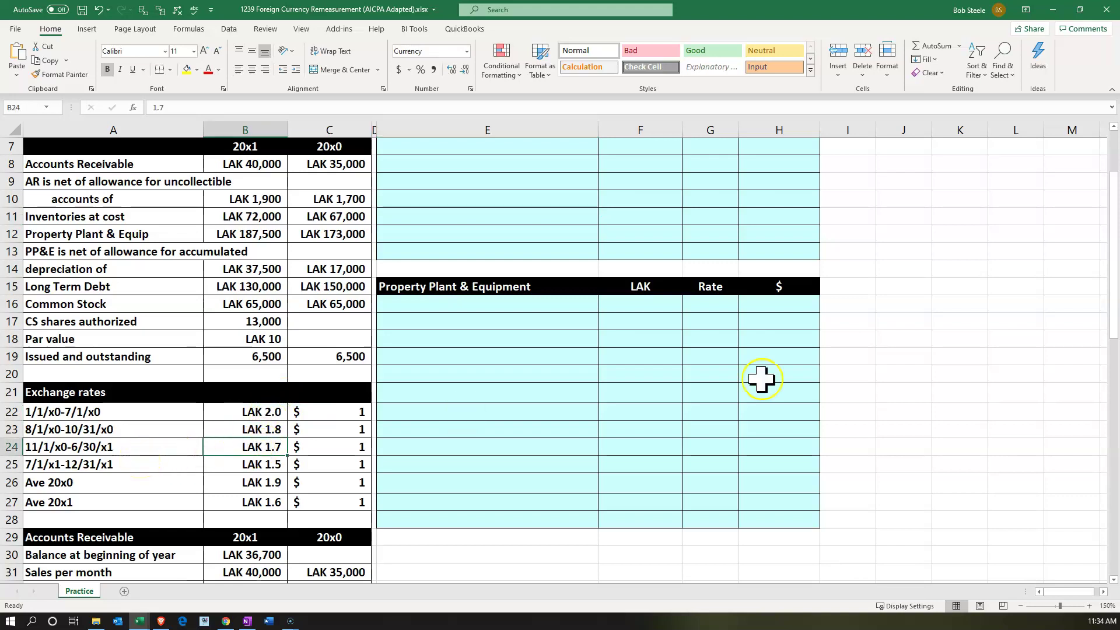
pyautogui.scroll(2, 788, 376)
pyautogui.click(724, 230)
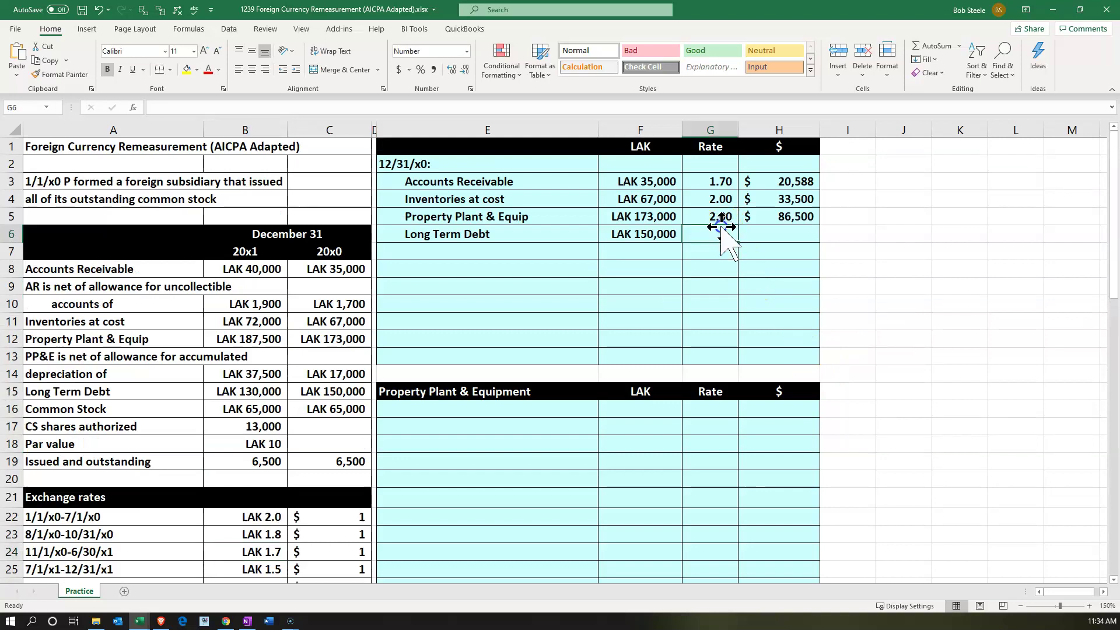
pyautogui.write('=')
pyautogui.press('Down')
pyautogui.press('Down')
pyautogui.press('Down')
pyautogui.press('Down')
pyautogui.press('Down')
pyautogui.press('Down')
pyautogui.press('Down')
pyautogui.press('Down')
pyautogui.press('Down')
pyautogui.press('Down')
pyautogui.press('Down')
pyautogui.press('Down')
pyautogui.press('Down')
pyautogui.press('Down')
pyautogui.press('Down')
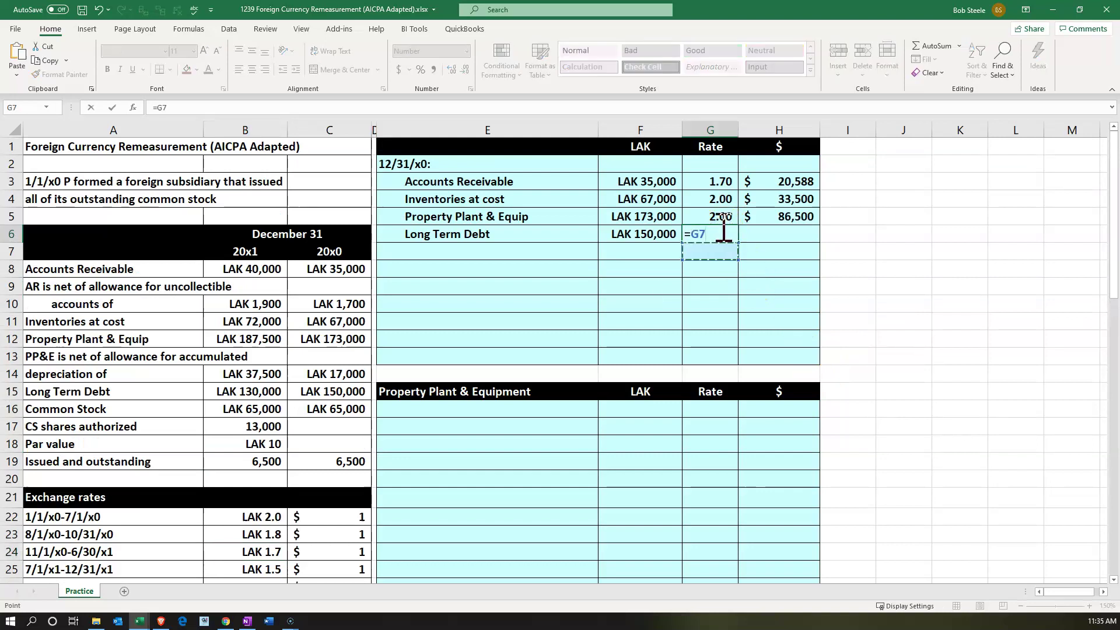
pyautogui.press('Left')
pyautogui.press('Left')
pyautogui.press('Left')
pyautogui.press('Left')
pyautogui.press('Down')
pyautogui.press('Down')
pyautogui.press('Down')
pyautogui.press('Down')
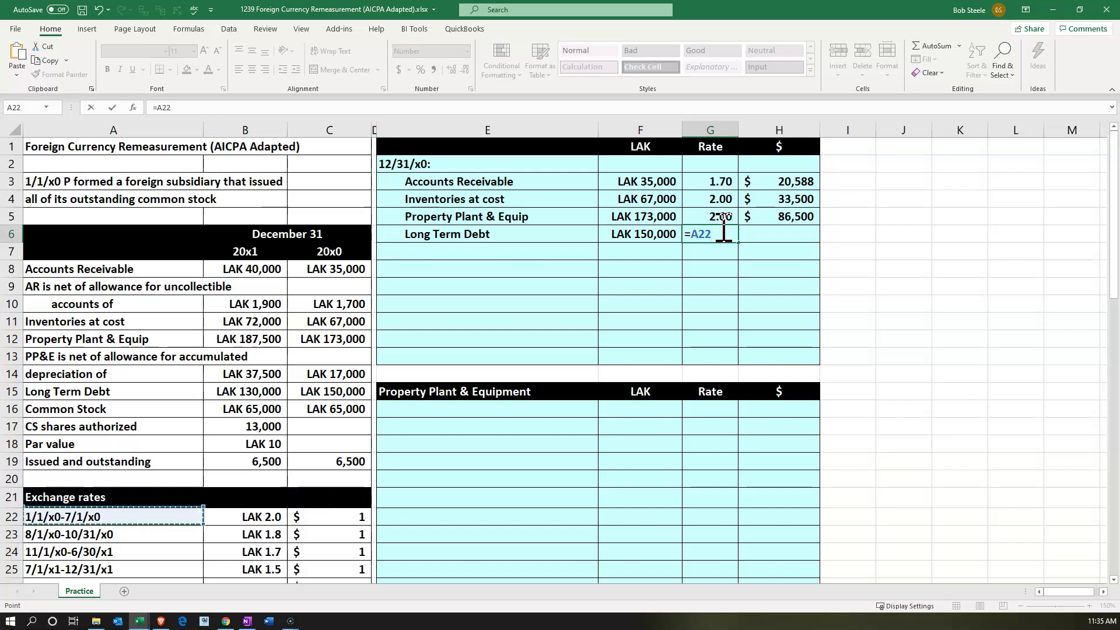
pyautogui.press('Right')
pyautogui.press('Up')
pyautogui.press('Tab')
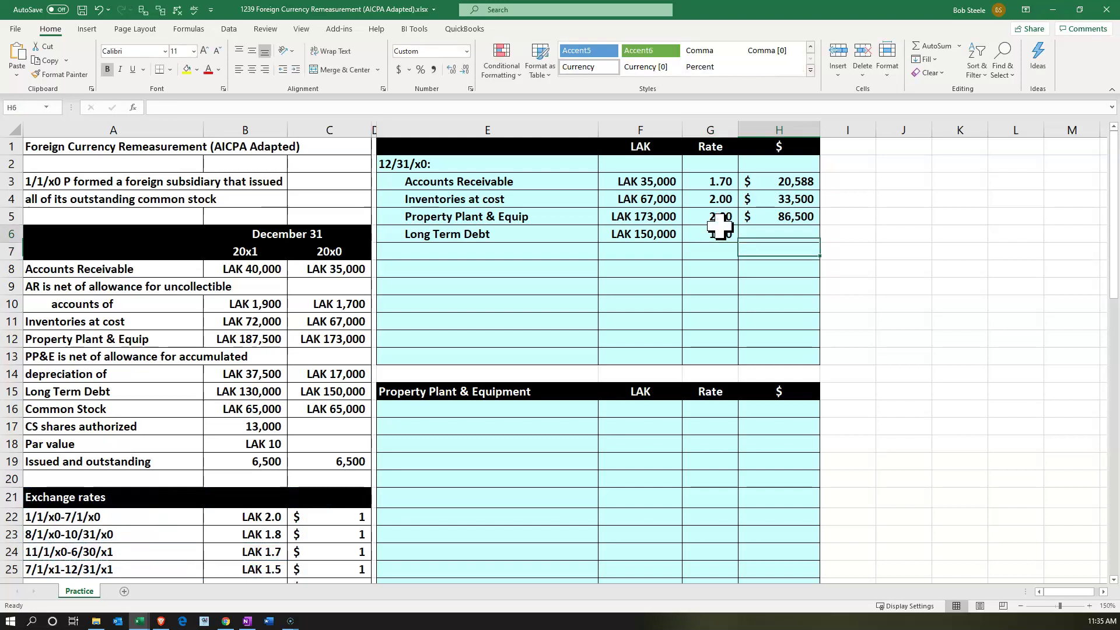
# - Calculate the Long Term Debt dollar amount in H6 with the formula =F6/G6
pyautogui.write('=')
pyautogui.press('Left')
pyautogui.press('Left')
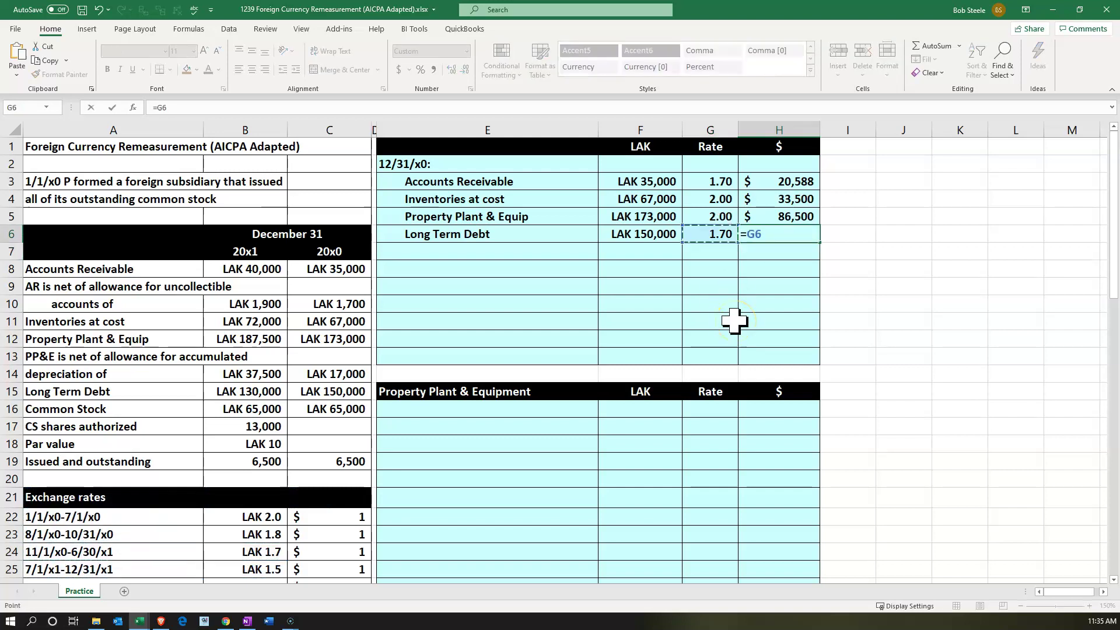
pyautogui.write('/')
pyautogui.press('Left')
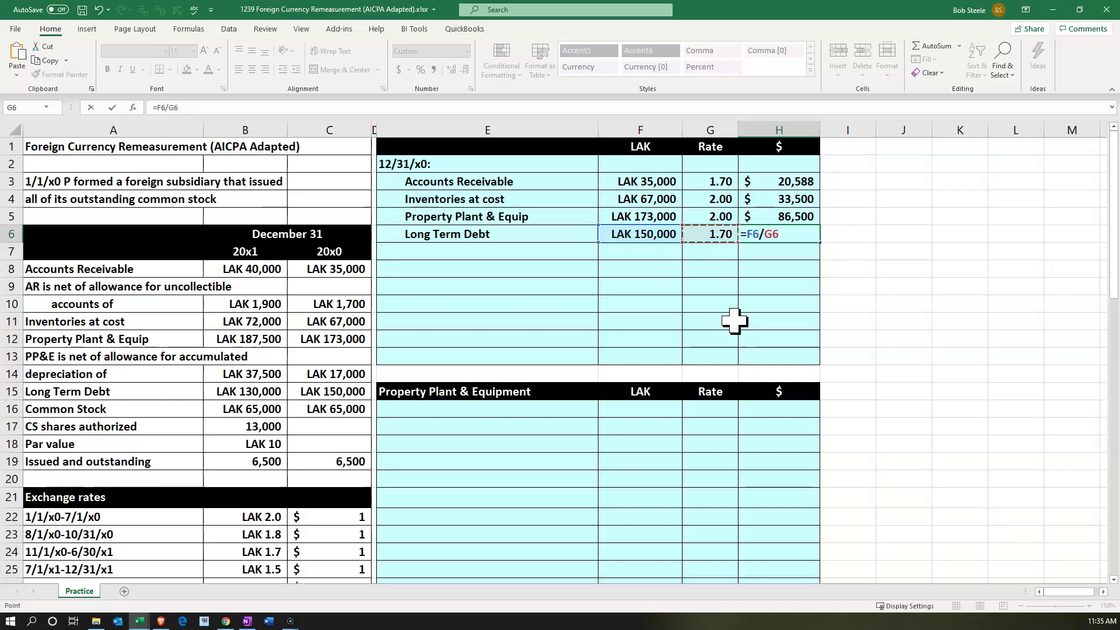
pyautogui.press('Return')
# - Link cell E7 to the Common Stock label in A16
pyautogui.press('Left')
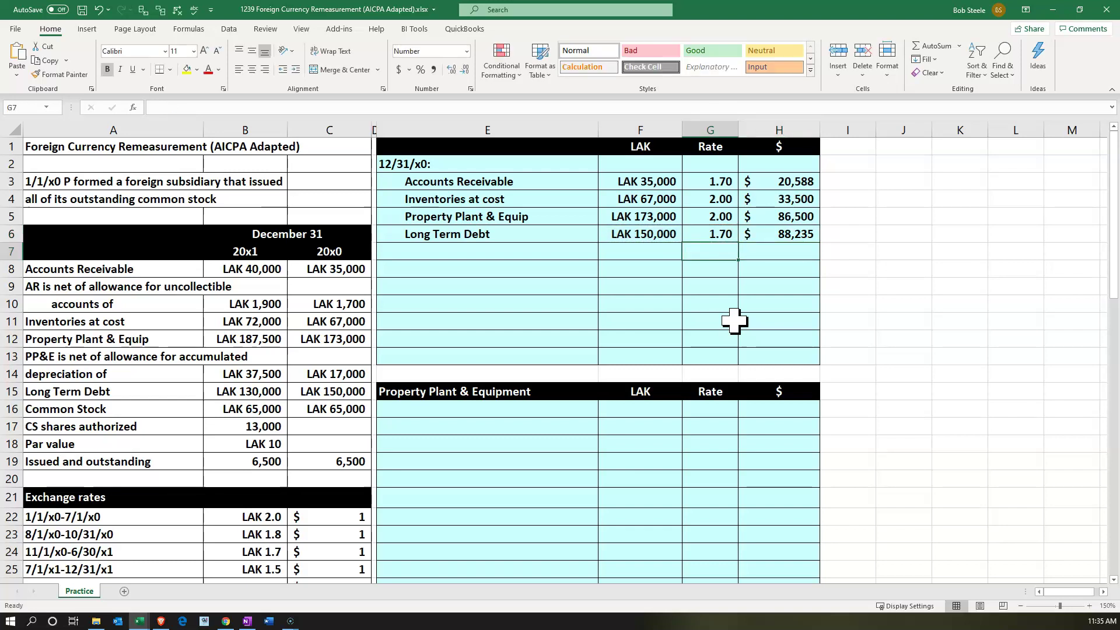
pyautogui.press('Left')
pyautogui.press('Left')
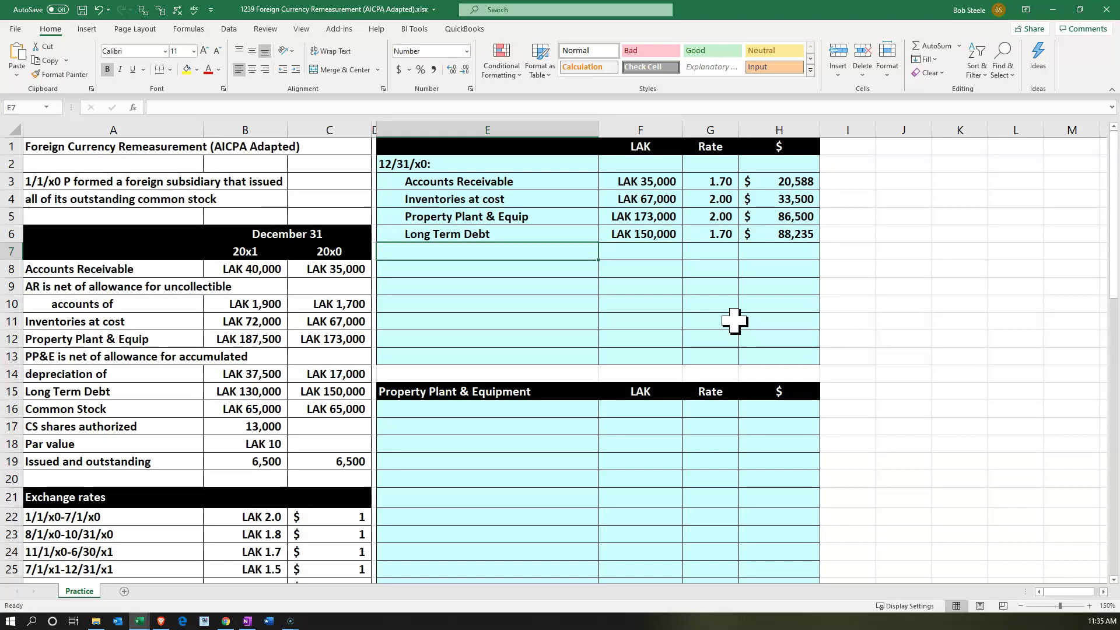
pyautogui.write('=')
pyautogui.press('Down')
pyautogui.press('Down')
pyautogui.press('Down')
pyautogui.press('Down')
pyautogui.press('Down')
pyautogui.press('Down')
pyautogui.press('Down')
pyautogui.press('Down')
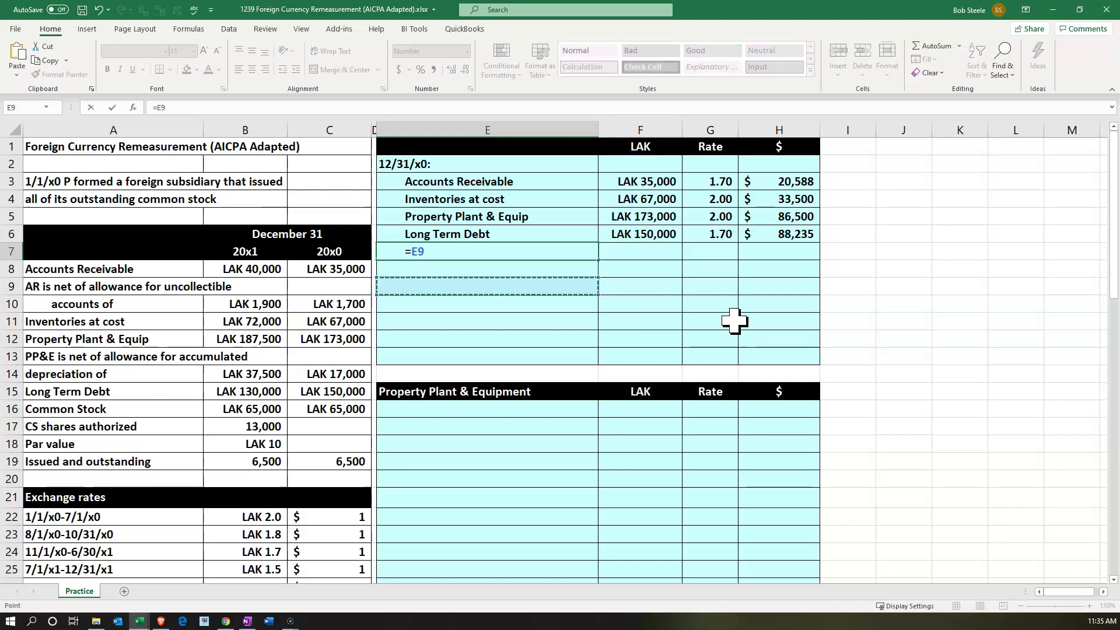
pyautogui.press('Left')
pyautogui.press('Left')
pyautogui.press('Left')
pyautogui.press('Left')
pyautogui.press('Down')
pyautogui.press('Return')
# - Link cell F7 to the 20x0 Common Stock balance in C16
pyautogui.press('Right')
pyautogui.press('Up')
pyautogui.press('Left')
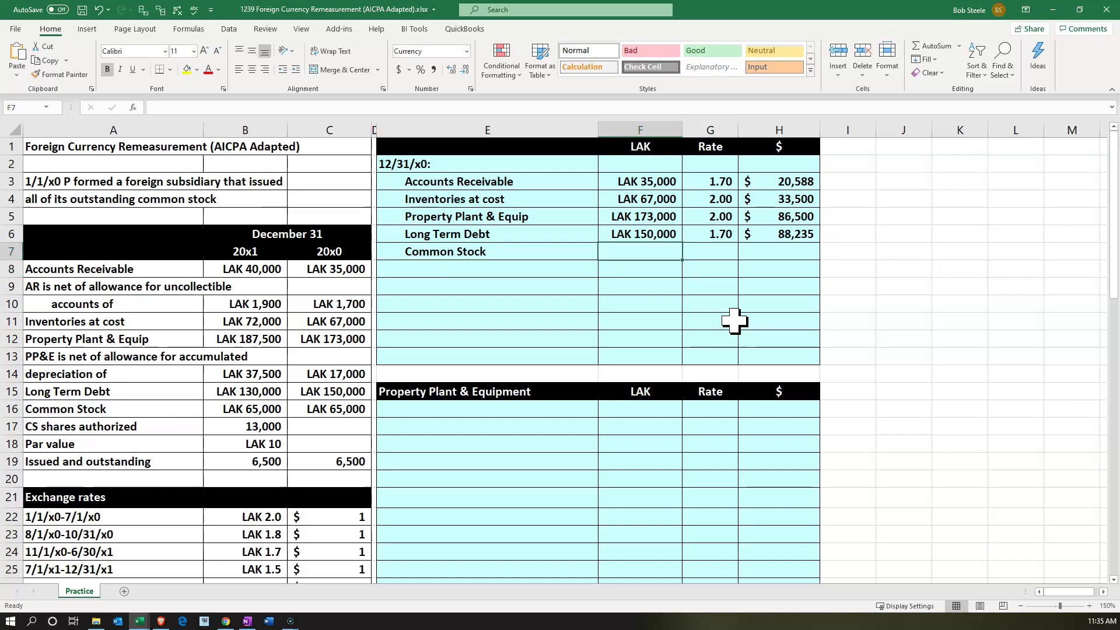
pyautogui.write('=')
pyautogui.press('Left')
pyautogui.press('Left')
pyautogui.press('Left')
pyautogui.press('Down')
pyautogui.press('Down')
pyautogui.press('Down')
pyautogui.press('Down')
pyautogui.press('Down')
pyautogui.press('Down')
pyautogui.press('Down')
pyautogui.press('Down')
pyautogui.press('Down')
pyautogui.press('Return')
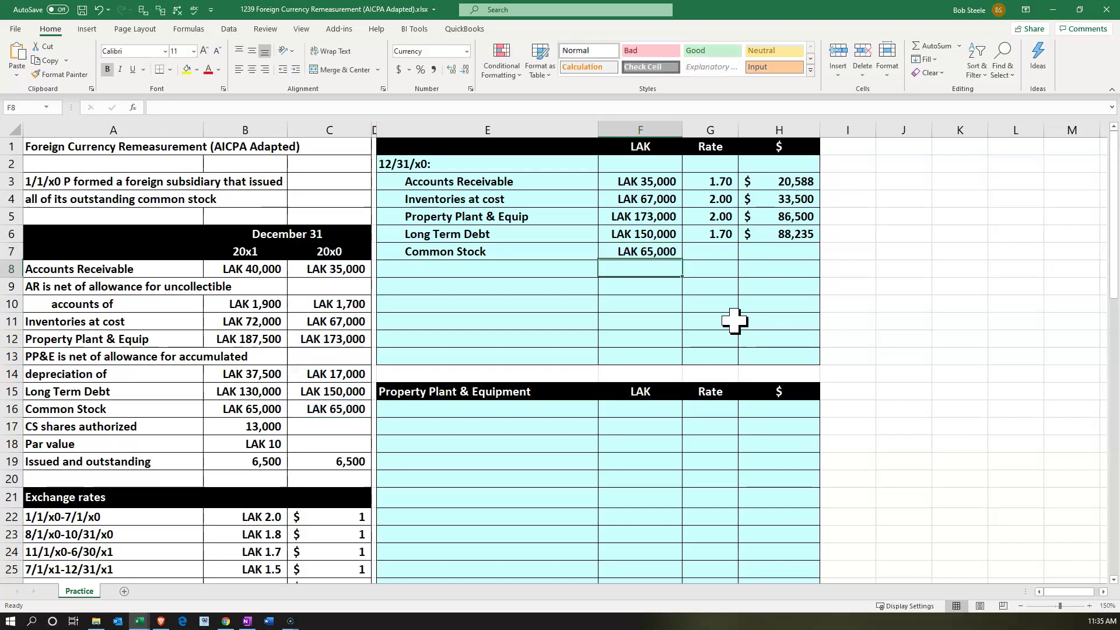
# - Link cell G7 to the 1/1/x0-7/1/x0 exchange rate in B22 as the Common Stock rate
pyautogui.press('Right')
pyautogui.press('Up')
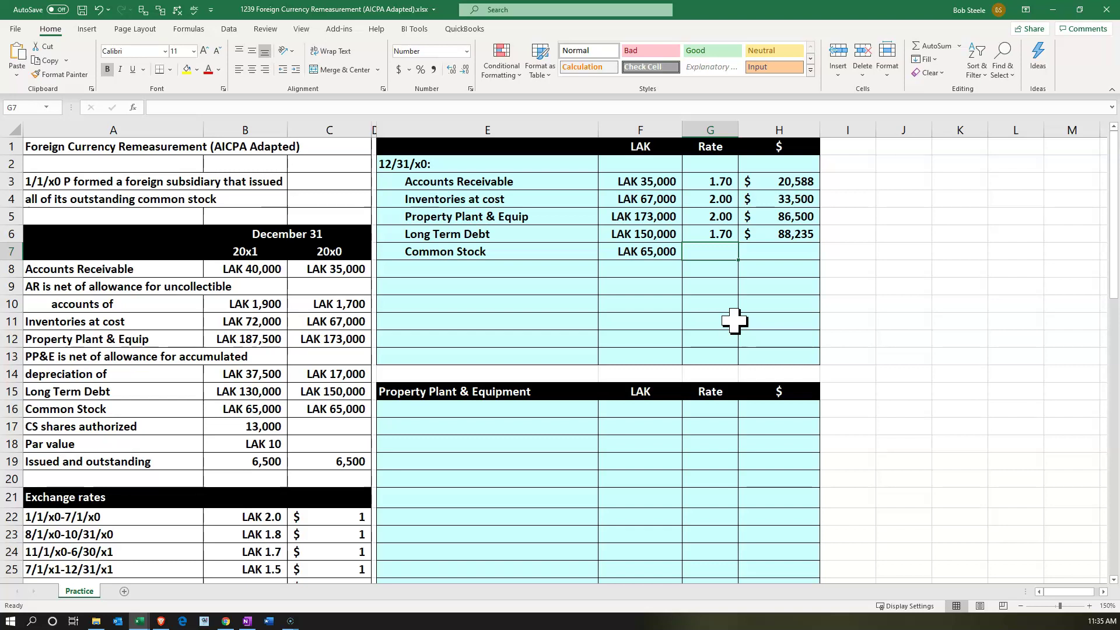
pyautogui.write('=')
pyautogui.press('Down')
pyautogui.press('Down')
pyautogui.press('Down')
pyautogui.press('Down')
pyautogui.press('Down')
pyautogui.press('Down')
pyautogui.press('Down')
pyautogui.press('Down')
pyautogui.press('Down')
pyautogui.press('Down')
pyautogui.press('Down')
pyautogui.press('Down')
pyautogui.press('Down')
pyautogui.press('Down')
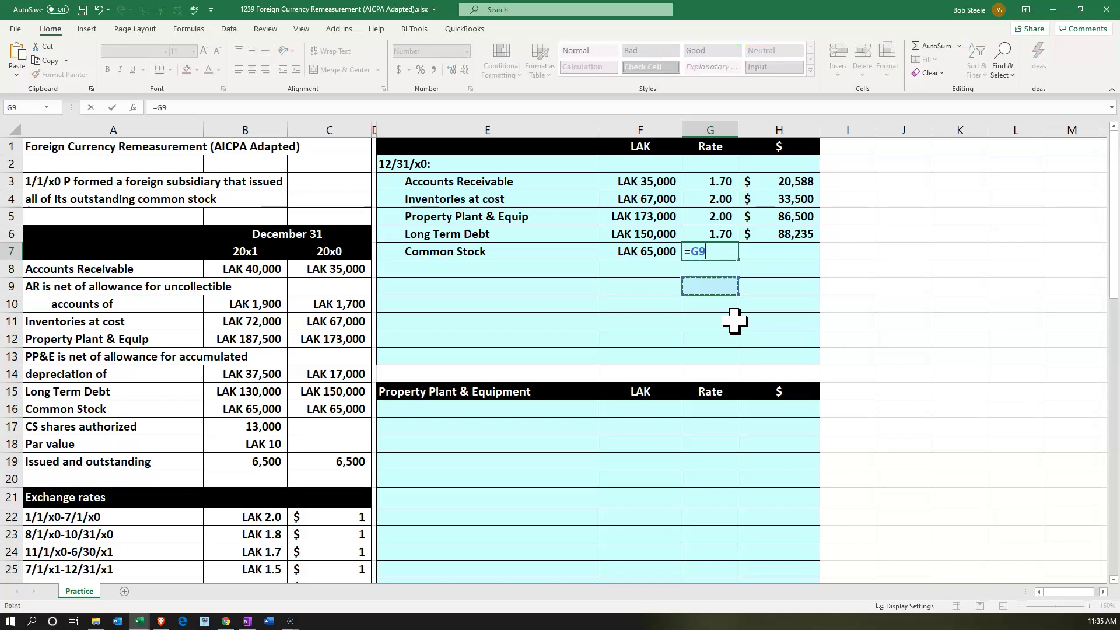
pyautogui.press('Left')
pyautogui.press('Left')
pyautogui.press('Left')
pyautogui.press('Left')
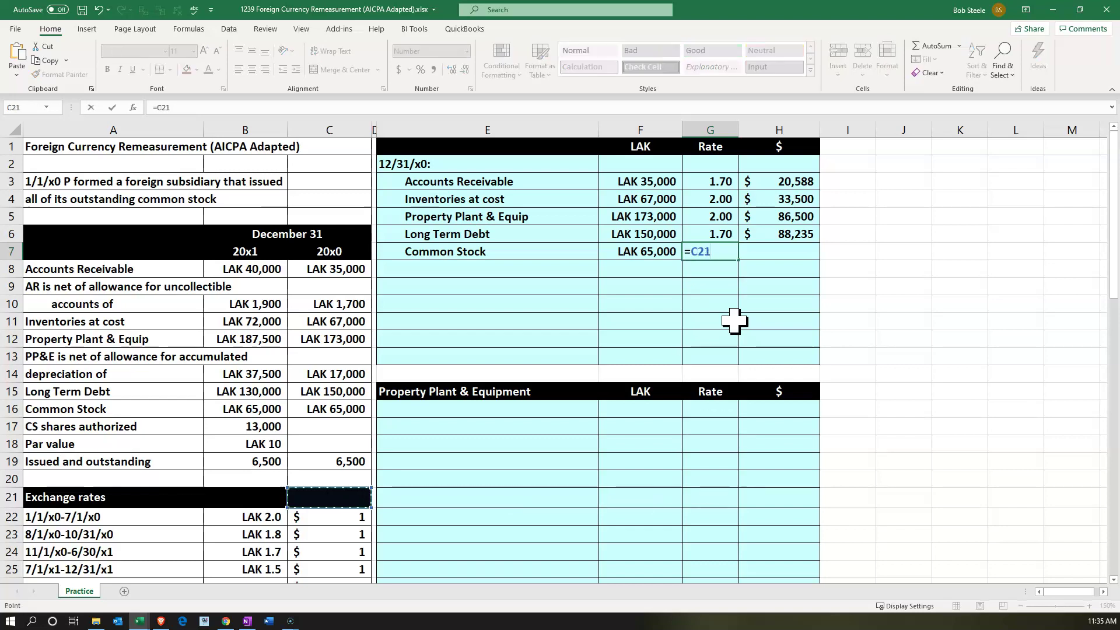
pyautogui.press('Left')
pyautogui.press('Down')
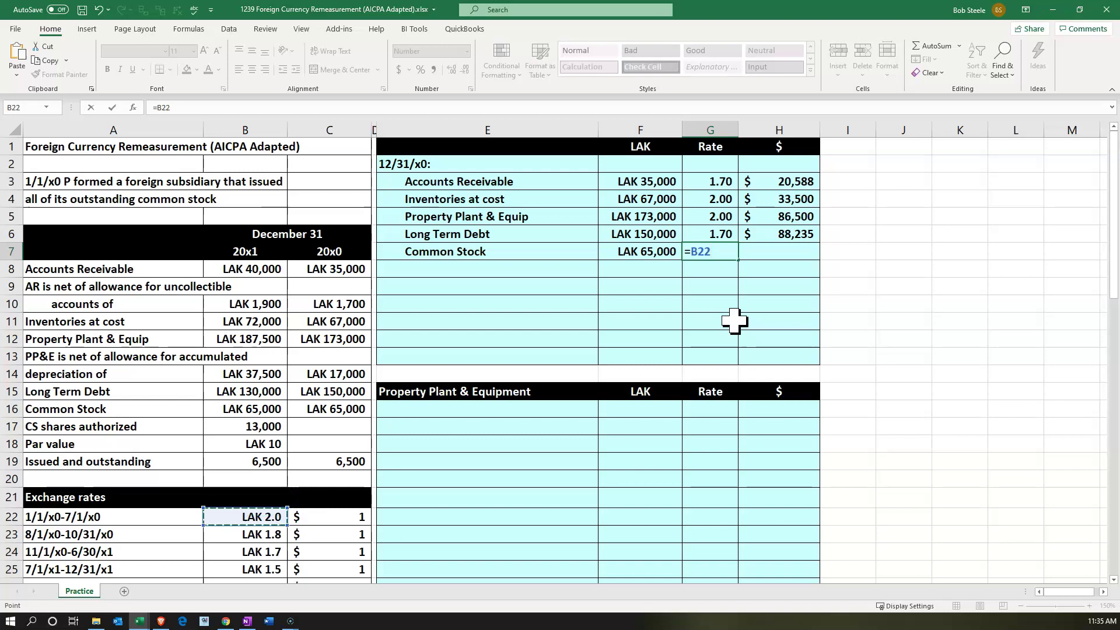
pyautogui.press('Tab')
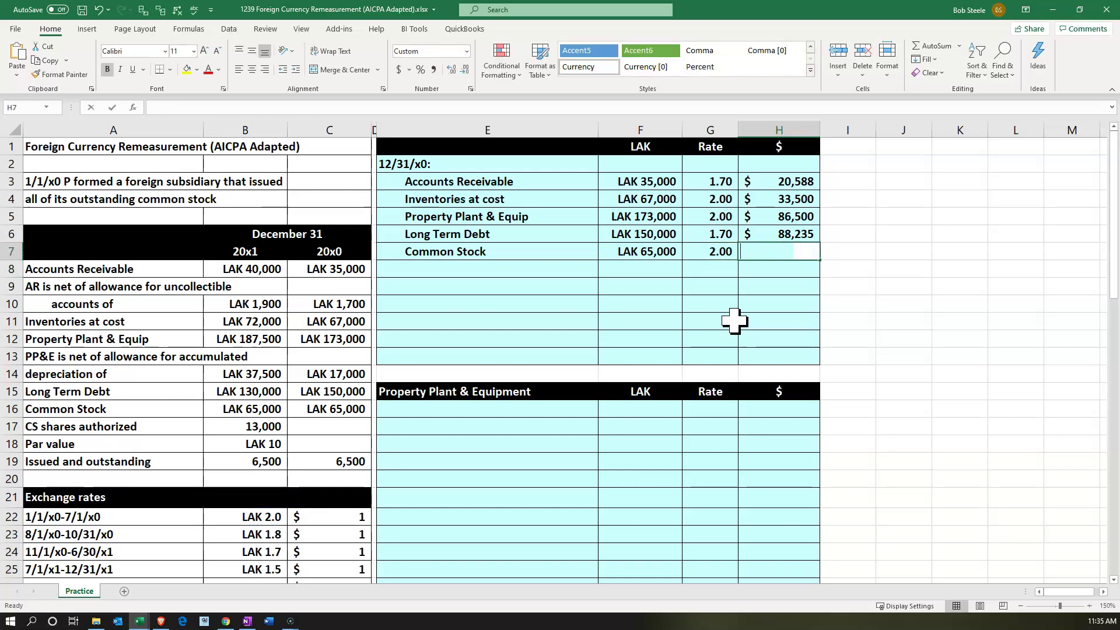
# - Calculate the Common Stock dollar amount in H7 with the formula =F7/G7
pyautogui.write('=')
pyautogui.press('Left')
pyautogui.press('Left')
pyautogui.write('/')
pyautogui.press('Left')
pyautogui.press('Return')
# - Enter the heading 12/31/x1 in cell E8 below the Common Stock row
pyautogui.press('Left')
pyautogui.press('Left')
pyautogui.press('Left')
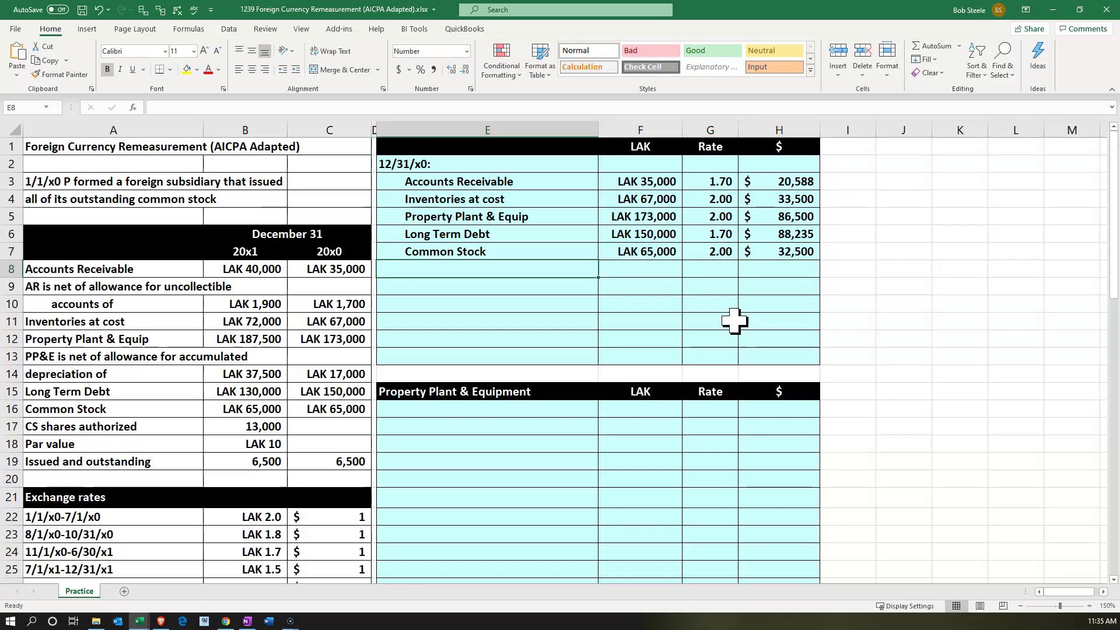
pyautogui.write('12/31/')
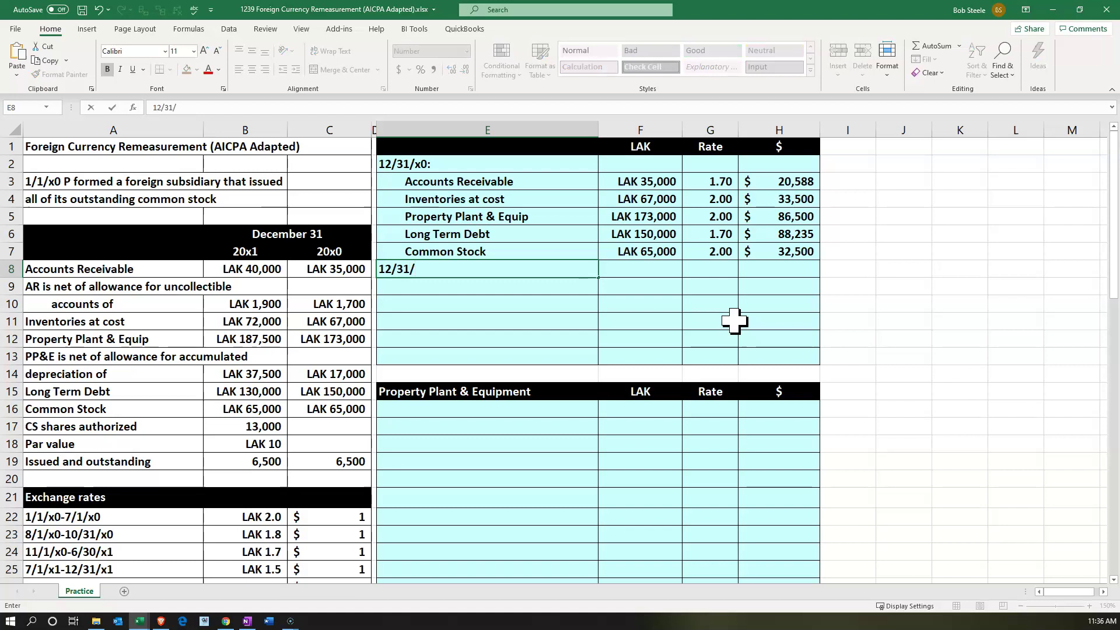
pyautogui.write('x0')
pyautogui.press('BackSpace')
pyautogui.write('1')
pyautogui.press('Return')
# - Link cell E9 to the Accounts Receivable label in A8
pyautogui.write('=')
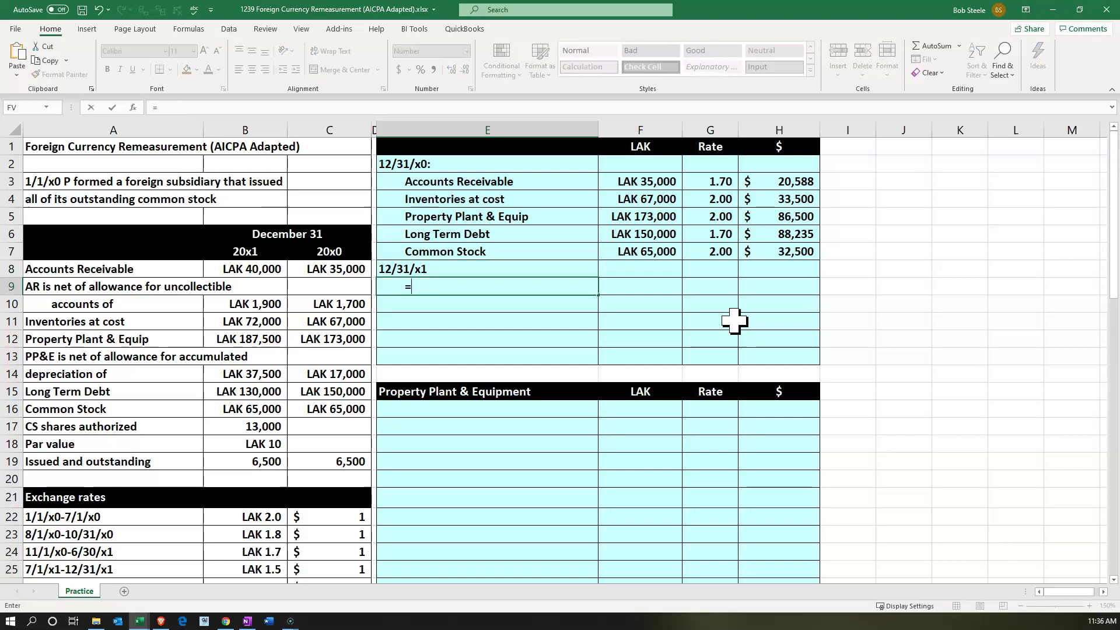
pyautogui.press('Left')
pyautogui.press('Left')
pyautogui.press('Left')
pyautogui.press('Left')
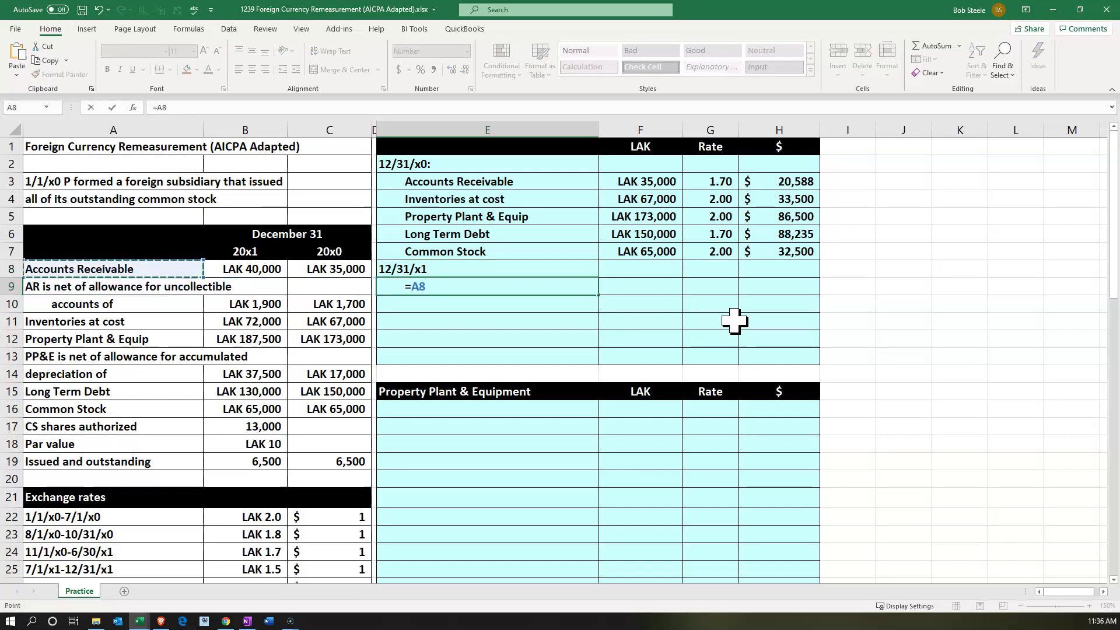
pyautogui.press('Return')
# - Link cell F9 to the 20x1 Accounts Receivable balance in B8
pyautogui.press('Right')
pyautogui.press('Up')
pyautogui.write('=')
pyautogui.press('Left')
pyautogui.press('Left')
pyautogui.press('Left')
pyautogui.press('Up')
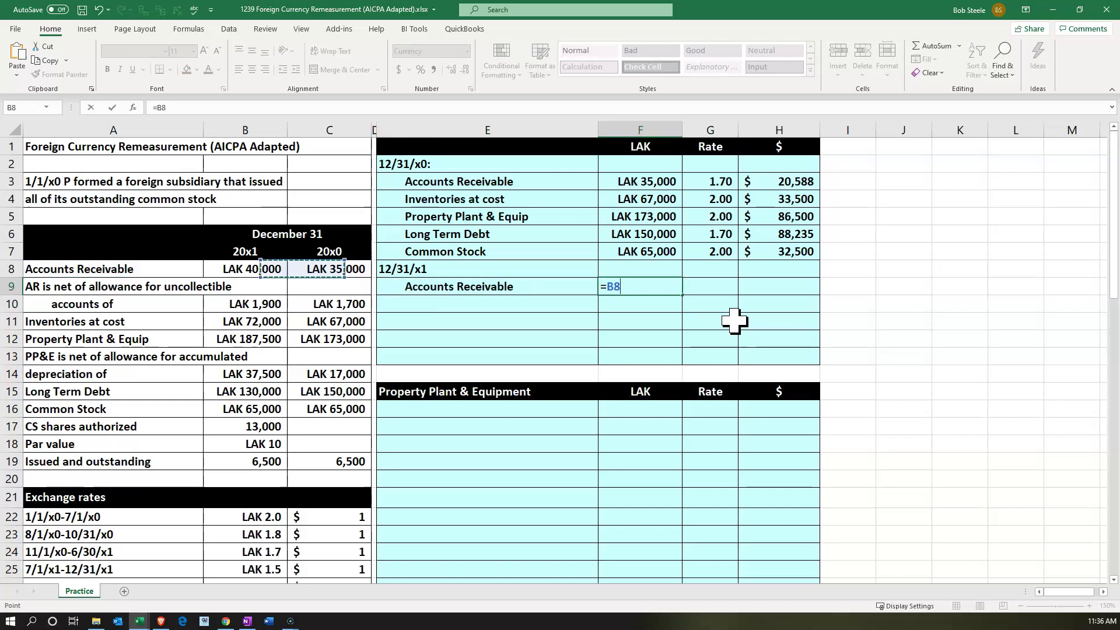
pyautogui.press('Return')
# - Link cell G9 to the 7/1/x1-12/31/x1 exchange rate in B25 as the 12/31/x1 Accounts Receivable rate
pyautogui.press('Up')
pyautogui.press('Right')
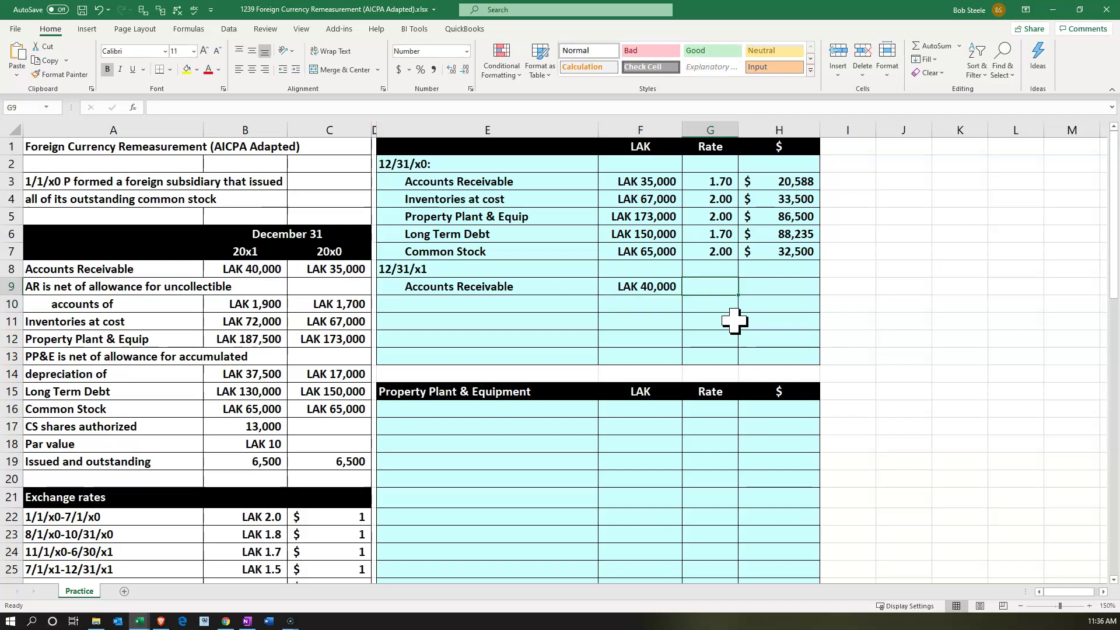
pyautogui.click(620, 430)
pyautogui.scroll(-3, 620, 432)
pyautogui.scroll(-1, 620, 432)
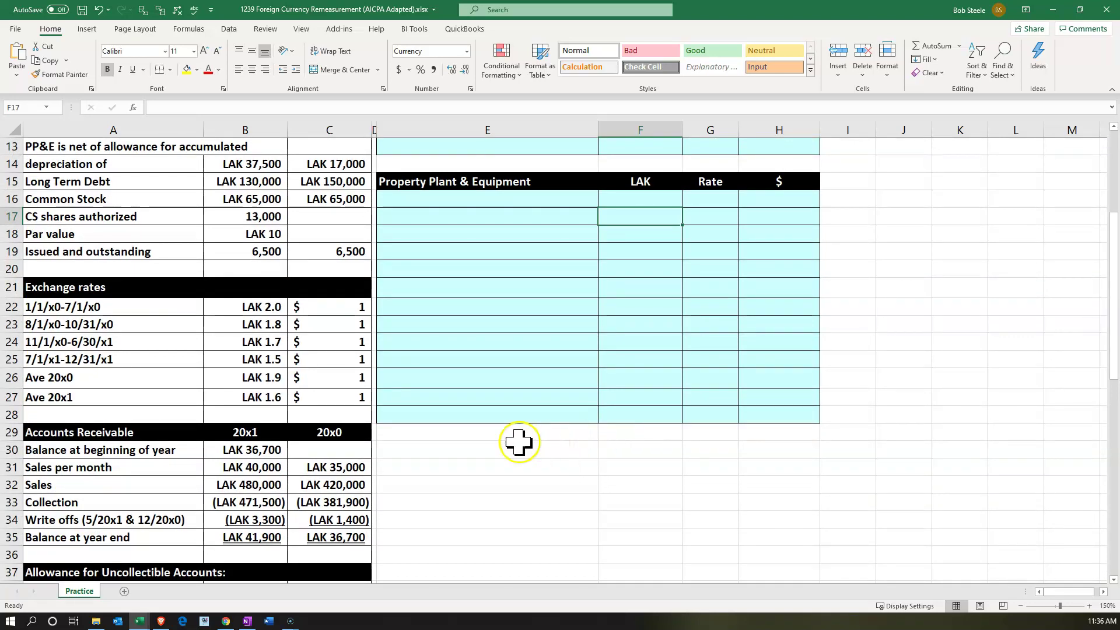
pyautogui.click(174, 362)
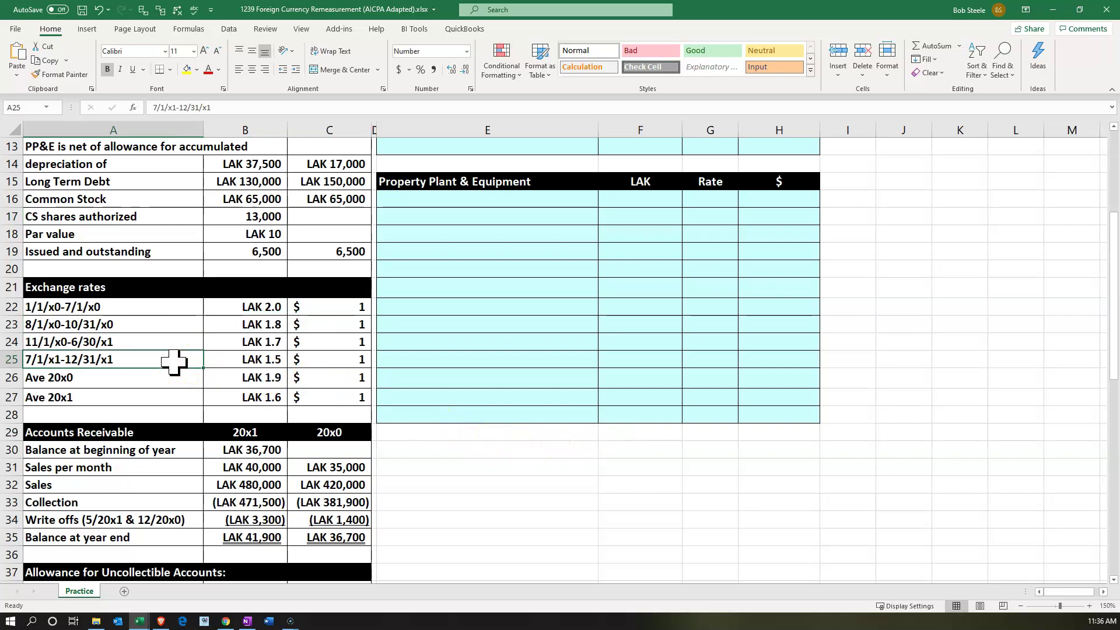
pyautogui.scroll(3, 757, 355)
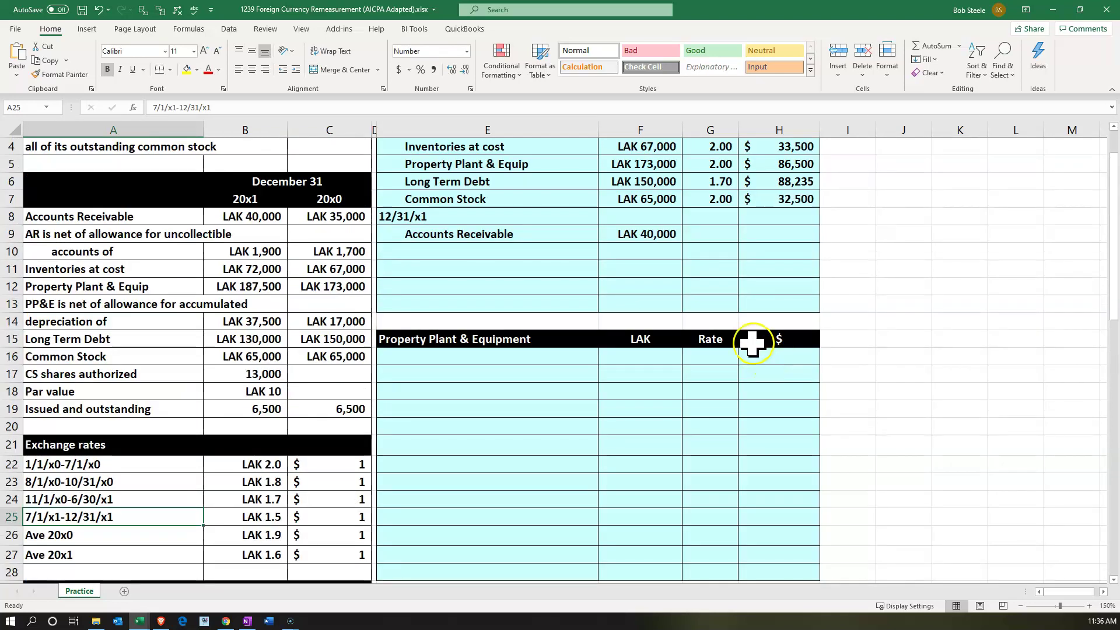
pyautogui.click(709, 235)
pyautogui.write('=')
pyautogui.press('Down')
pyautogui.press('Down')
pyautogui.press('Down')
pyautogui.press('Down')
pyautogui.press('Down')
pyautogui.press('Down')
pyautogui.press('Down')
pyautogui.press('Down')
pyautogui.press('Down')
pyautogui.press('Down')
pyautogui.press('Down')
pyautogui.press('Down')
pyautogui.press('Down')
pyautogui.press('Down')
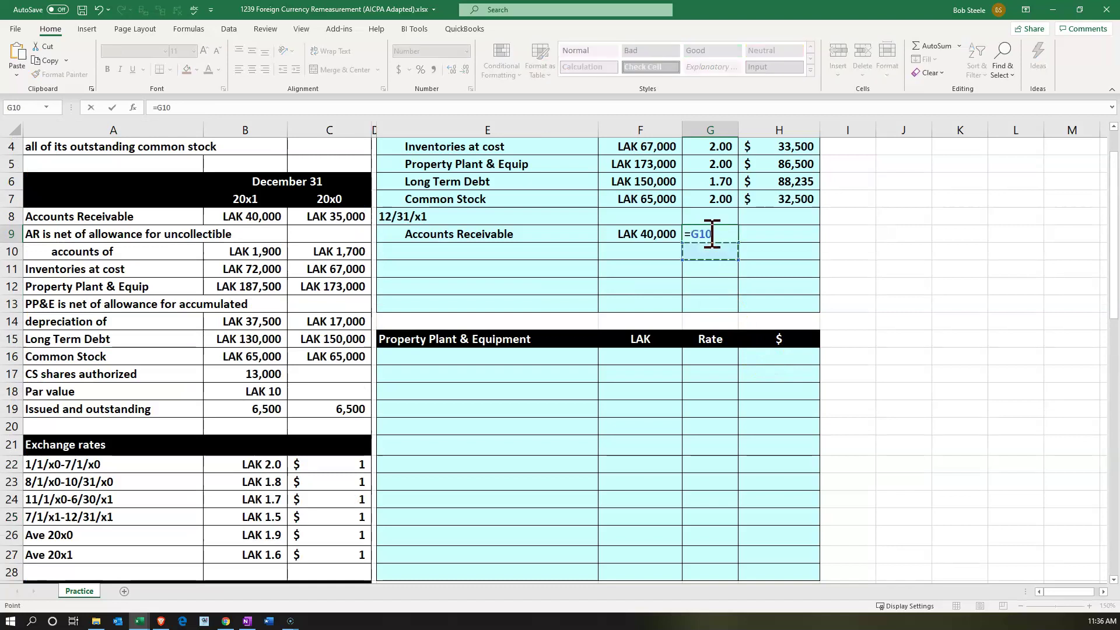
pyautogui.press('Down')
pyautogui.press('Left')
pyautogui.press('Left')
pyautogui.press('Left')
pyautogui.press('Left')
pyautogui.press('Left')
pyautogui.press('Down')
pyautogui.press('Tab')
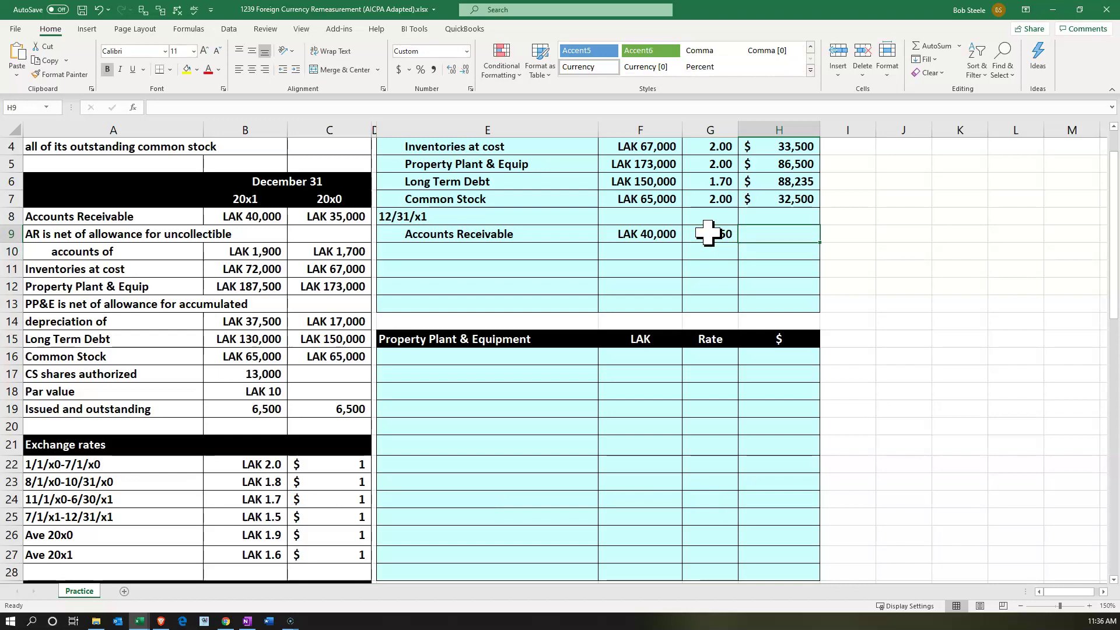
# - Calculate the 12/31/x1 Accounts Receivable dollar amount in H9 with the formula =F9/G9
pyautogui.write('=')
pyautogui.press('Left')
pyautogui.press('Left')
pyautogui.write('/')
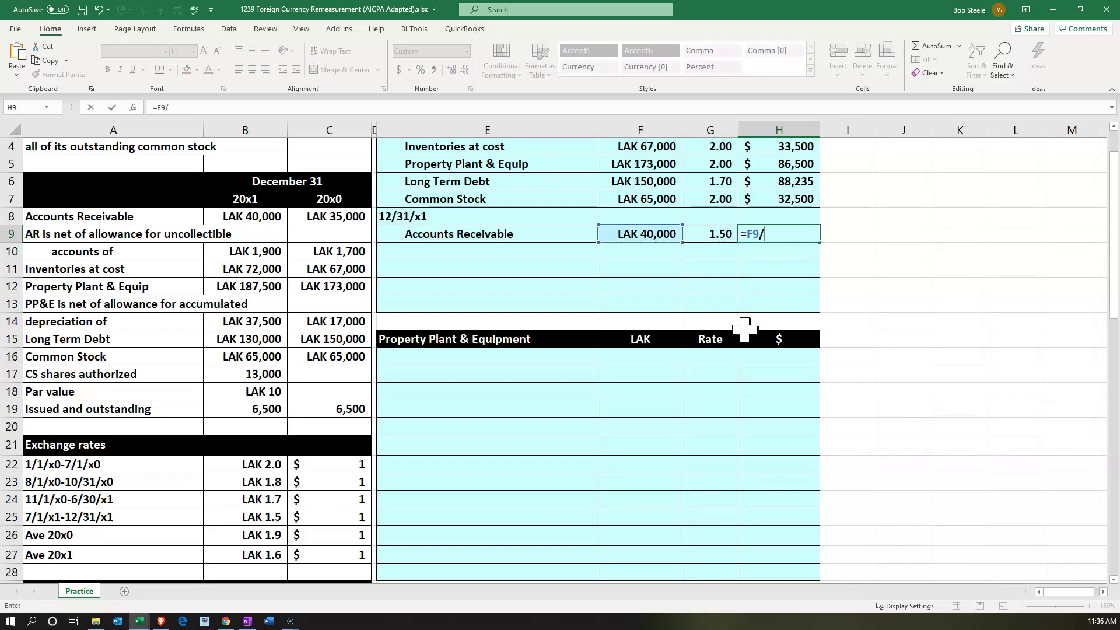
pyautogui.press('Left')
pyautogui.press('Return')
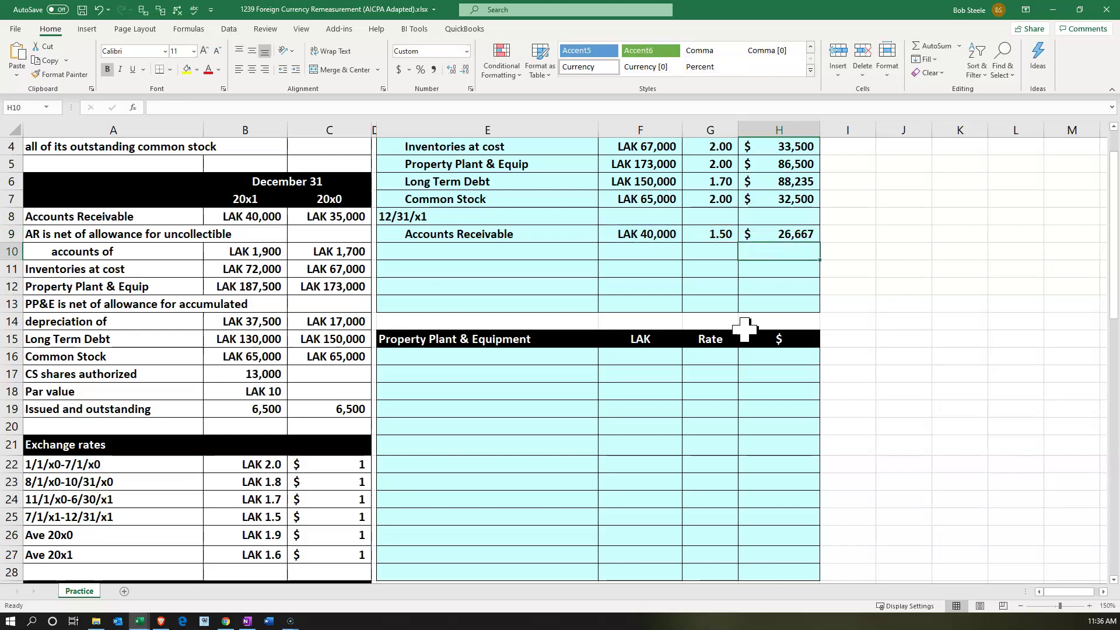
pyautogui.press('Up')
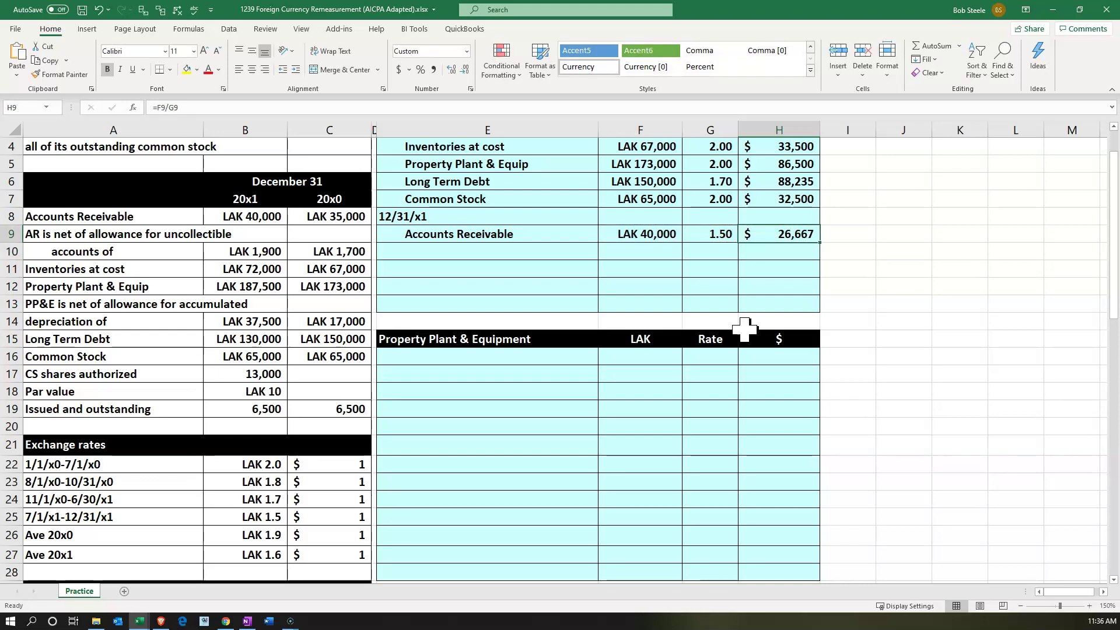
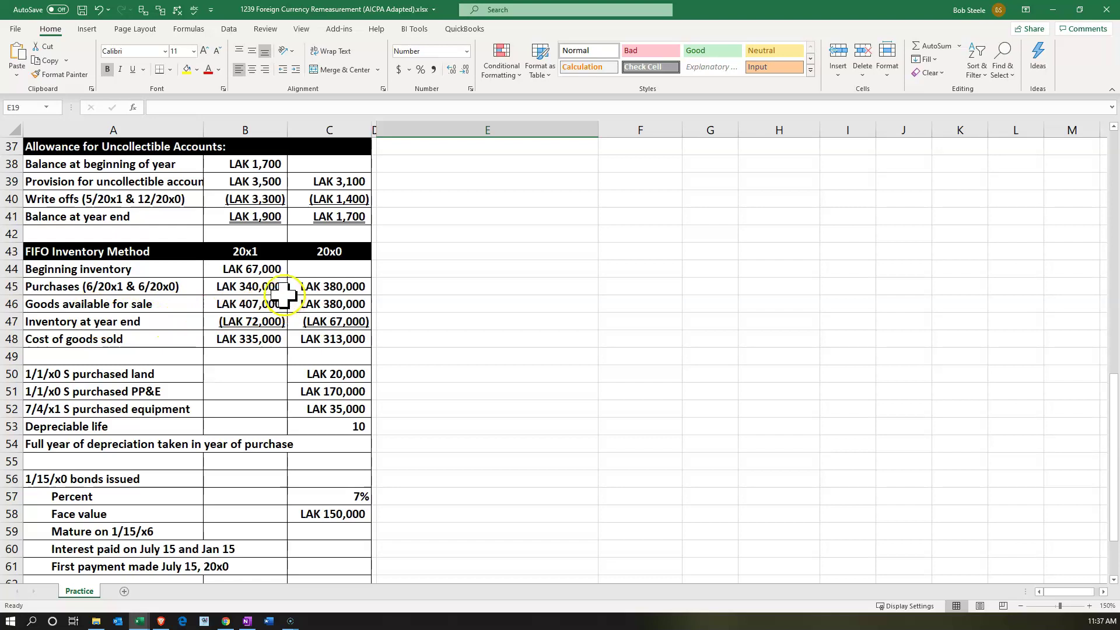
# - Review the 20x1 FIFO beginning inventory and purchases, and check the exchange-rate period covering the 6/20x1 purchases
pyautogui.click(267, 270)
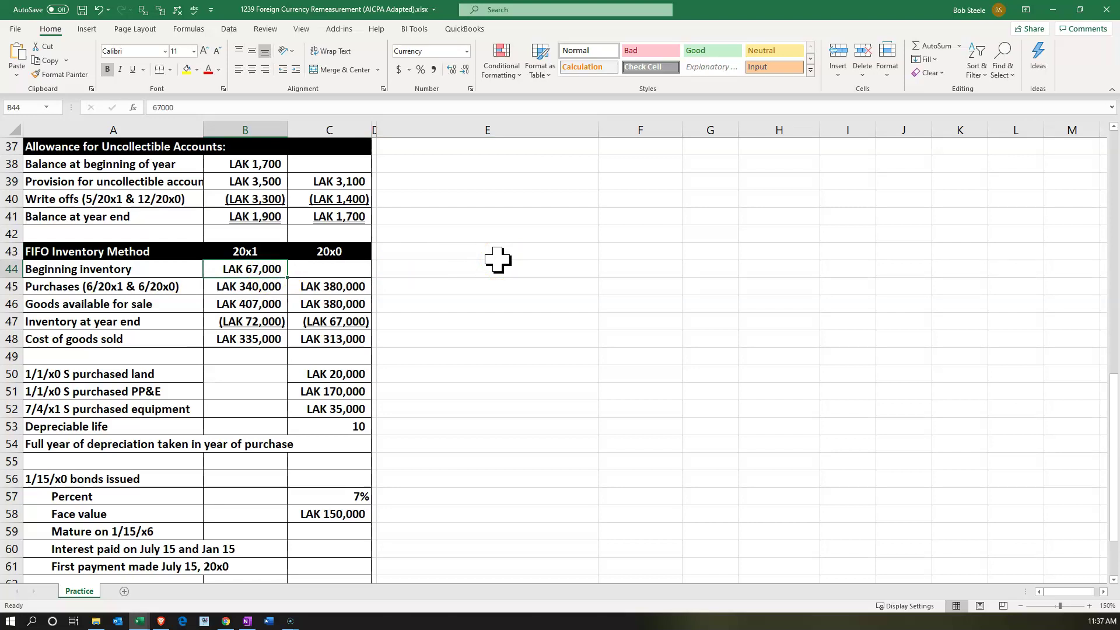
pyautogui.press('Down')
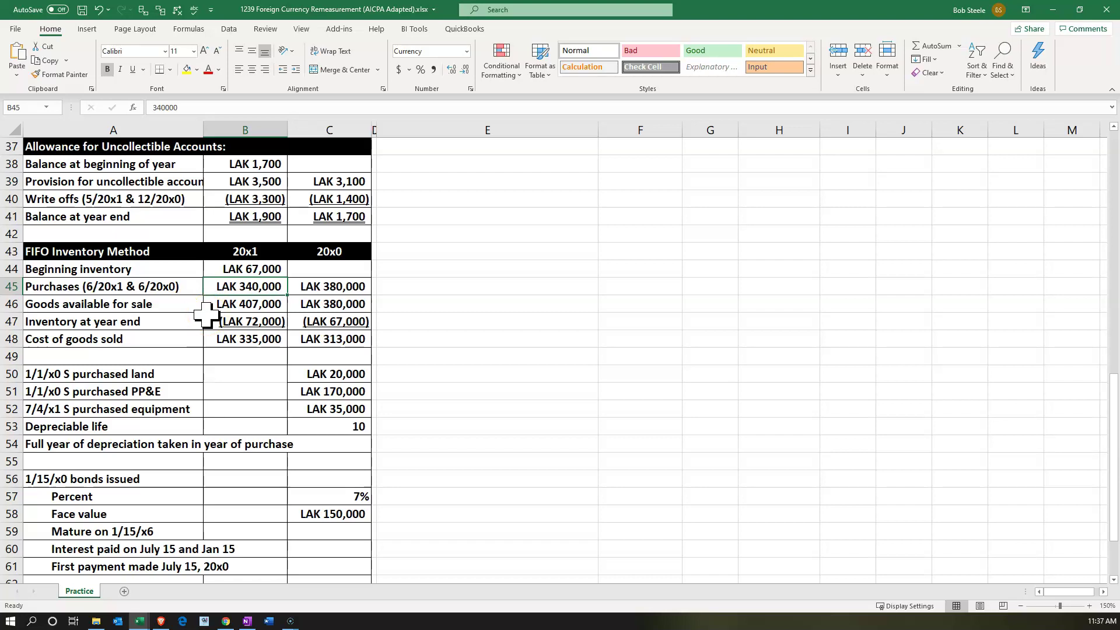
pyautogui.scroll(1, 206, 315)
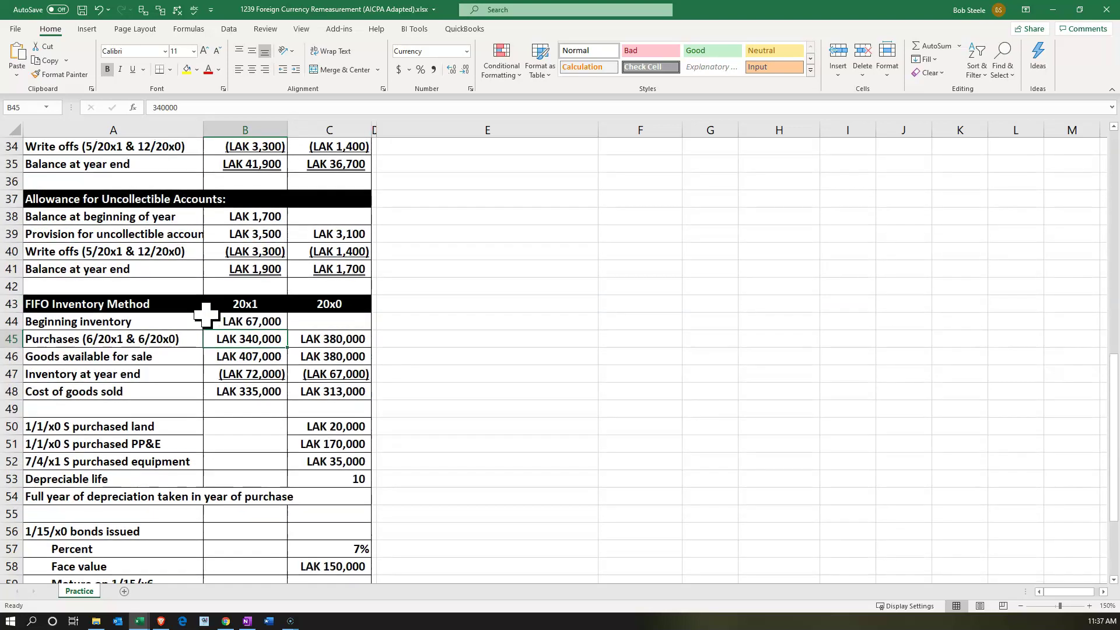
pyautogui.scroll(1, 206, 315)
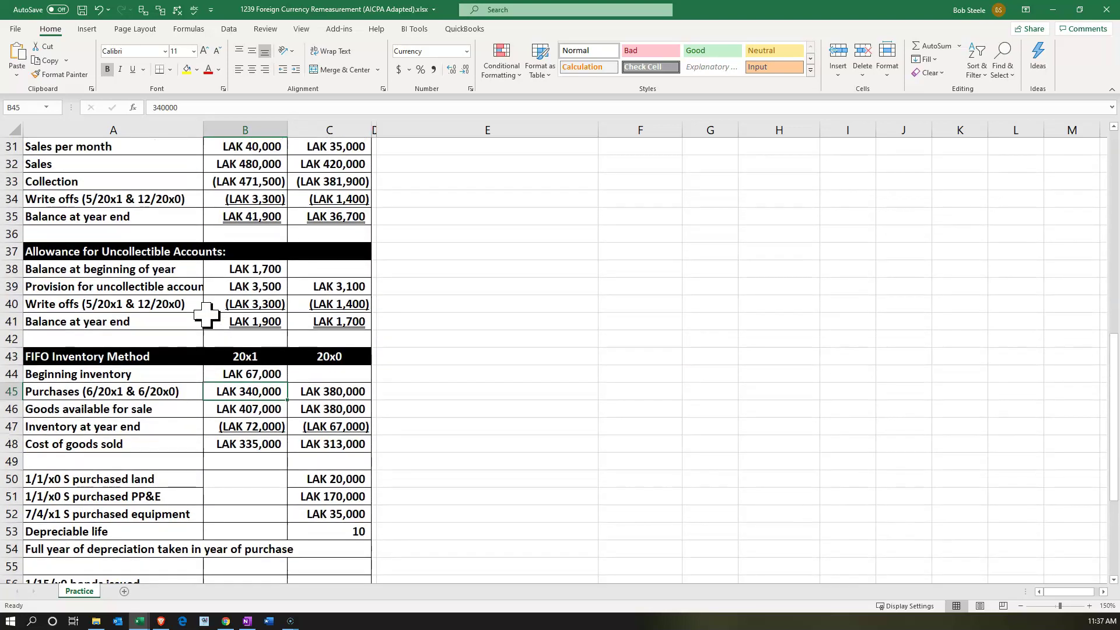
pyautogui.scroll(1, 206, 315)
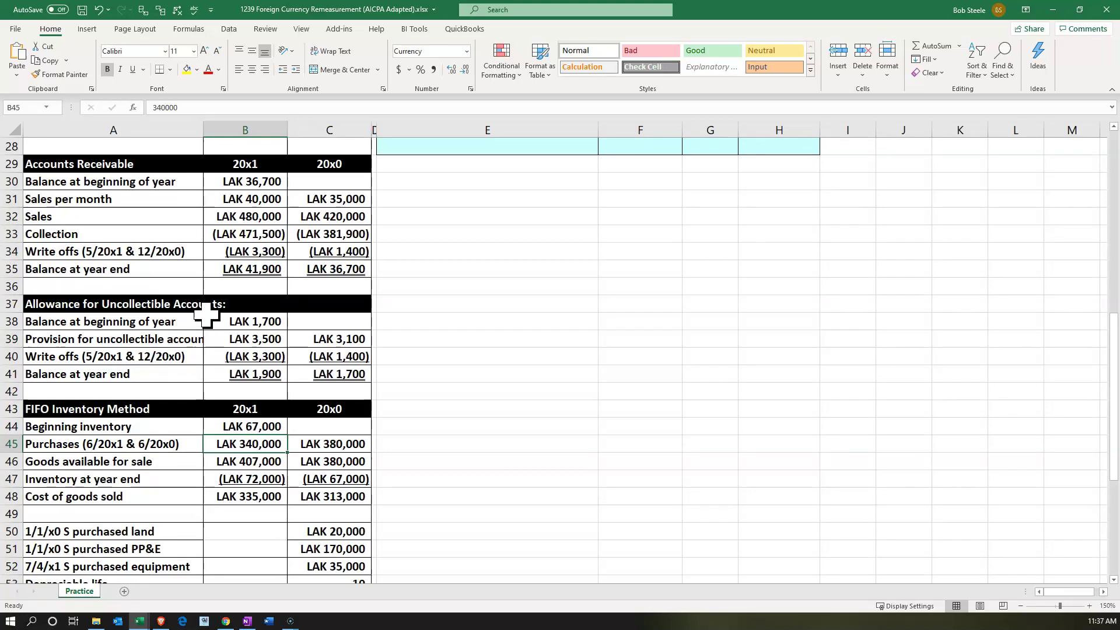
pyautogui.scroll(3, 206, 315)
pyautogui.click(239, 239)
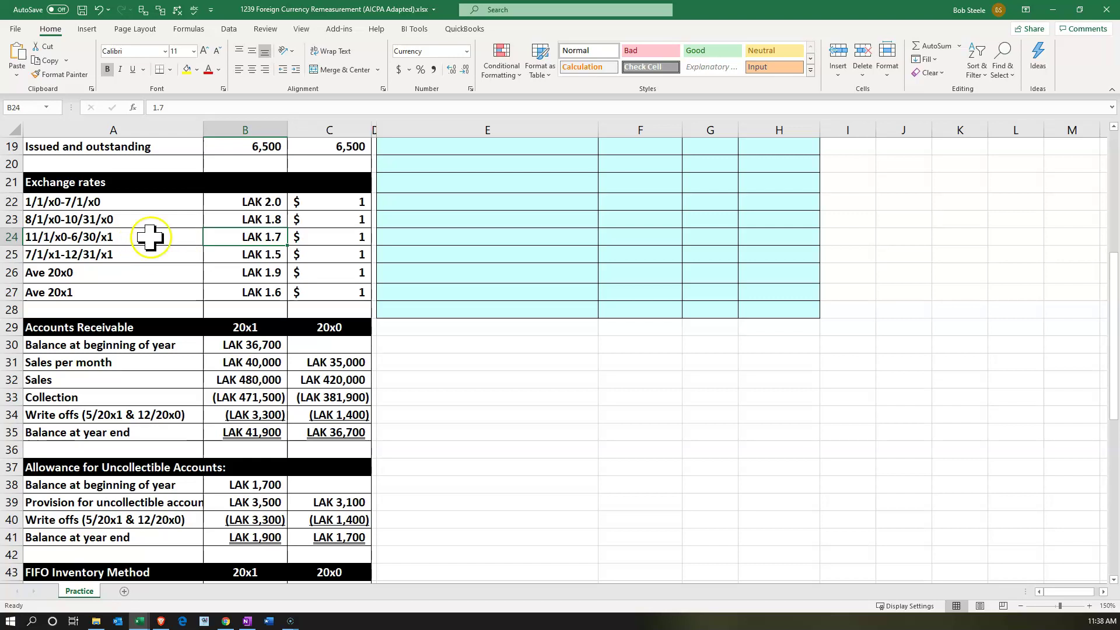
# - Link cell G10 to the 11/1/x0-6/30/x1 exchange rate in B24 as the 12/31/x1 inventories rate
pyautogui.scroll(5, 603, 261)
pyautogui.click(699, 249)
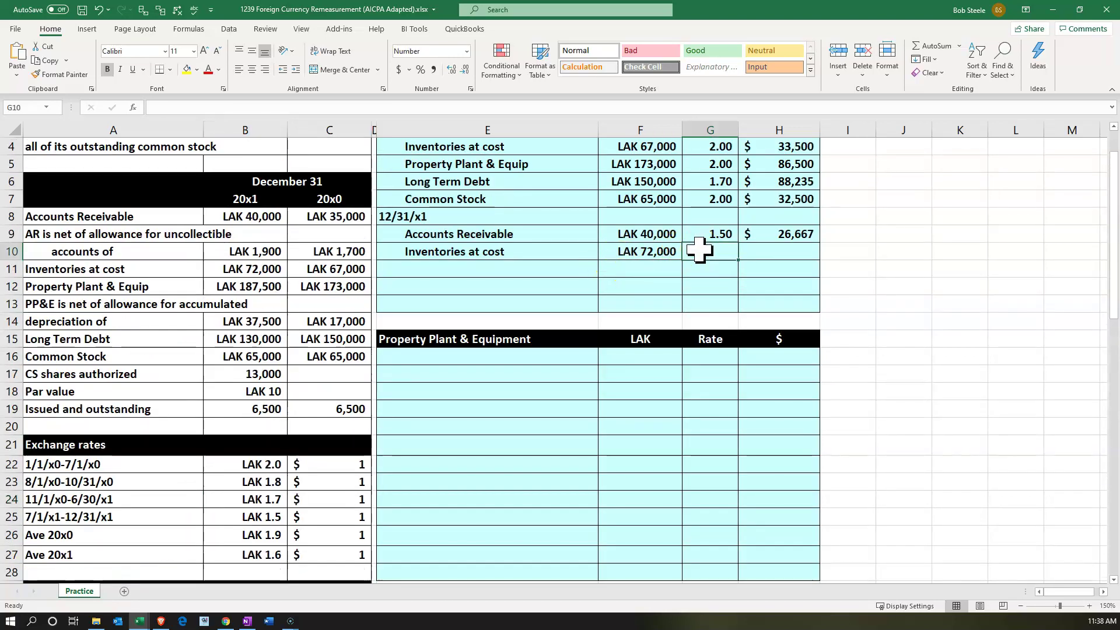
pyautogui.scroll(1, 700, 250)
pyautogui.write('=')
pyautogui.press('Down')
pyautogui.press('Down')
pyautogui.press('Down')
pyautogui.press('Down')
pyautogui.press('Down')
pyautogui.press('Down')
pyautogui.press('Down')
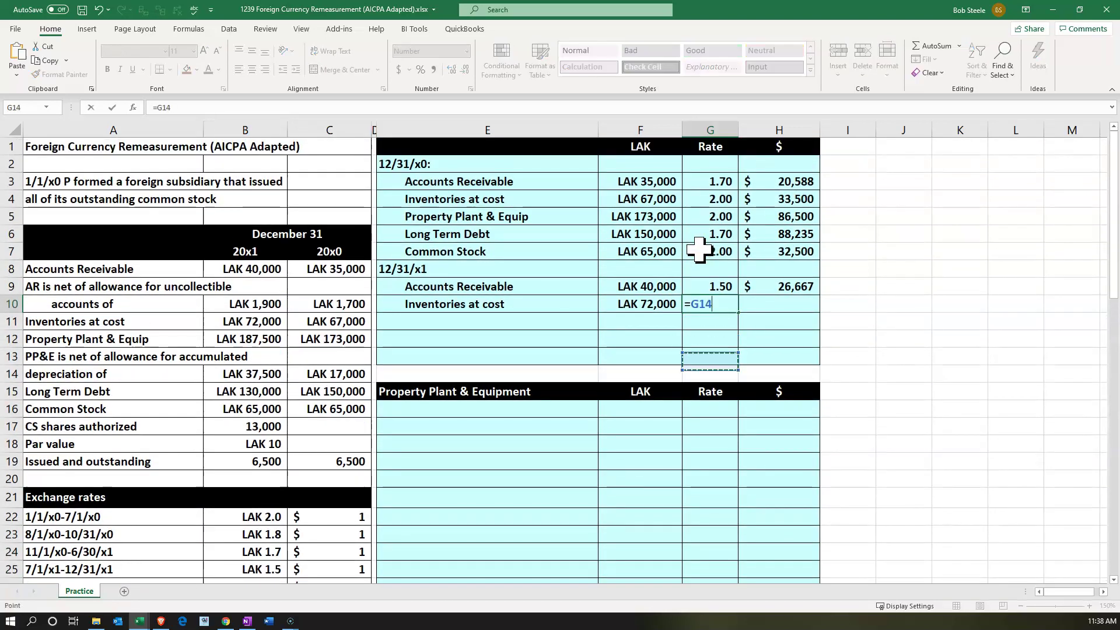
pyautogui.press('Down')
pyautogui.press('Down')
pyautogui.press('Down')
pyautogui.press('Down')
pyautogui.press('Down')
pyautogui.press('Down')
pyautogui.press('Down')
pyautogui.press('Left')
pyautogui.press('Left')
pyautogui.press('Left')
pyautogui.press('Left')
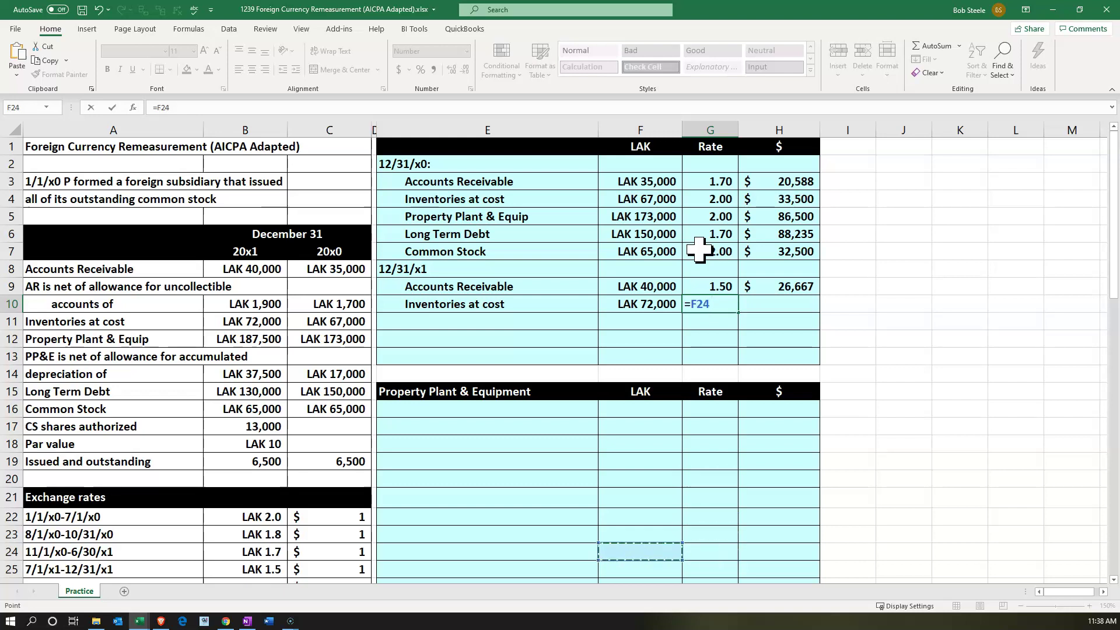
pyautogui.press('Tab')
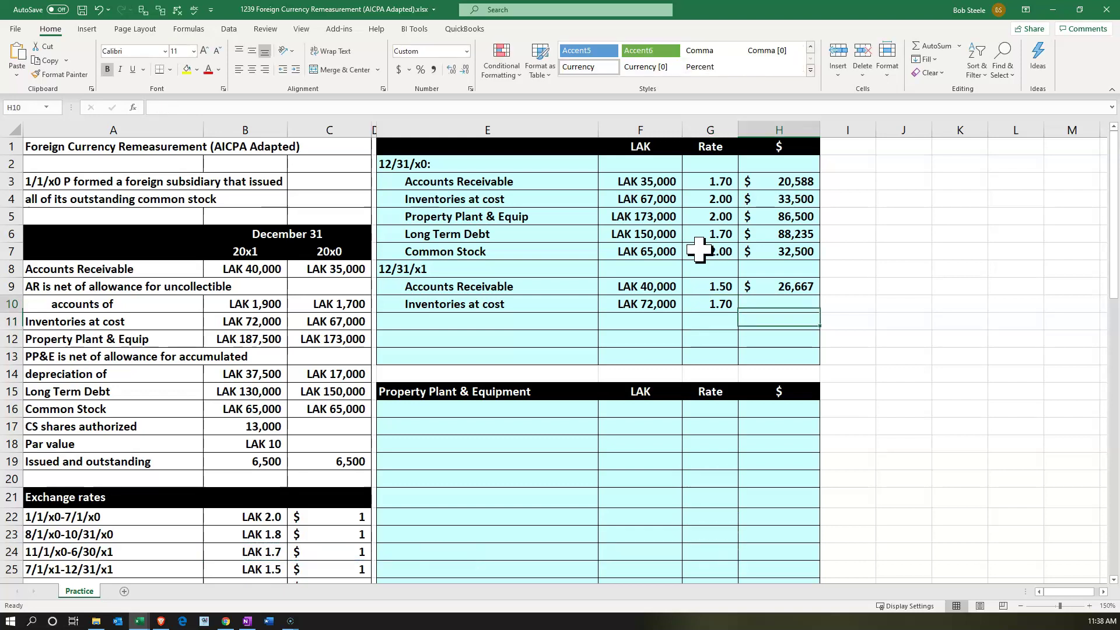
# - Calculate the 12/31/x1 inventories dollar amount in H10 with the formula =F10/G10
pyautogui.write('=')
pyautogui.press('Left')
pyautogui.press('Left')
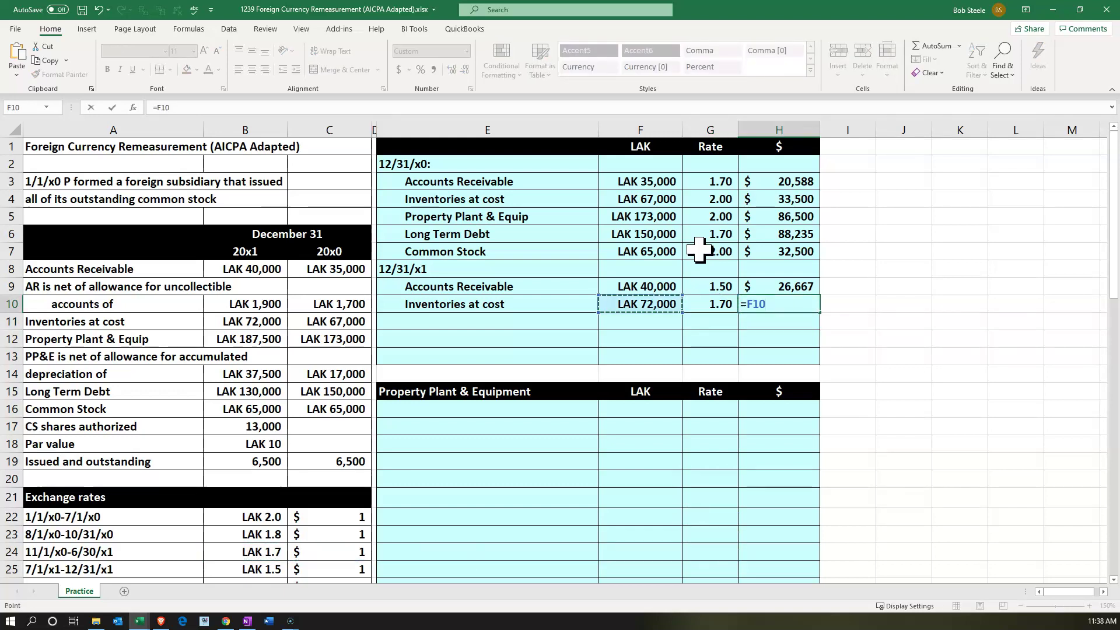
pyautogui.write('/')
pyautogui.press('Left')
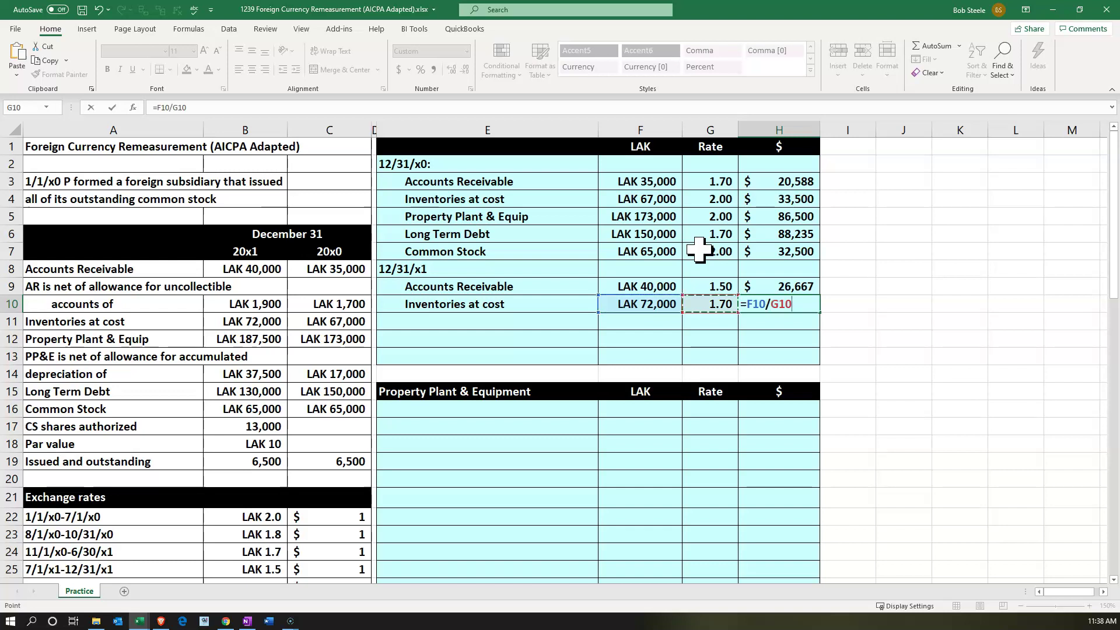
pyautogui.press('Return')
# - Link cell E11 to the Property Plant & Equip label in A12
pyautogui.press('Left')
pyautogui.press('Left')
pyautogui.press('Left')
pyautogui.write('=')
pyautogui.press('Left')
pyautogui.press('Left')
pyautogui.press('Left')
pyautogui.press('Left')
pyautogui.press('Down')
pyautogui.press('Down')
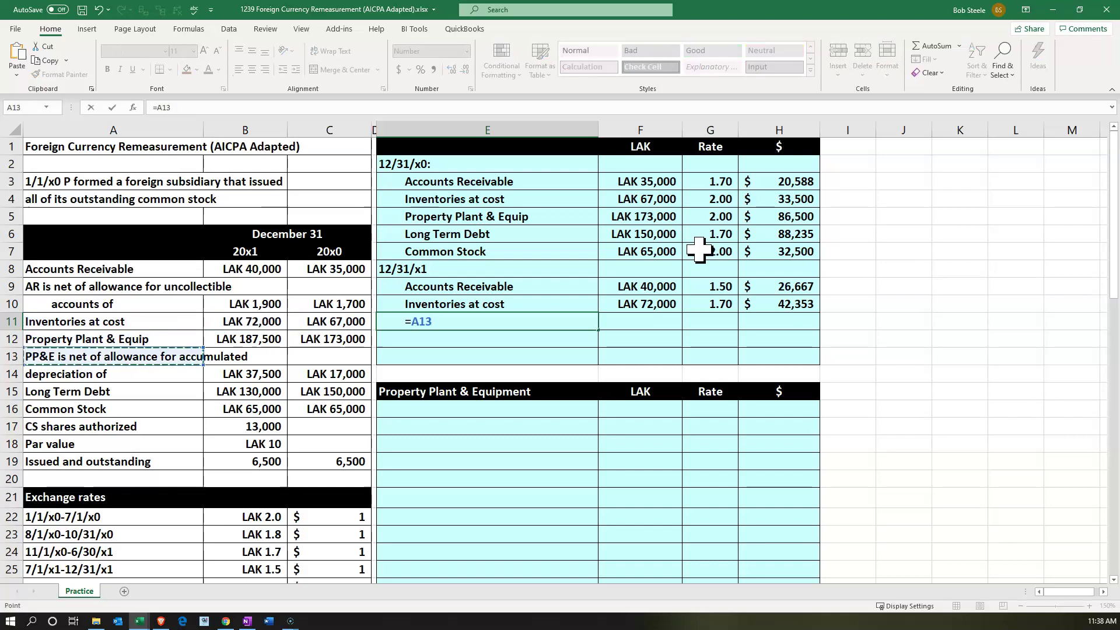
pyautogui.press('Up')
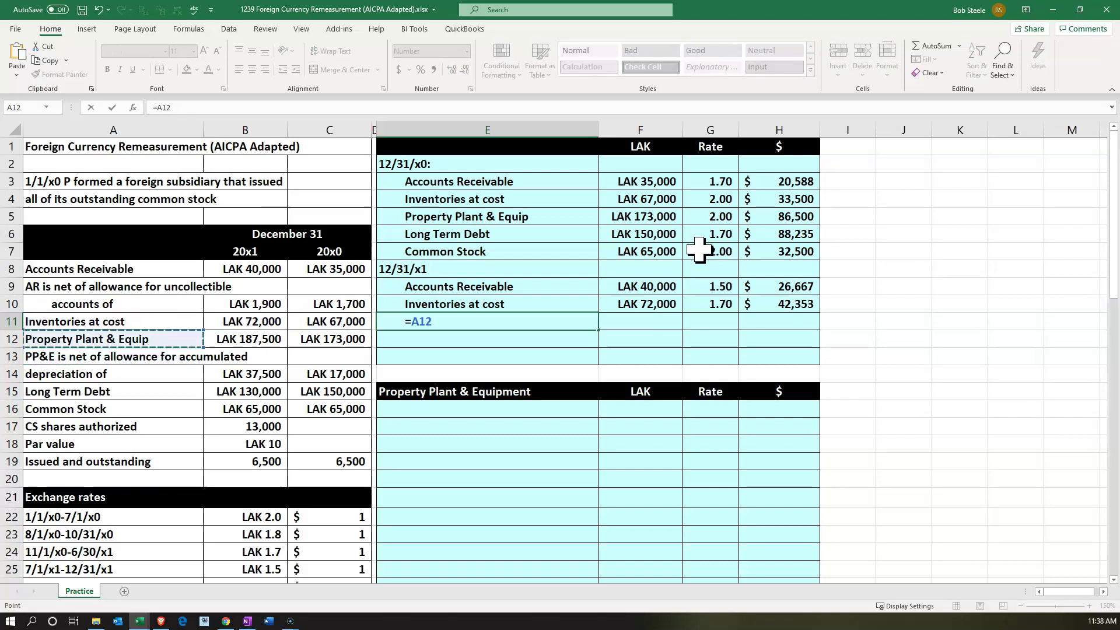
pyautogui.press('Tab')
# - Link cell F11 to the 20x1 Property Plant & Equip balance in B12
pyautogui.write('=')
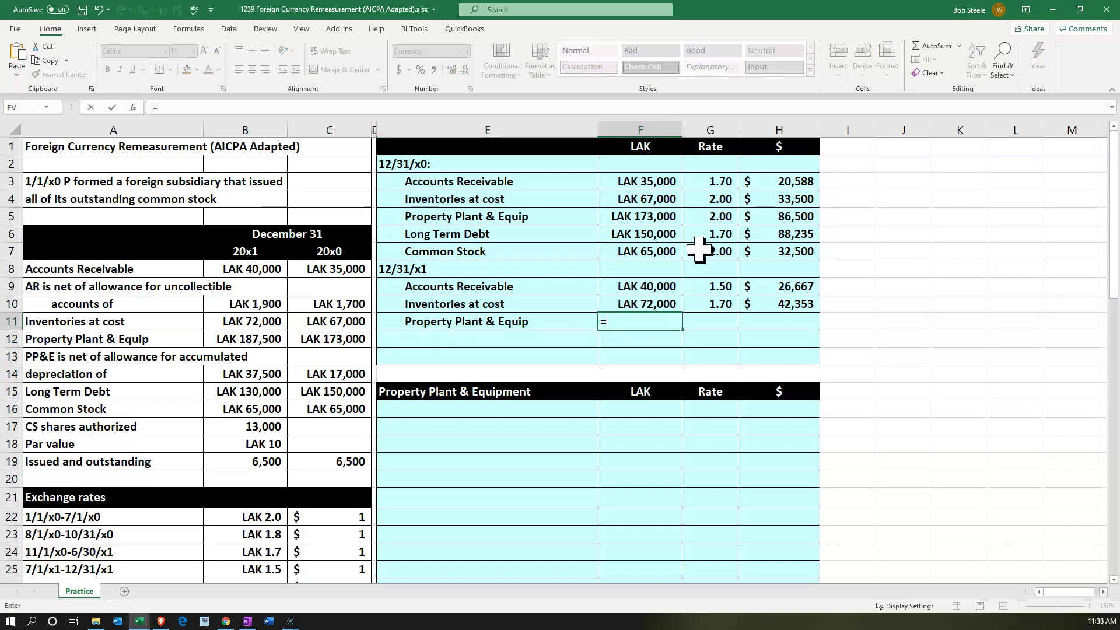
pyautogui.press('Left')
pyautogui.press('Left')
pyautogui.press('Left')
pyautogui.press('Left')
pyautogui.press('Down')
pyautogui.press('Return')
pyautogui.press('Right')
pyautogui.press('Up')
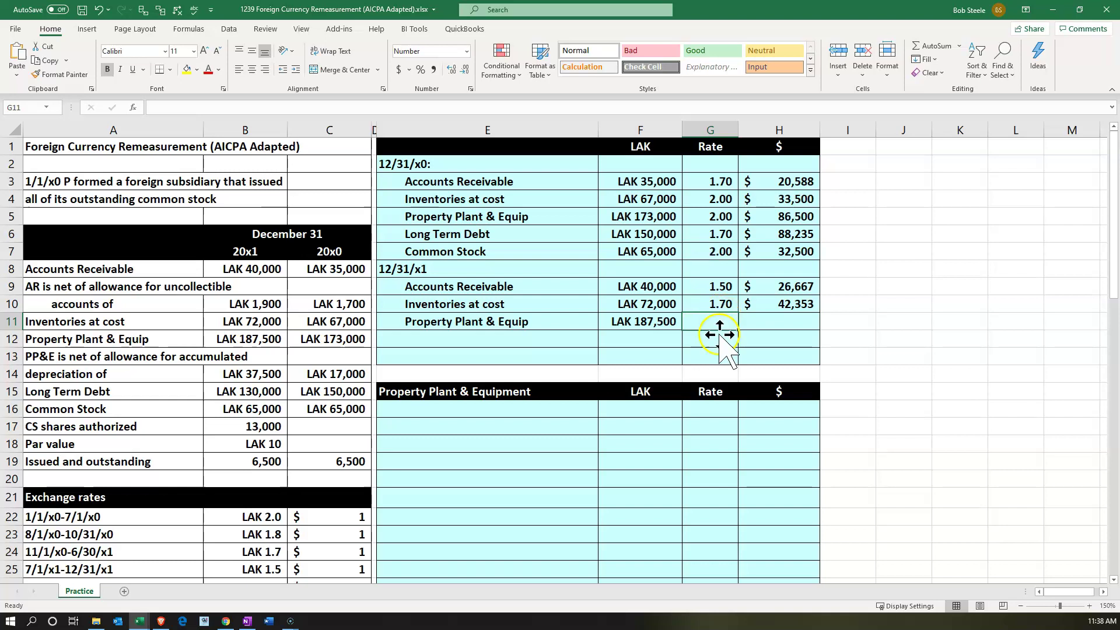
# - Link cell E12 to the Long Term Debt label in A15
pyautogui.click(670, 425)
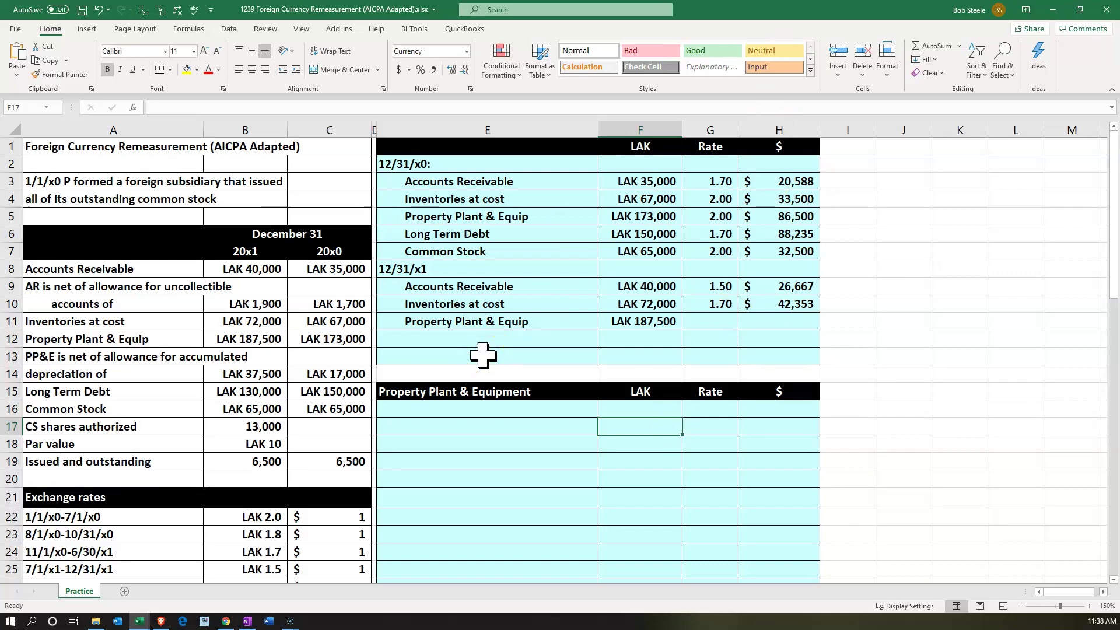
pyautogui.click(464, 343)
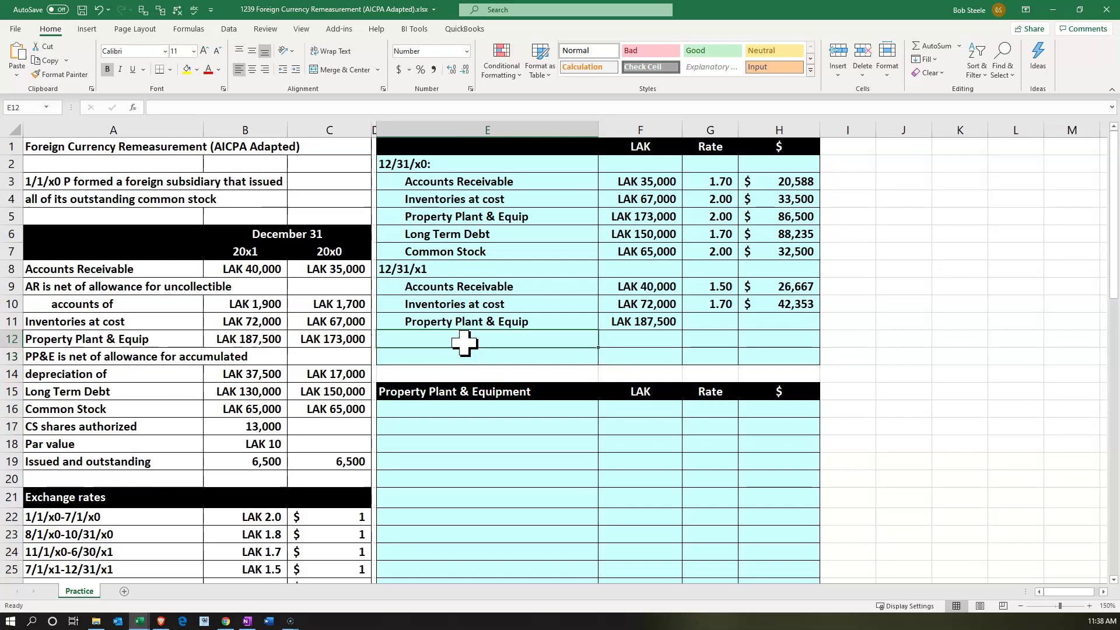
pyautogui.write('=')
pyautogui.press('Left')
pyautogui.press('Left')
pyautogui.press('Left')
pyautogui.press('Left')
pyautogui.press('Down')
pyautogui.press('Down')
pyautogui.press('Down')
pyautogui.press('Tab')
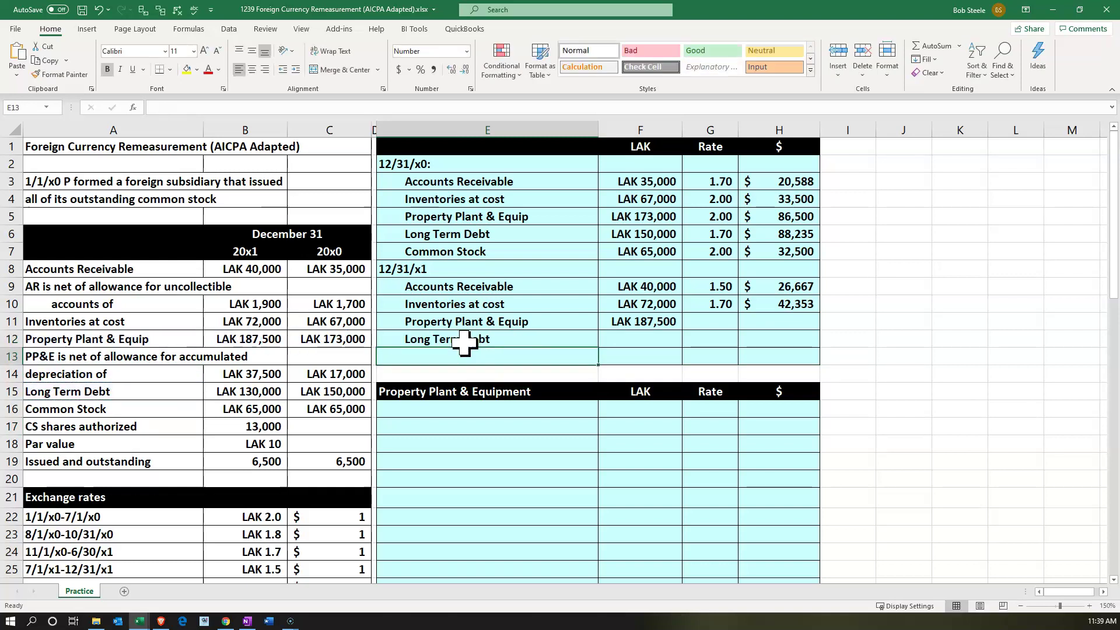
# - Link cell F12 to the 20x1 Long Term Debt balance in B15
pyautogui.write('=')
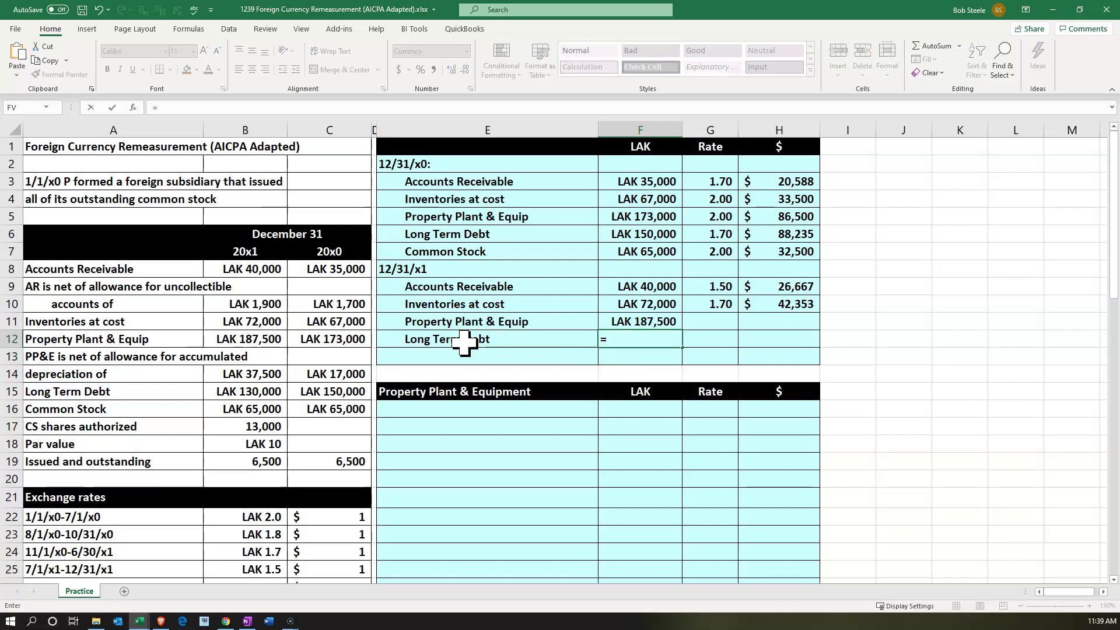
pyautogui.press('Left')
pyautogui.press('Left')
pyautogui.press('Left')
pyautogui.press('Left')
pyautogui.press('Down')
pyautogui.press('Down')
pyautogui.press('Down')
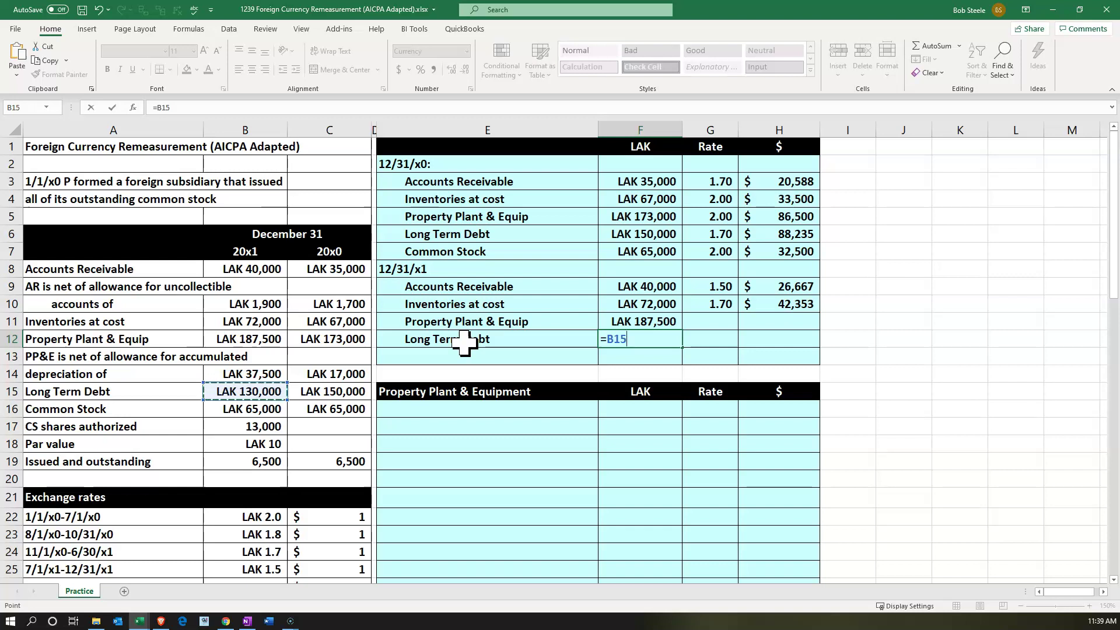
pyautogui.press('Return')
# - Link cell G12 to the 7/1/x1-12/31/x1 exchange rate in B25 as the 12/31/x1 long-term debt rate
pyautogui.click(423, 424)
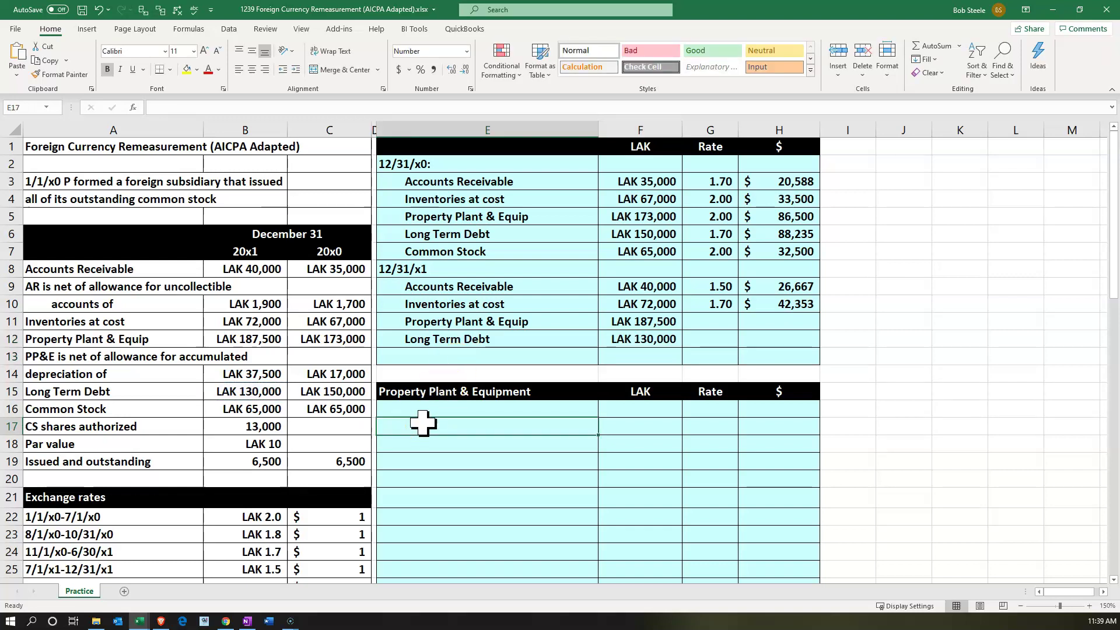
pyautogui.scroll(-3, 423, 425)
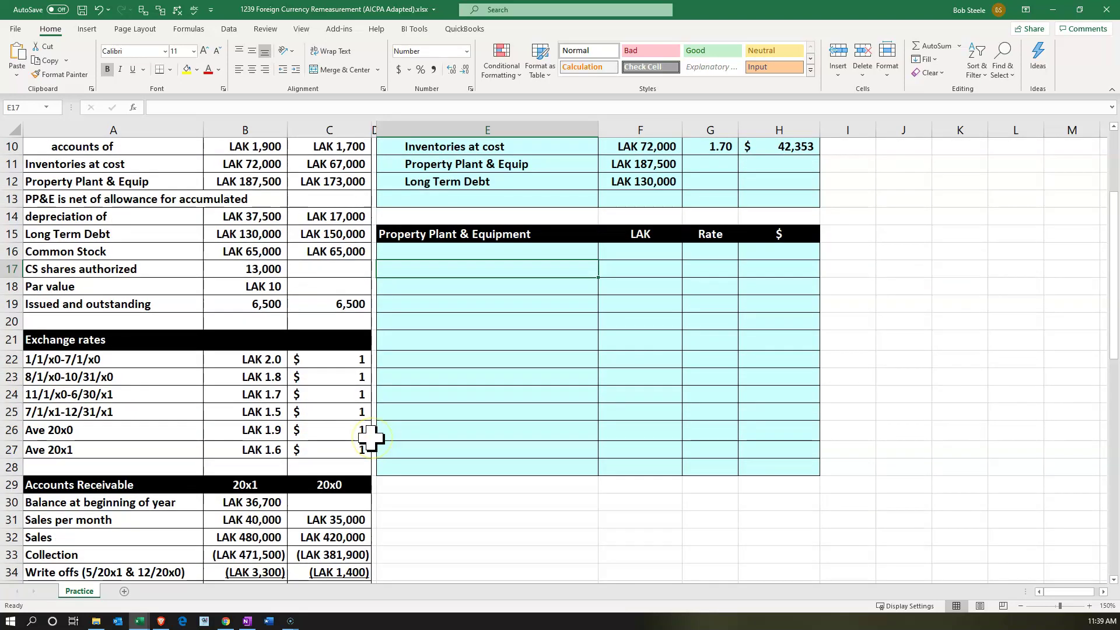
pyautogui.click(260, 412)
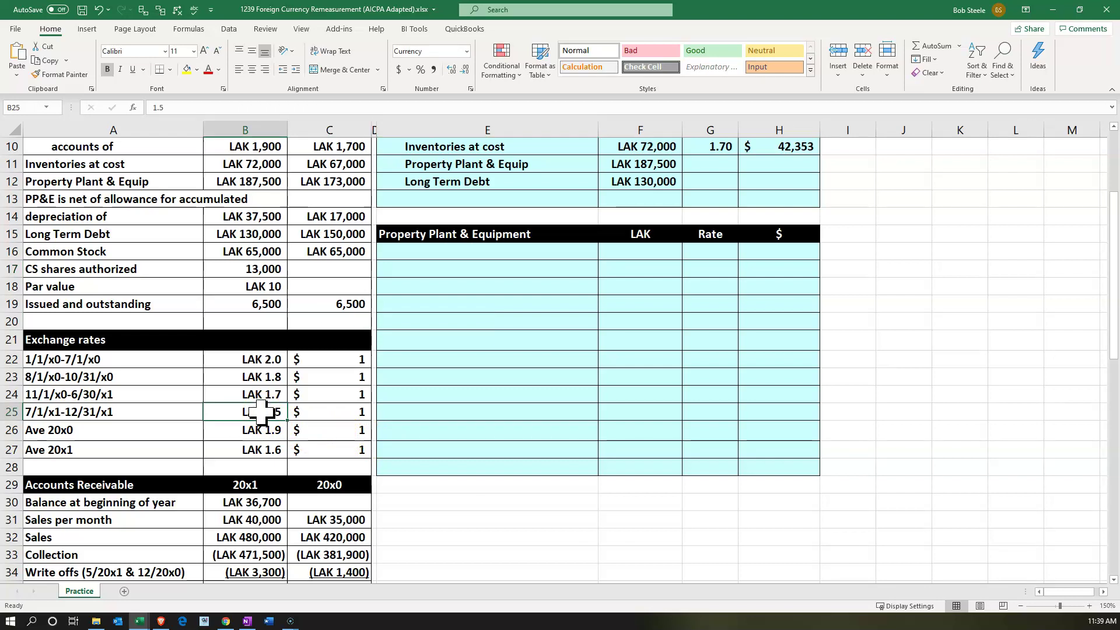
pyautogui.click(240, 411)
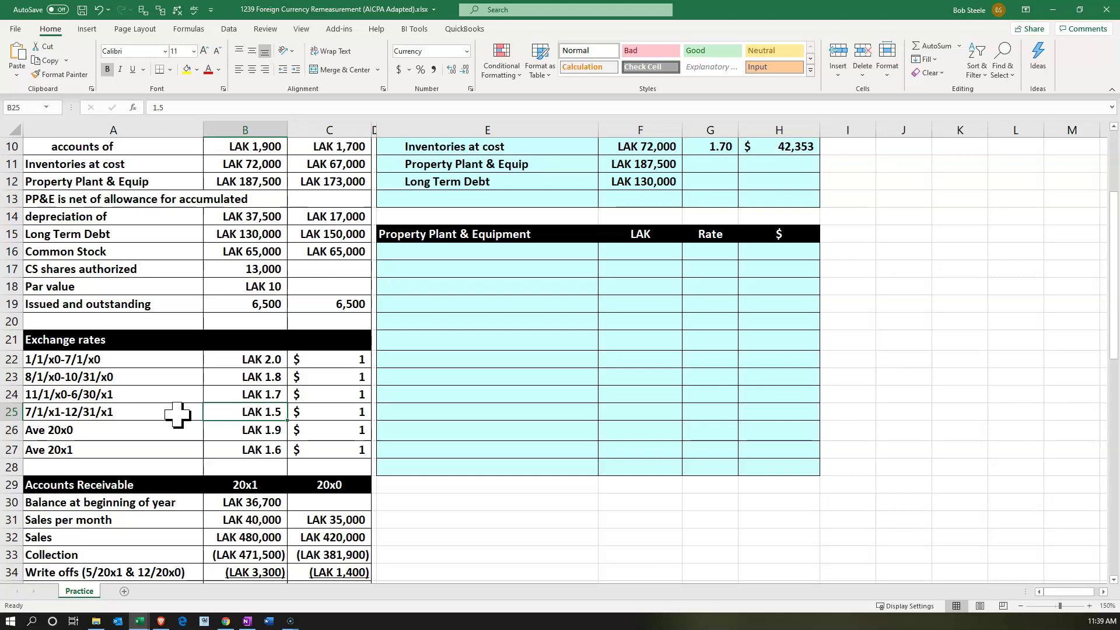
pyautogui.scroll(2, 505, 383)
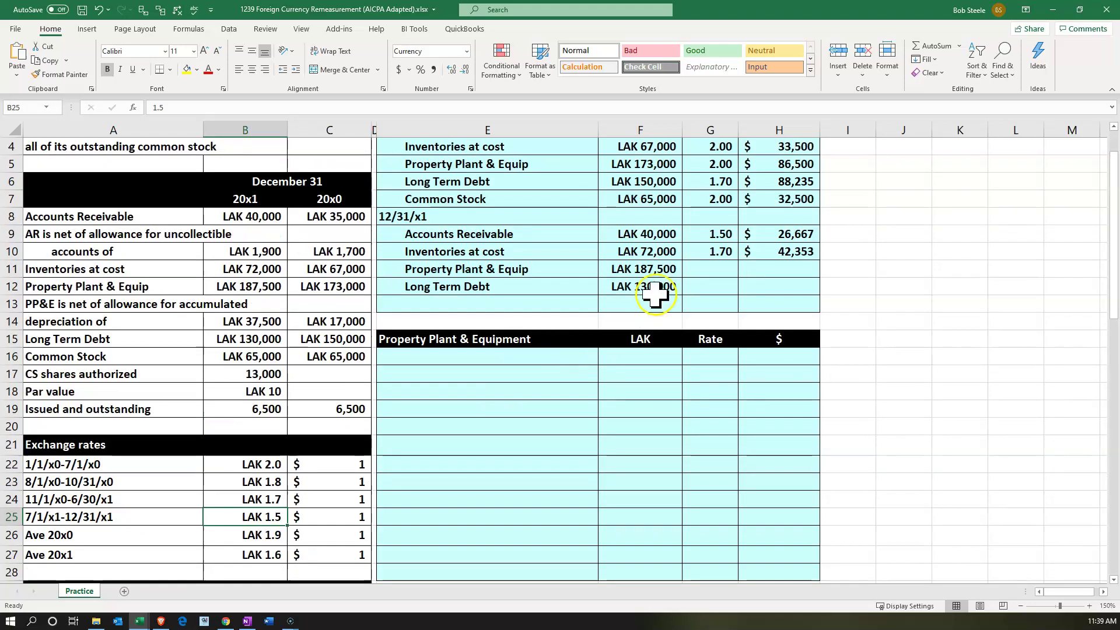
pyautogui.click(703, 286)
pyautogui.write('=')
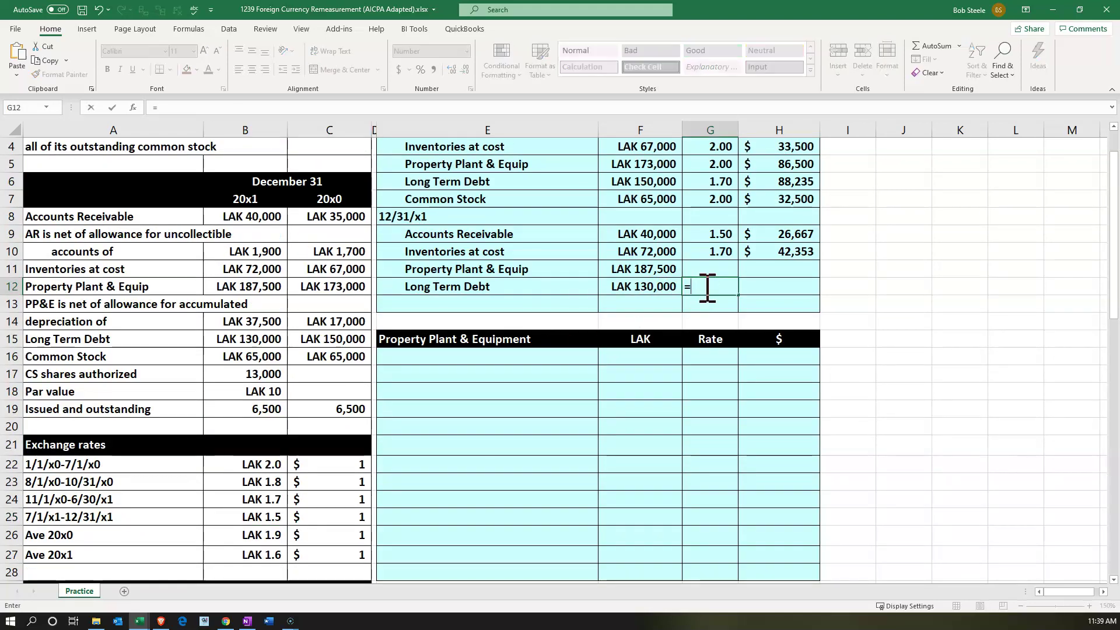
pyautogui.press('Down')
pyautogui.press('Down')
pyautogui.press('Down')
pyautogui.press('Down')
pyautogui.press('Down')
pyautogui.press('Down')
pyautogui.press('Down')
pyautogui.press('Down')
pyautogui.press('Down')
pyautogui.press('Down')
pyautogui.press('Down')
pyautogui.press('Left')
pyautogui.press('Left')
pyautogui.press('Left')
pyautogui.press('Left')
pyautogui.press('Left')
pyautogui.press('Down')
pyautogui.press('Down')
pyautogui.press('Tab')
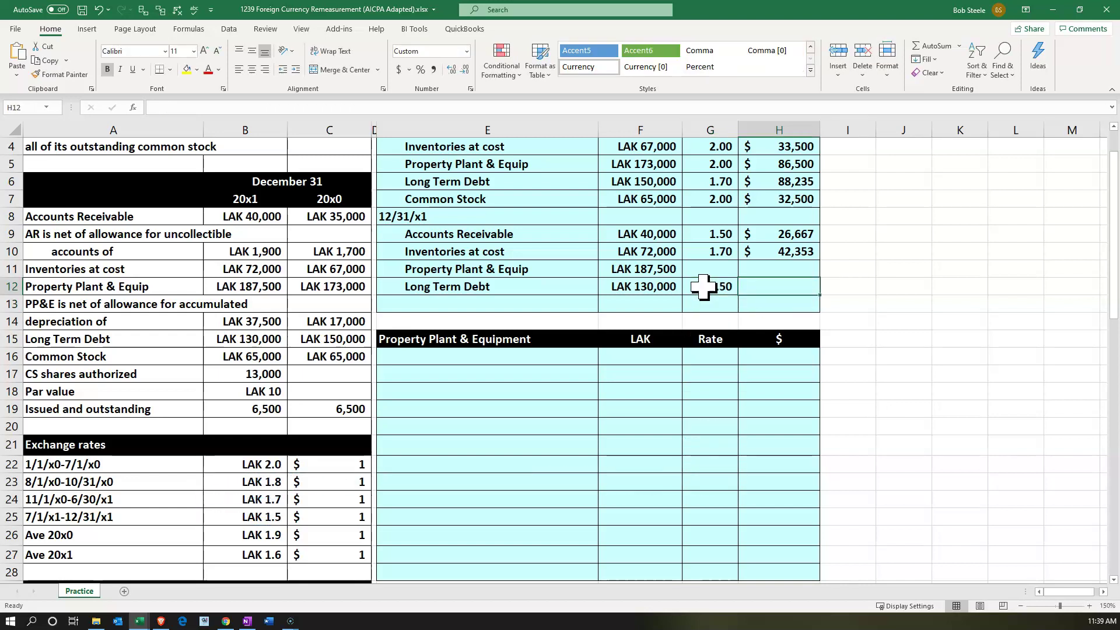
# - Calculate the 12/31/x1 long-term debt dollar amount in H12 with the formula =F12/G12
pyautogui.write('=')
pyautogui.press('Left')
pyautogui.press('Left')
pyautogui.write('/')
pyautogui.press('Left')
pyautogui.press('Return')
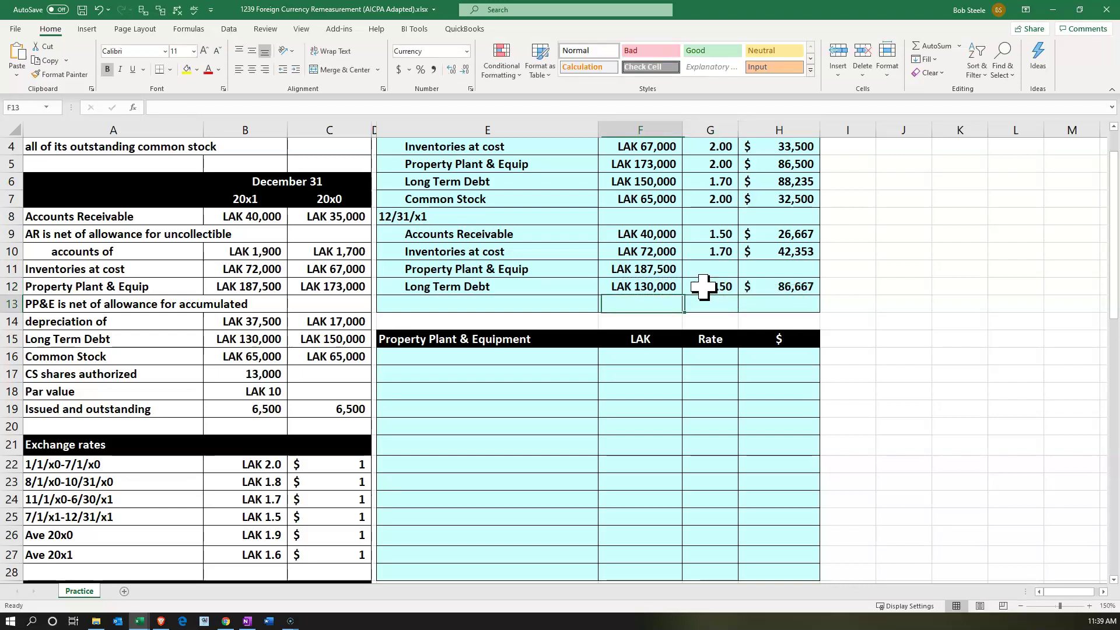
# - Link cell E13 to the Common Stock label in A16
pyautogui.write('=')
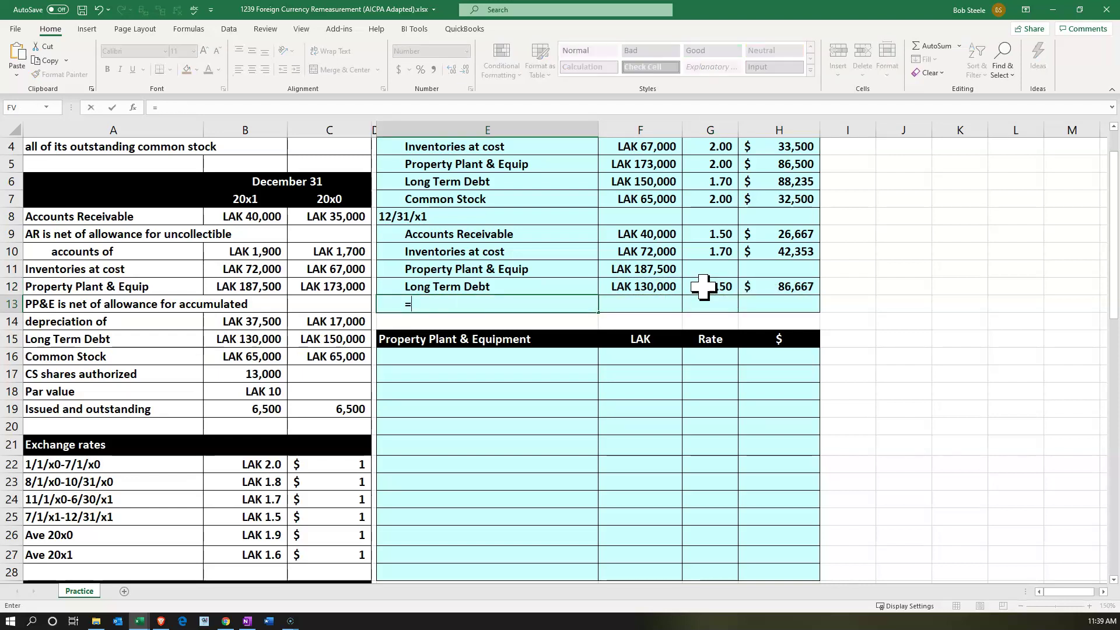
pyautogui.press('Left')
pyautogui.press('Left')
pyautogui.press('Left')
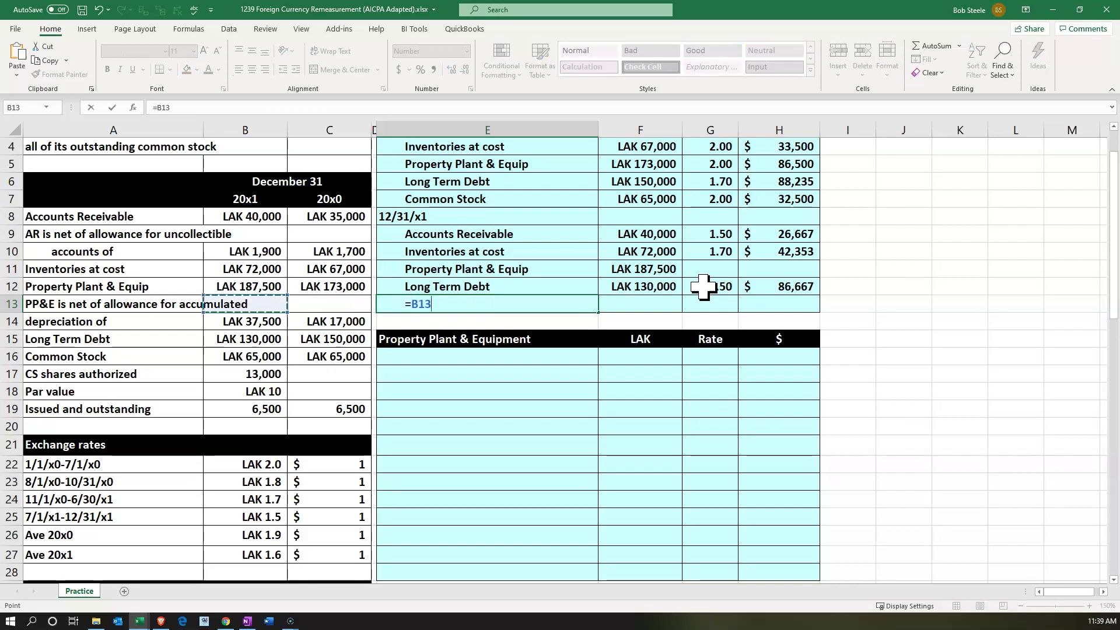
pyautogui.press('Down')
pyautogui.press('Down')
pyautogui.press('Left')
pyautogui.press('Down')
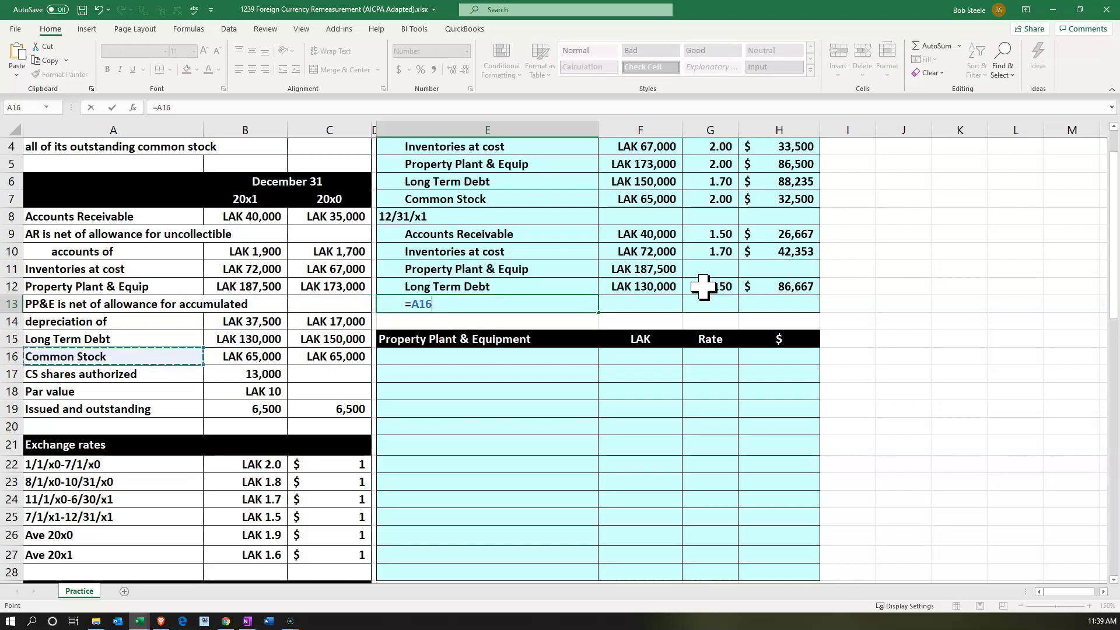
pyautogui.press('Return')
# - Link cell F13 to the Common Stock balance in C16
pyautogui.press('Right')
pyautogui.press('Up')
pyautogui.write('=')
pyautogui.press('Left')
pyautogui.press('Left')
pyautogui.press('Left')
pyautogui.press('Down')
pyautogui.press('Down')
pyautogui.press('Down')
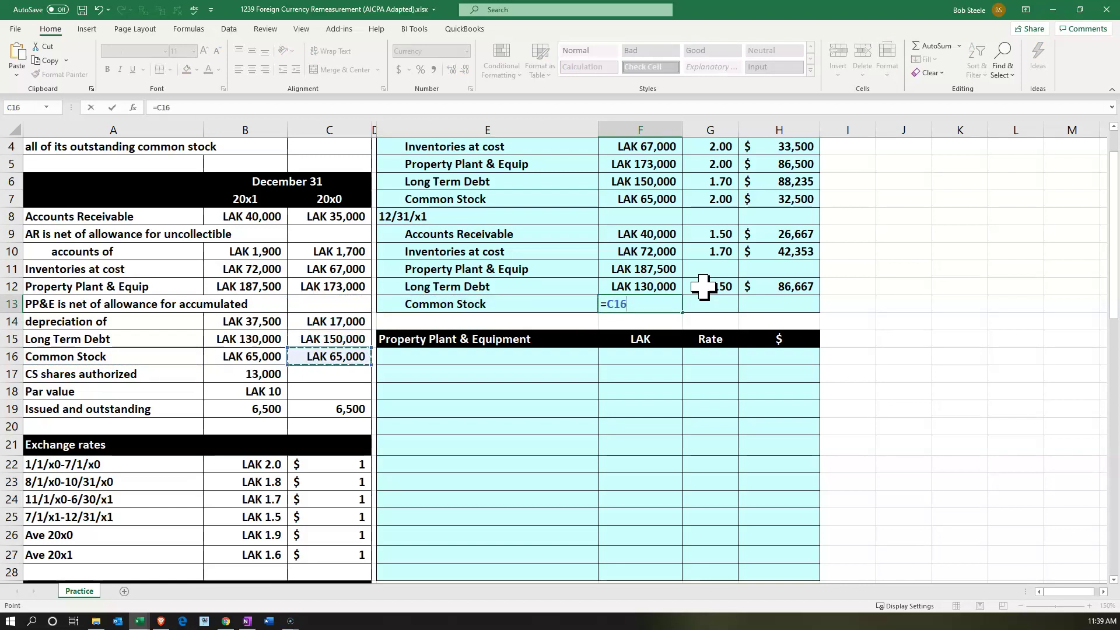
pyautogui.press('Return')
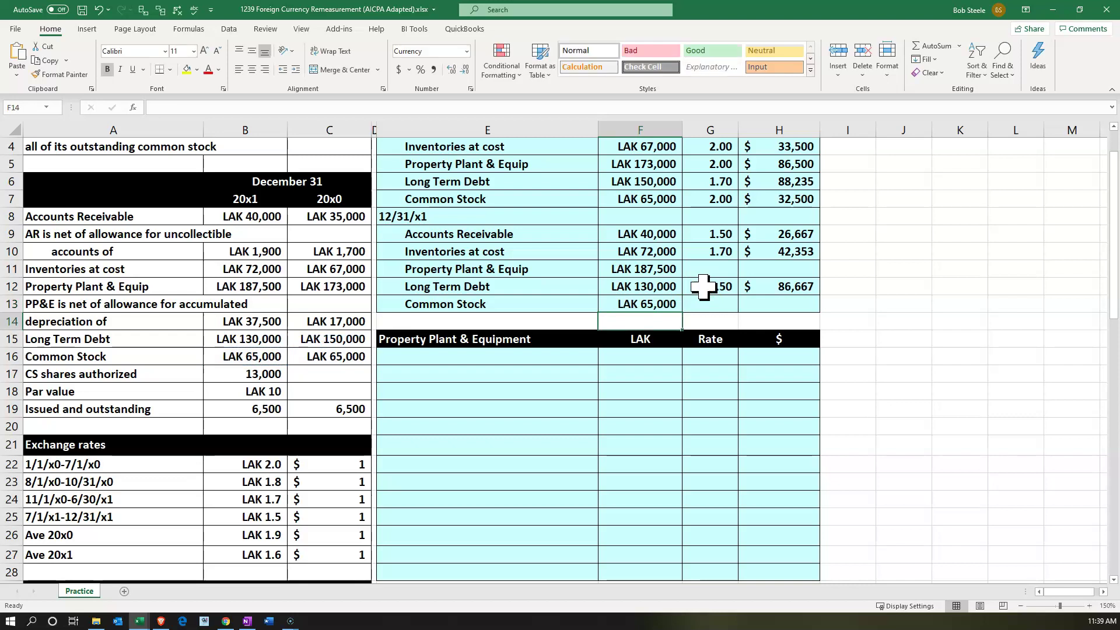
# - Link cell G13 to the 1/1/x0-7/1/x0 exchange rate in B22 as the common stock rate
pyautogui.press('Up')
pyautogui.press('Right')
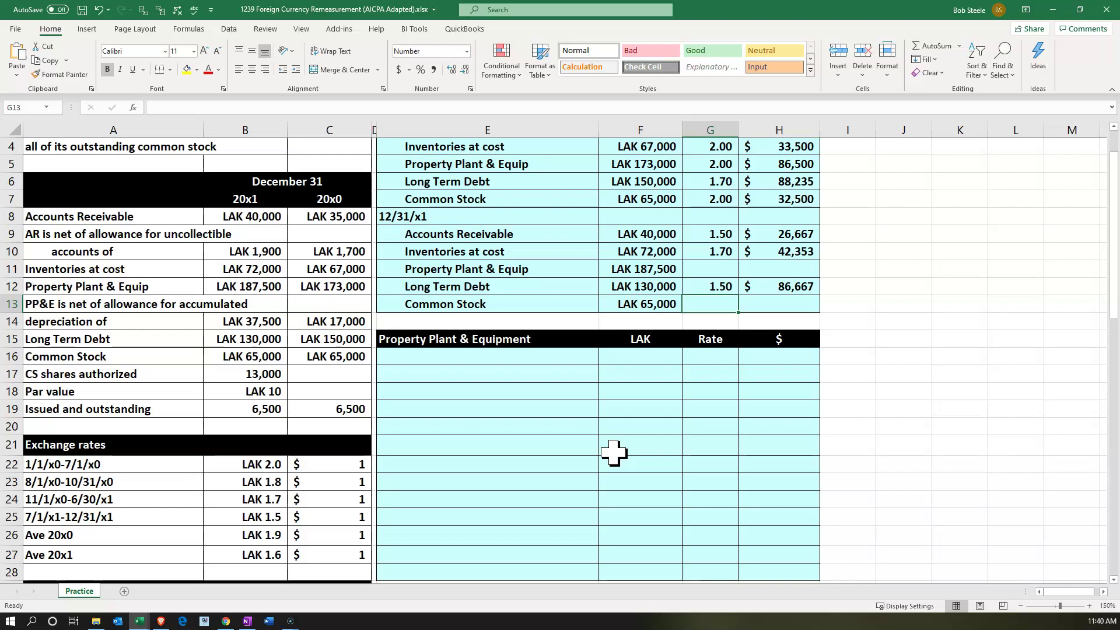
pyautogui.write('=')
pyautogui.press('Left')
pyautogui.press('Left')
pyautogui.press('Left')
pyautogui.press('Left')
pyautogui.press('Down')
pyautogui.press('Down')
pyautogui.press('Down')
pyautogui.press('Down')
pyautogui.press('Down')
pyautogui.press('Down')
pyautogui.press('Down')
pyautogui.press('Down')
pyautogui.press('Down')
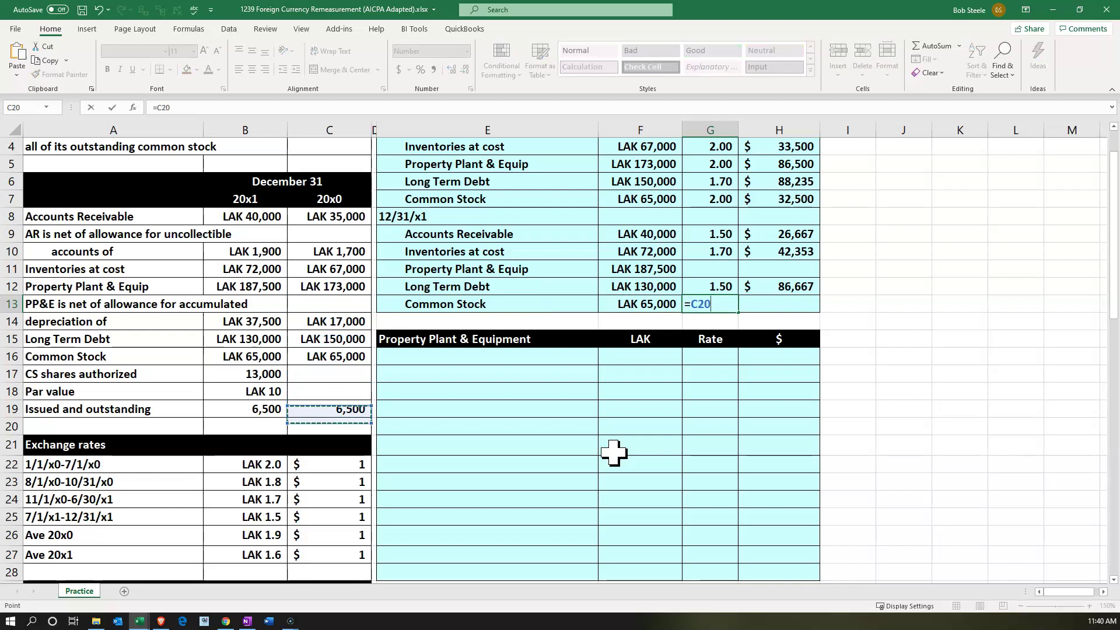
pyautogui.press('Left')
pyautogui.press('Return')
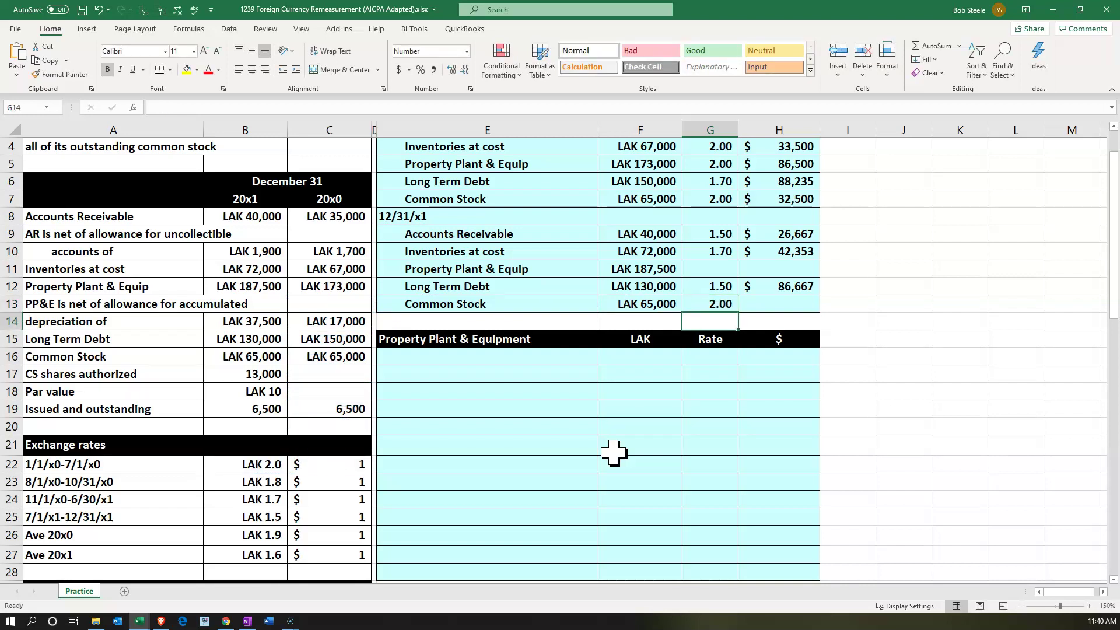
# - Calculate the 12/31/x1 common stock dollar amount in H13 with the formula =F13/G13
pyautogui.press('Up')
pyautogui.press('Right')
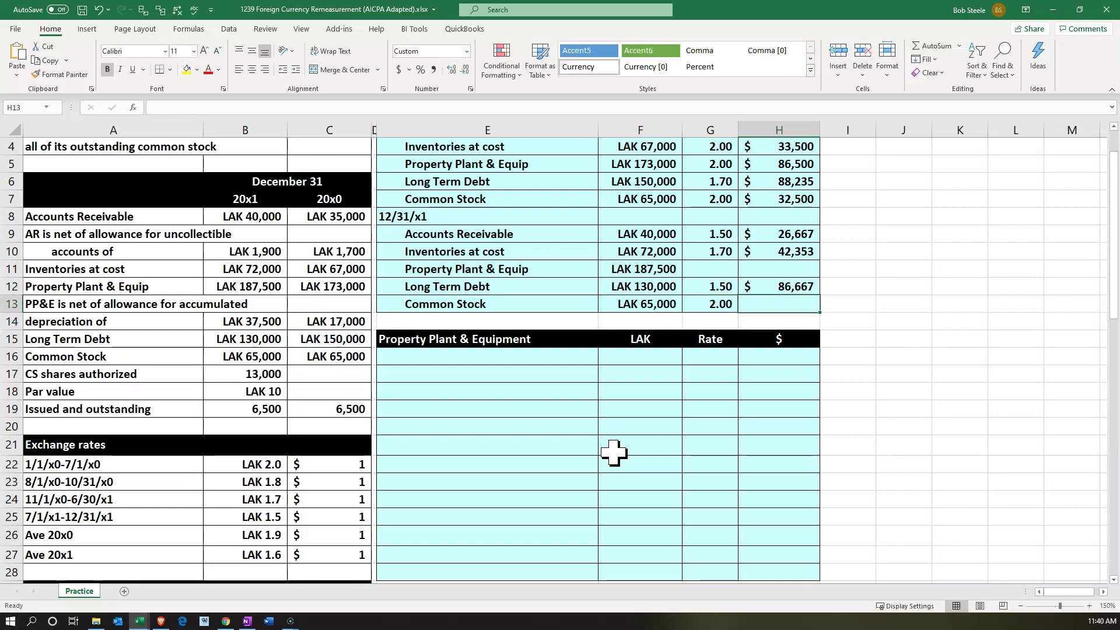
pyautogui.write('=')
pyautogui.press('Left')
pyautogui.press('Left')
pyautogui.write('/')
pyautogui.press('Left')
pyautogui.press('Return')
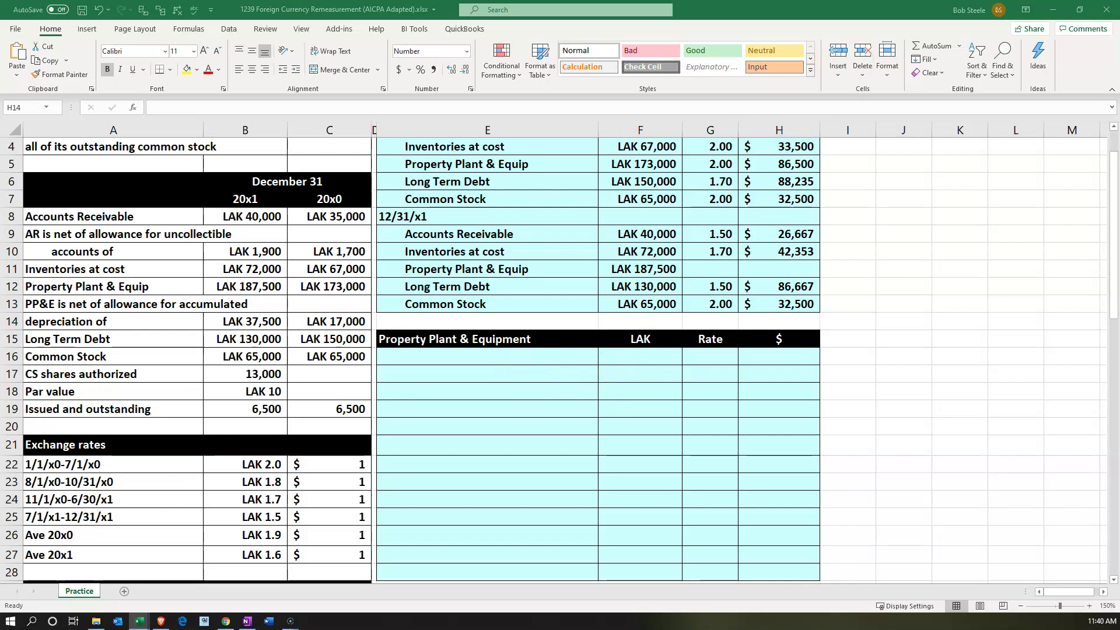
# - Enter the label "Land purchase on 1/1/x0" in E16 of the Property Plant & Equipment table
pyautogui.hotkey('ctrl', 'c')
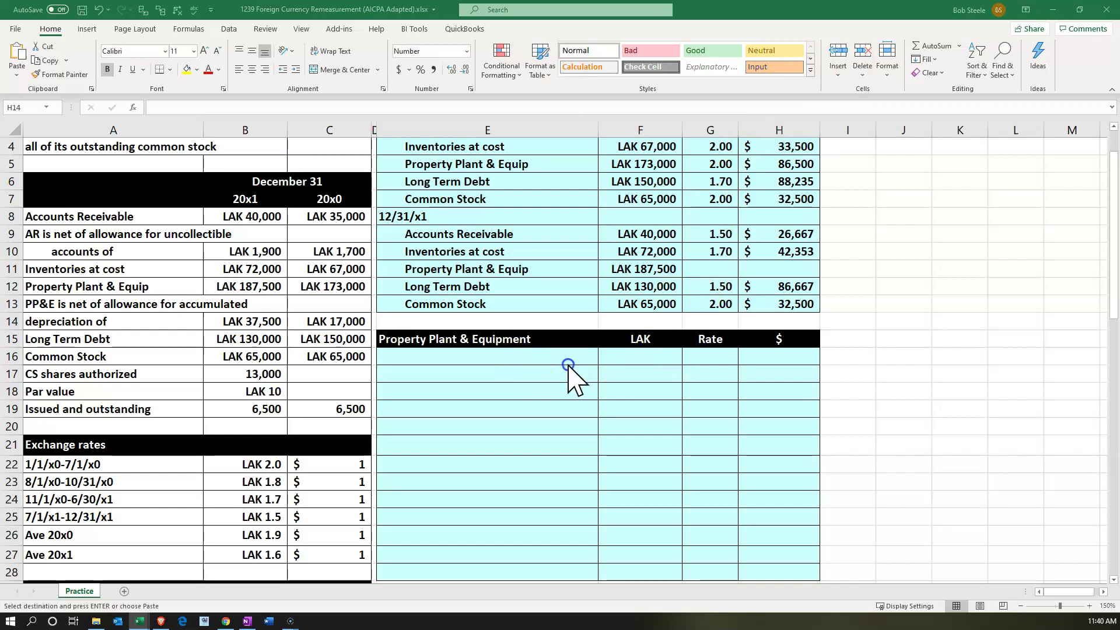
pyautogui.click(516, 357)
pyautogui.write('Land purchase on 1/1/x0')
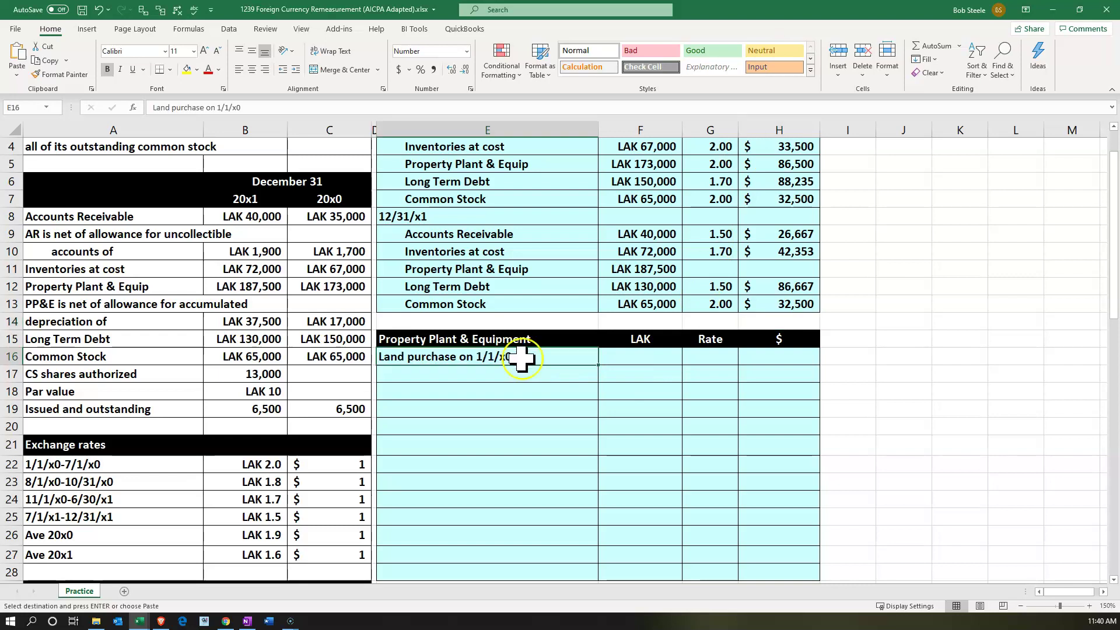
# - Link cell F16 to the LAK 20,000 land purchase amount in the source data further down the sheet
pyautogui.click(608, 355)
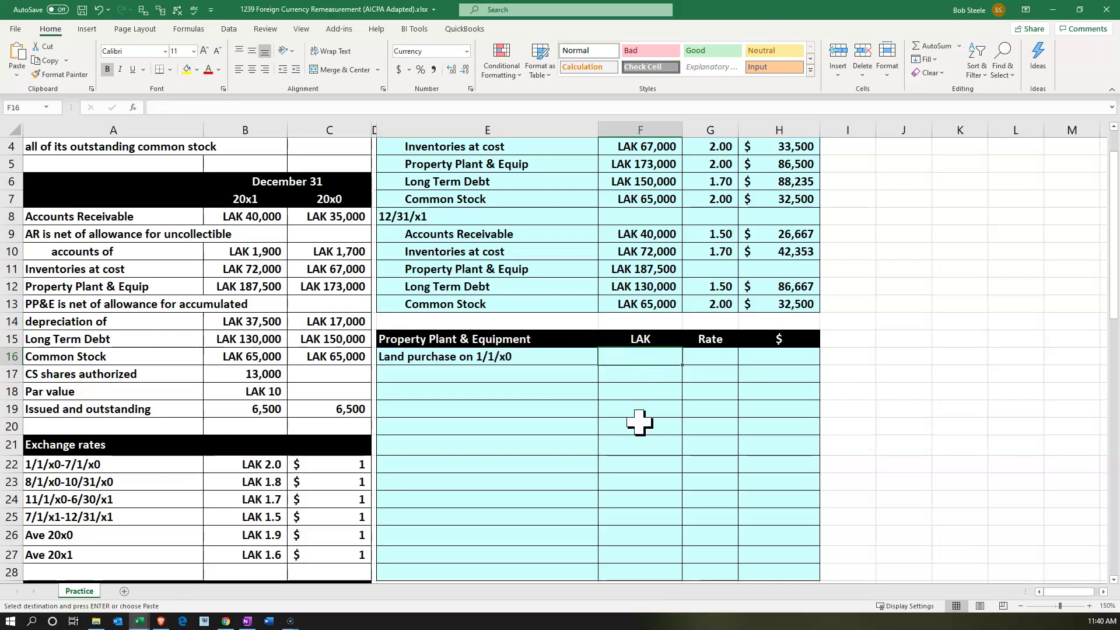
pyautogui.write('=')
pyautogui.press('Down')
pyautogui.press('Down')
pyautogui.press('Down')
pyautogui.press('Down')
pyautogui.press('Down')
pyautogui.press('Down')
pyautogui.press('Down')
pyautogui.press('Down')
pyautogui.press('Down')
pyautogui.press('Down')
pyautogui.press('Down')
pyautogui.press('Down')
pyautogui.press('Down')
pyautogui.press('Down')
pyautogui.press('Down')
pyautogui.press('Down')
pyautogui.press('Down')
pyautogui.press('Down')
pyautogui.press('Down')
pyautogui.press('Down')
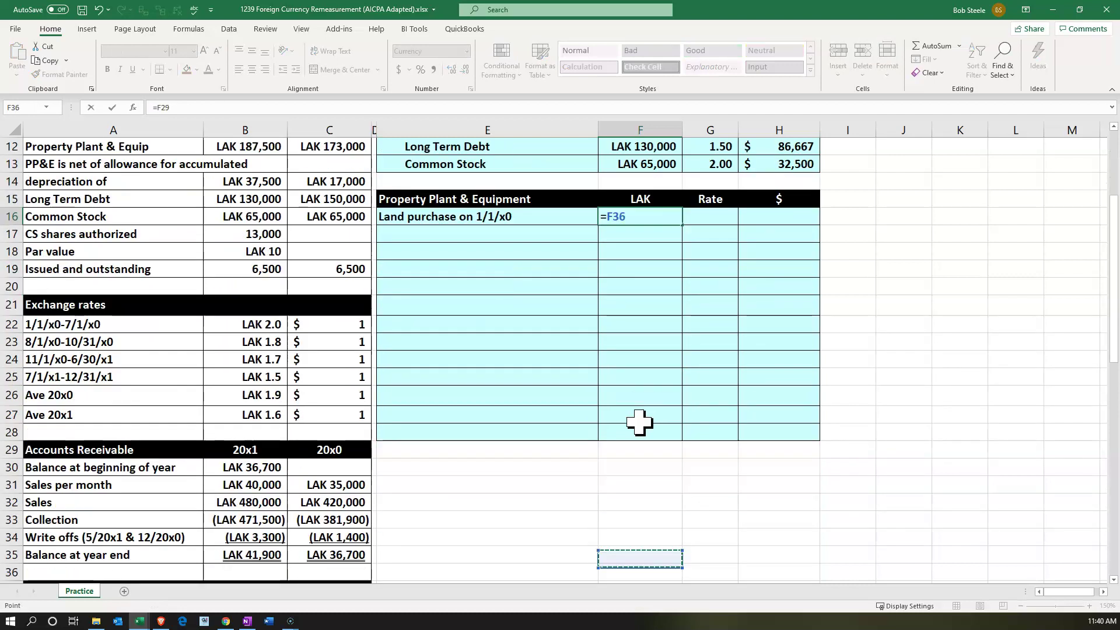
pyautogui.press('Down')
pyautogui.press('Down')
pyautogui.press('Down')
pyautogui.press('Down')
pyautogui.press('Left')
pyautogui.press('Down')
pyautogui.press('Down')
pyautogui.press('Down')
pyautogui.press('Down')
pyautogui.press('Down')
pyautogui.press('Down')
pyautogui.press('Down')
pyautogui.press('Down')
pyautogui.press('Down')
pyautogui.press('Down')
pyautogui.press('Down')
pyautogui.press('Down')
pyautogui.press('Down')
pyautogui.press('Left')
pyautogui.press('Up')
pyautogui.press('Up')
pyautogui.press('Up')
pyautogui.press('Left')
pyautogui.press('Return')
# - Link cell G16 to the 1/1/x0-7/1/x0 exchange rate in B22 as the land purchase rate
pyautogui.press('Up')
pyautogui.press('Up')
pyautogui.press('Up')
pyautogui.press('Up')
pyautogui.press('Down')
pyautogui.press('Down')
pyautogui.press('Down')
pyautogui.press('Right')
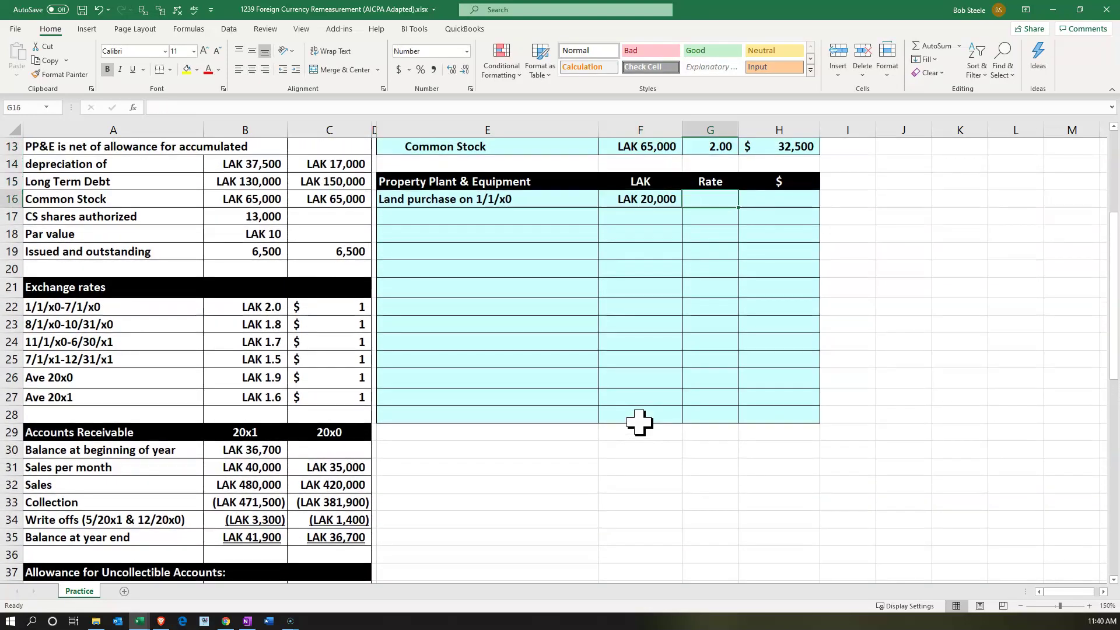
pyautogui.write('=')
pyautogui.press('Down')
pyautogui.press('Down')
pyautogui.press('Down')
pyautogui.press('Down')
pyautogui.press('Down')
pyautogui.press('Down')
pyautogui.press('Down')
pyautogui.press('Down')
pyautogui.press('Down')
pyautogui.press('Down')
pyautogui.press('Down')
pyautogui.press('Down')
pyautogui.press('Down')
pyautogui.press('Down')
pyautogui.press('Down')
pyautogui.press('Down')
pyautogui.press('Down')
pyautogui.press('Down')
pyautogui.press('Down')
pyautogui.press('Down')
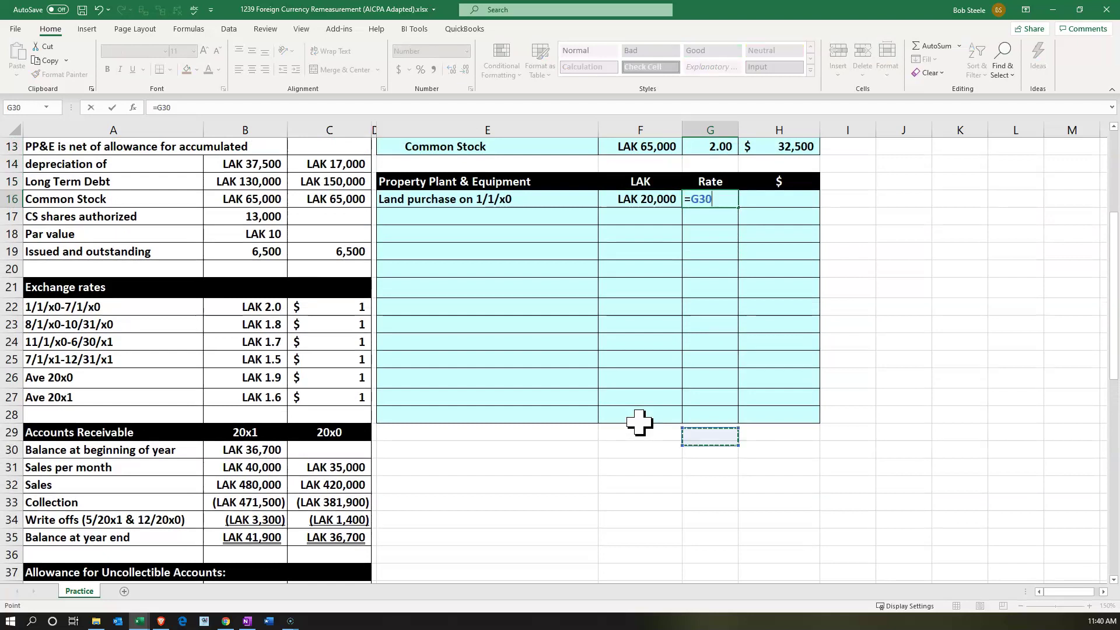
pyautogui.press('Left')
pyautogui.press('Left')
pyautogui.press('Left')
pyautogui.press('Down')
pyautogui.press('Up')
pyautogui.press('Up')
pyautogui.press('Up')
pyautogui.press('Up')
pyautogui.press('Up')
pyautogui.press('Up')
pyautogui.press('Up')
pyautogui.press('Up')
pyautogui.press('Up')
pyautogui.press('Up')
pyautogui.press('Up')
pyautogui.press('Up')
pyautogui.press('Up')
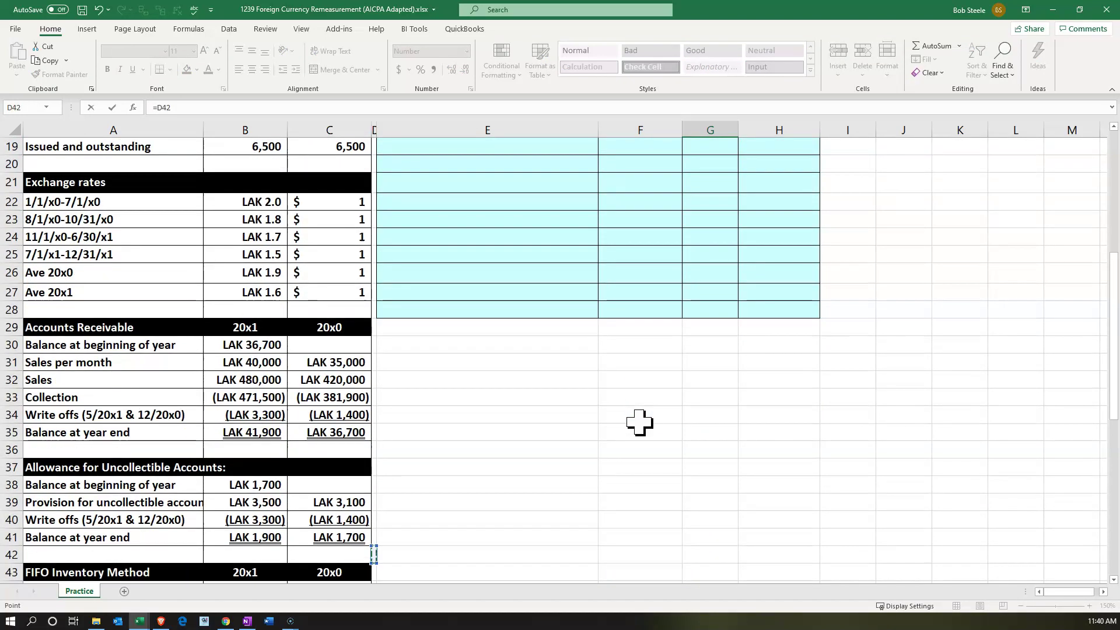
pyautogui.press('Up')
pyautogui.press('Up')
pyautogui.press('Up')
pyautogui.press('Up')
pyautogui.press('Up')
pyautogui.press('Up')
pyautogui.press('Up')
pyautogui.press('Up')
pyautogui.press('Left')
pyautogui.press('Left')
pyautogui.press('Left')
pyautogui.press('Right')
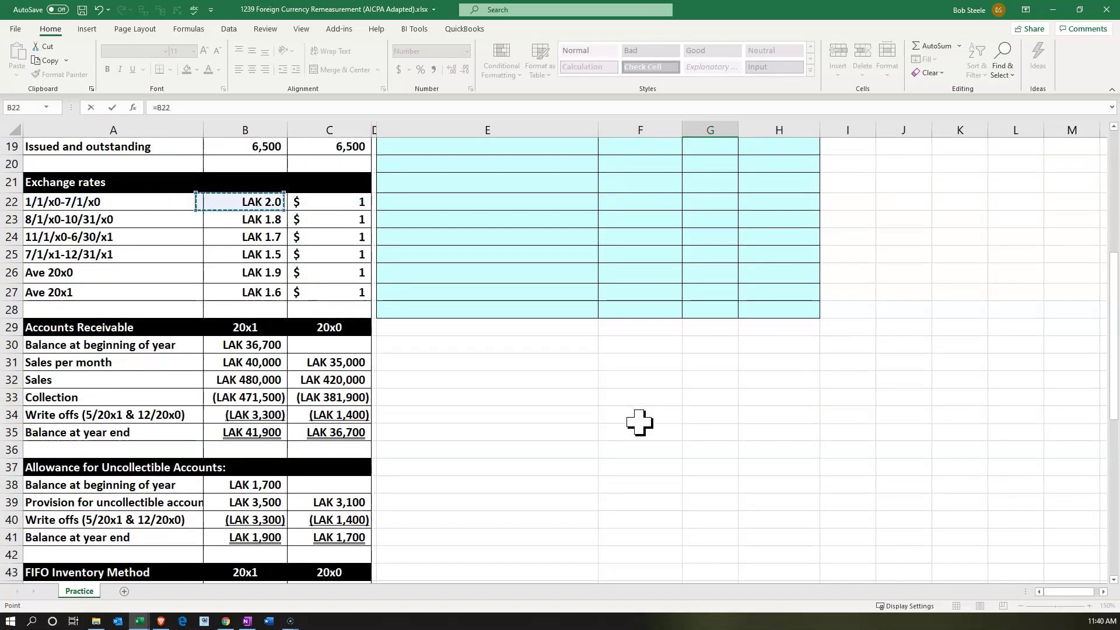
pyautogui.press('Left')
pyautogui.press('Right')
pyautogui.press('Return')
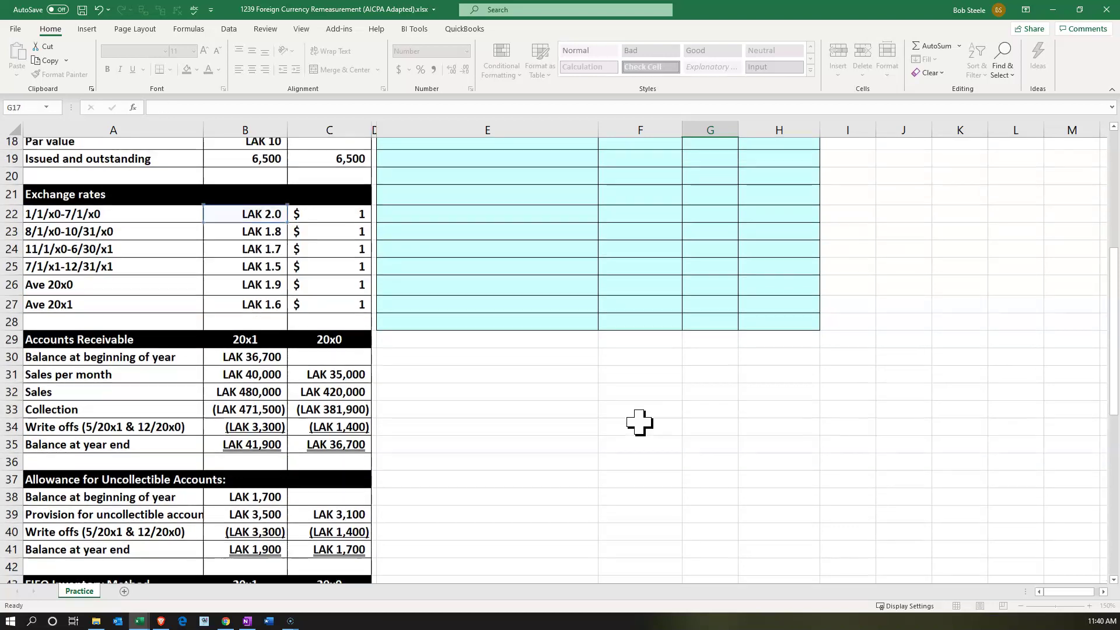
# - Calculate the land purchase dollar amount in H16 with the formula =F16/G16
pyautogui.press('Up')
pyautogui.press('Up')
pyautogui.press('Down')
pyautogui.press('Right')
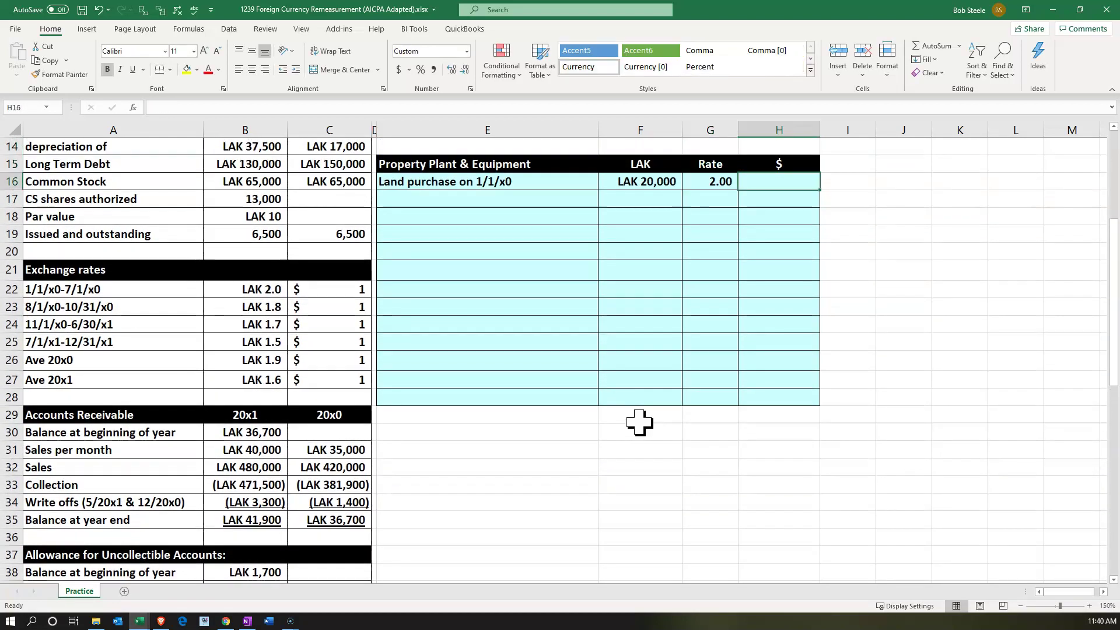
pyautogui.write('=')
pyautogui.press('Left')
pyautogui.press('Left')
pyautogui.write('/')
pyautogui.press('Left')
pyautogui.press('Return')
# - Enter the labels "Plant and equipment:", "Purchase on 1/1/x0:" and "Original Cost" in cells E17 to E19
pyautogui.press('Left')
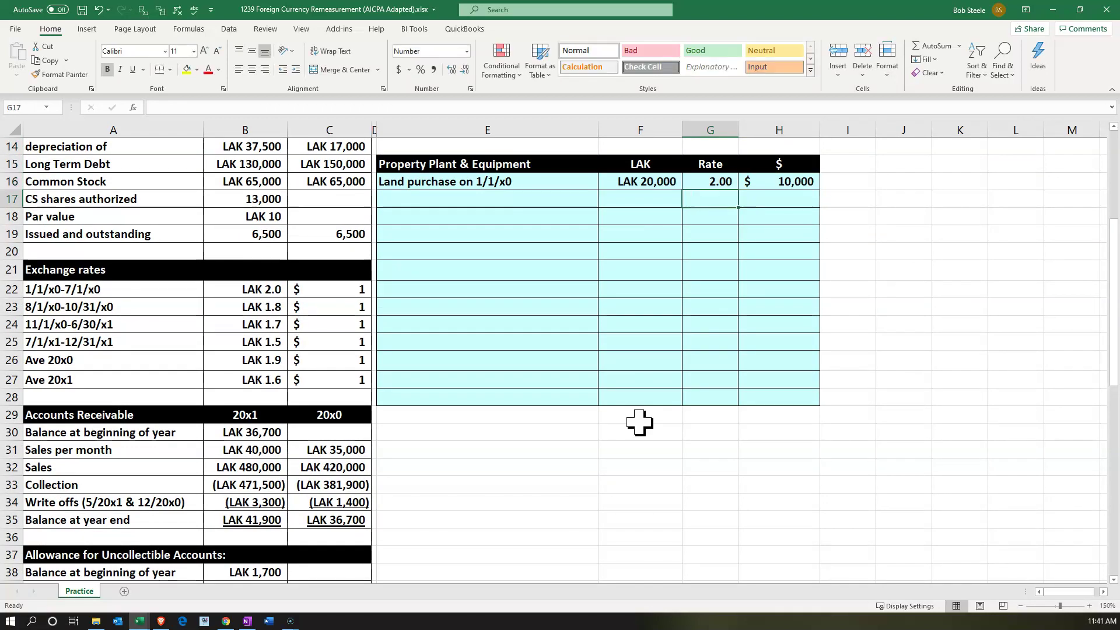
pyautogui.press('Left')
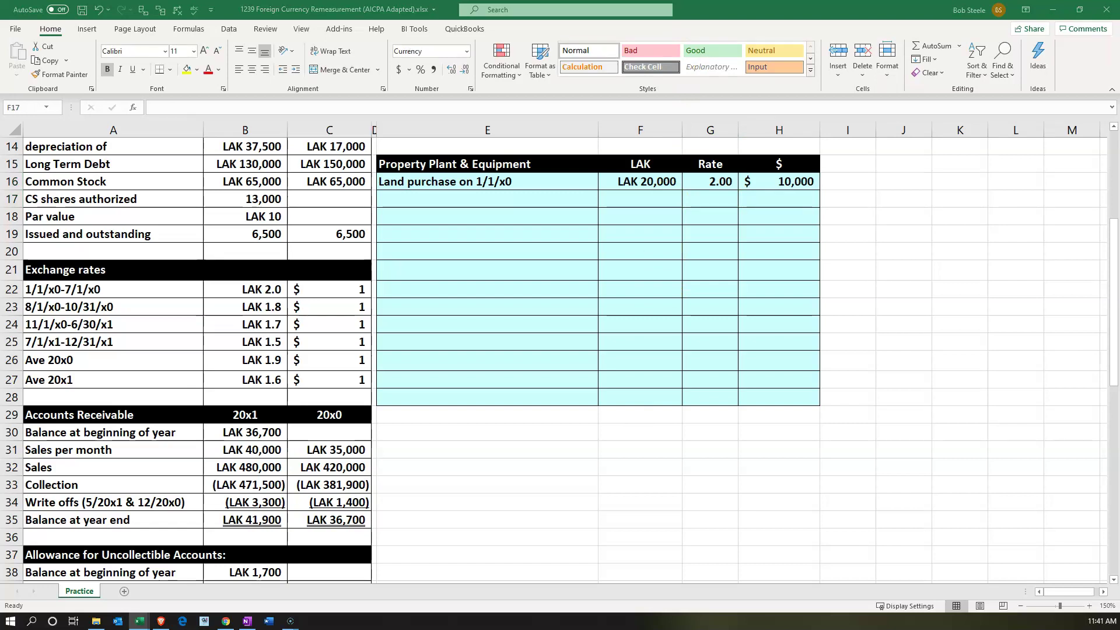
pyautogui.hotkey('ctrl', 'c')
pyautogui.click(450, 201)
pyautogui.hotkey('ctrl', 'v')
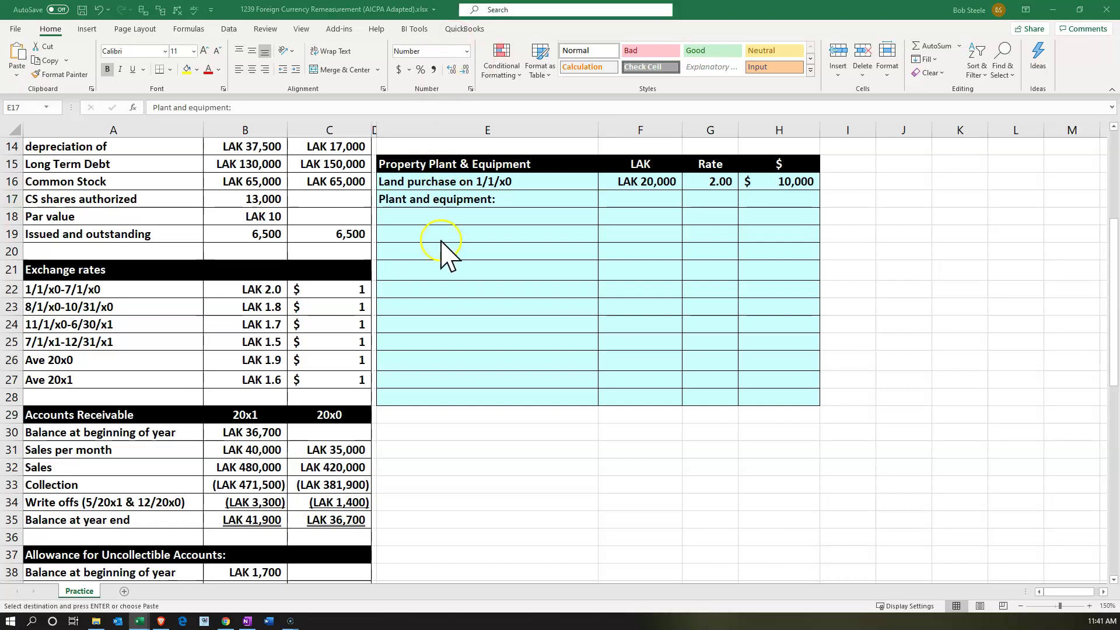
pyautogui.click(483, 217)
pyautogui.hotkey('ctrl', 'v')
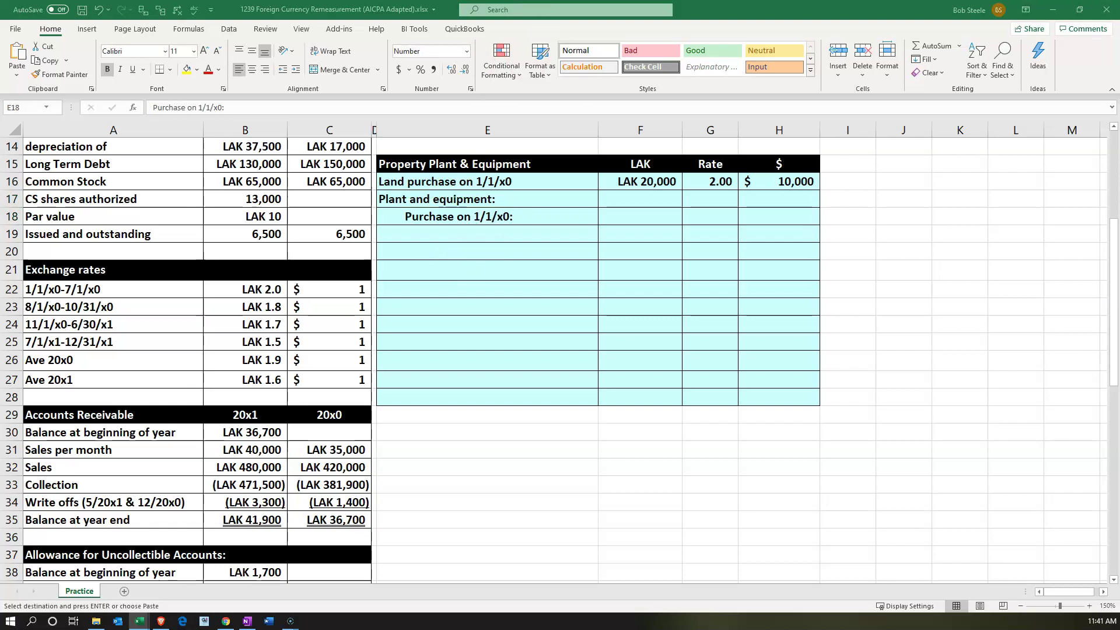
pyautogui.click(446, 228)
pyautogui.hotkey('ctrl', 'v')
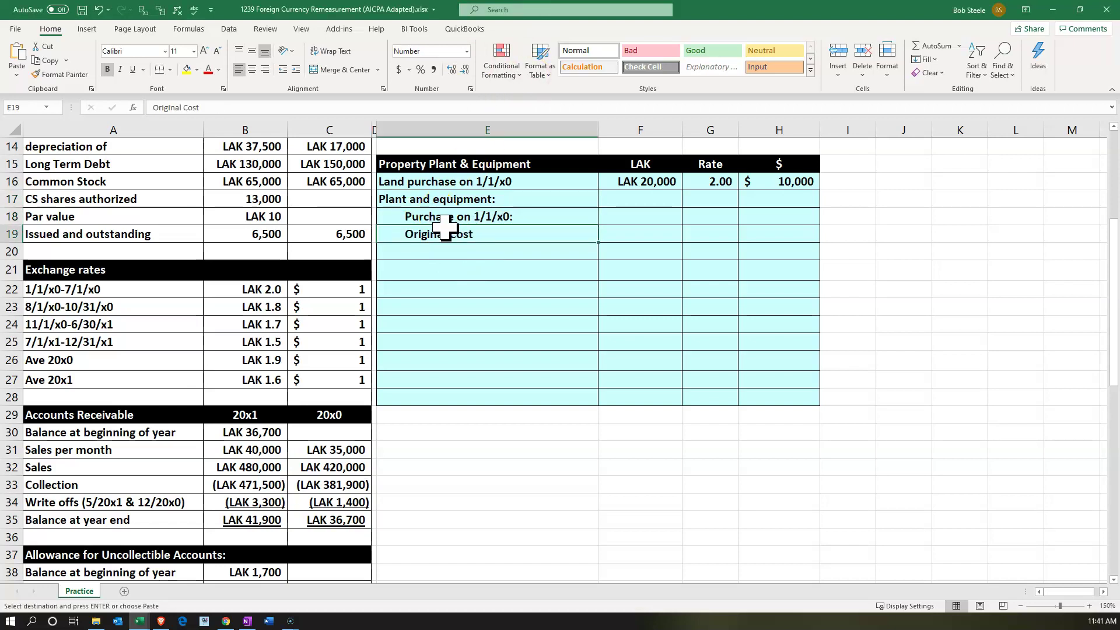
# - Link cell F19 to the LAK 170,000 amount for the 1/1/x0 PP&E purchase in C51
pyautogui.press('Right')
pyautogui.write('=')
pyautogui.press('Down')
pyautogui.press('Down')
pyautogui.press('Down')
pyautogui.press('Down')
pyautogui.press('Down')
pyautogui.press('Down')
pyautogui.press('Down')
pyautogui.press('Down')
pyautogui.press('Down')
pyautogui.press('Down')
pyautogui.press('Left')
pyautogui.press('Left')
pyautogui.press('Left')
pyautogui.press('Left')
pyautogui.press('Left')
pyautogui.press('Down')
pyautogui.press('Down')
pyautogui.press('Down')
pyautogui.press('Down')
pyautogui.press('Down')
pyautogui.press('Down')
pyautogui.press('Down')
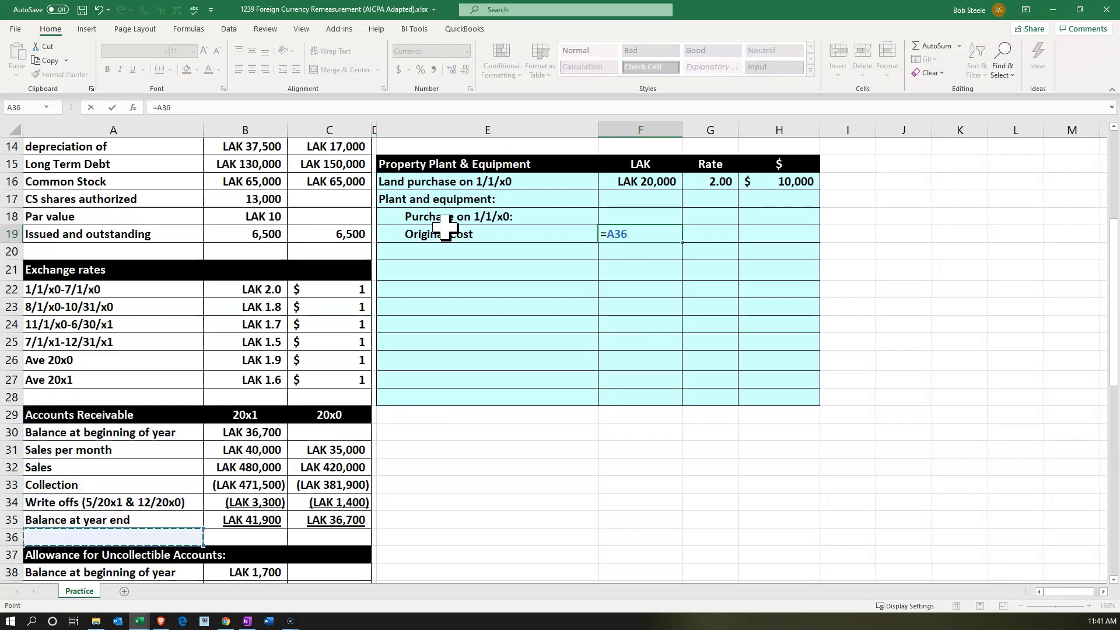
pyautogui.press('Down')
pyautogui.press('Down')
pyautogui.press('Down')
pyautogui.press('Down')
pyautogui.press('Down')
pyautogui.press('Down')
pyautogui.press('Down')
pyautogui.press('Down')
pyautogui.press('Down')
pyautogui.press('Down')
pyautogui.press('Down')
pyautogui.press('Down')
pyautogui.press('Down')
pyautogui.press('Down')
pyautogui.press('Down')
pyautogui.press('Down')
pyautogui.press('Down')
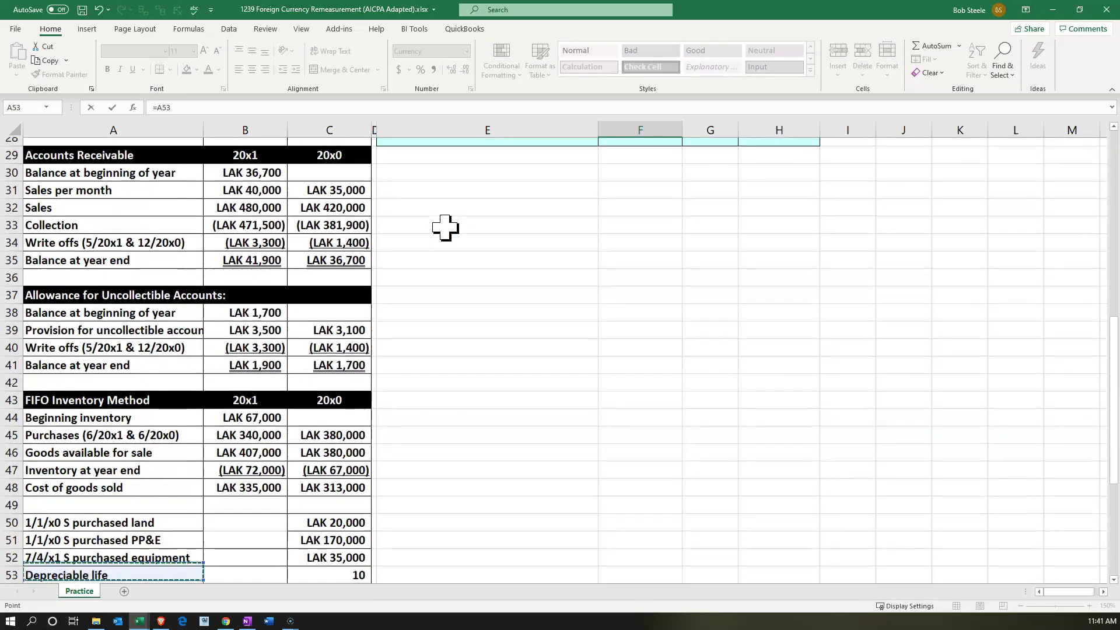
pyautogui.press('Down')
pyautogui.press('Down')
pyautogui.press('Up')
pyautogui.press('Up')
pyautogui.press('Up')
pyautogui.press('Up')
pyautogui.press('Right')
pyautogui.press('Right')
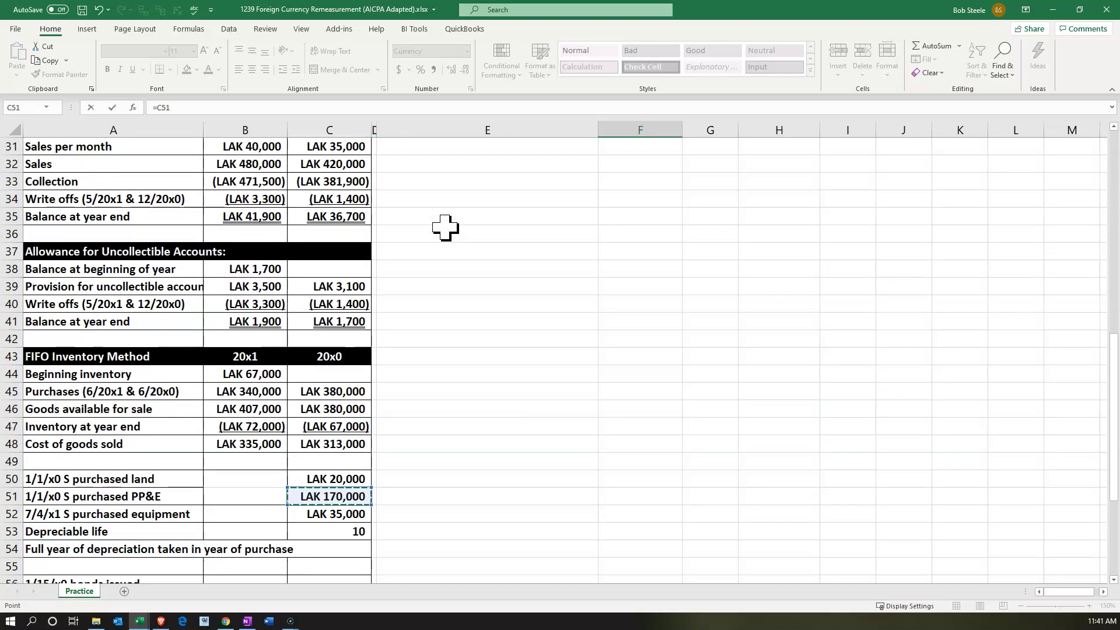
pyautogui.press('Return')
# - Link cell G19 to the 1/1/x0-7/1/x0 exchange rate in B22 as the original cost rate
pyautogui.press('Up')
pyautogui.press('Up')
pyautogui.press('Up')
pyautogui.press('Up')
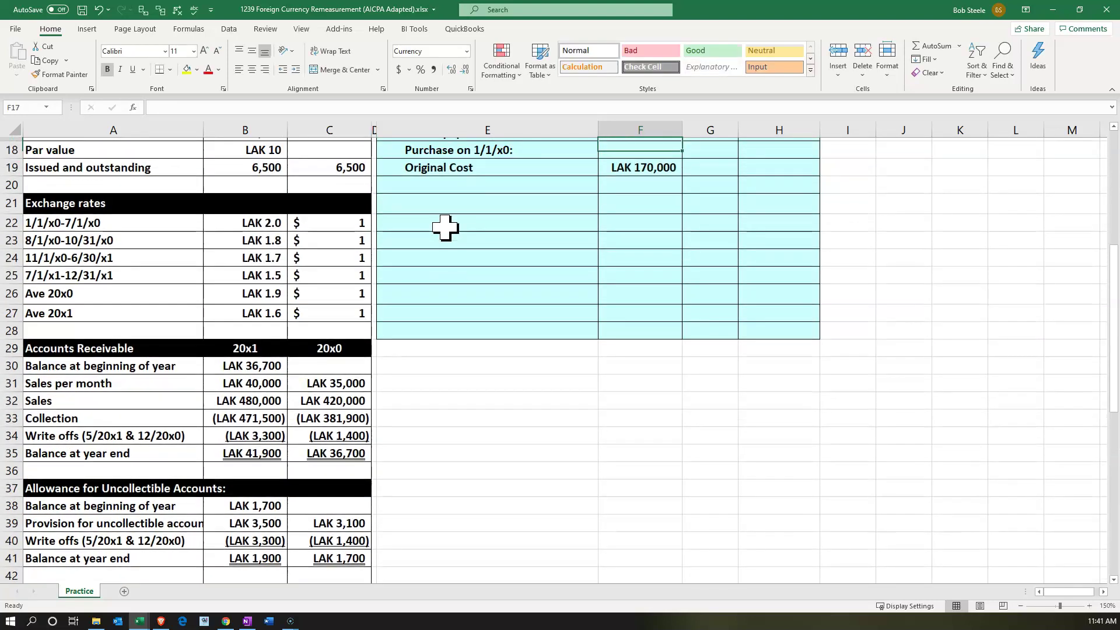
pyautogui.press('Down')
pyautogui.press('Down')
pyautogui.press('Down')
pyautogui.press('Right')
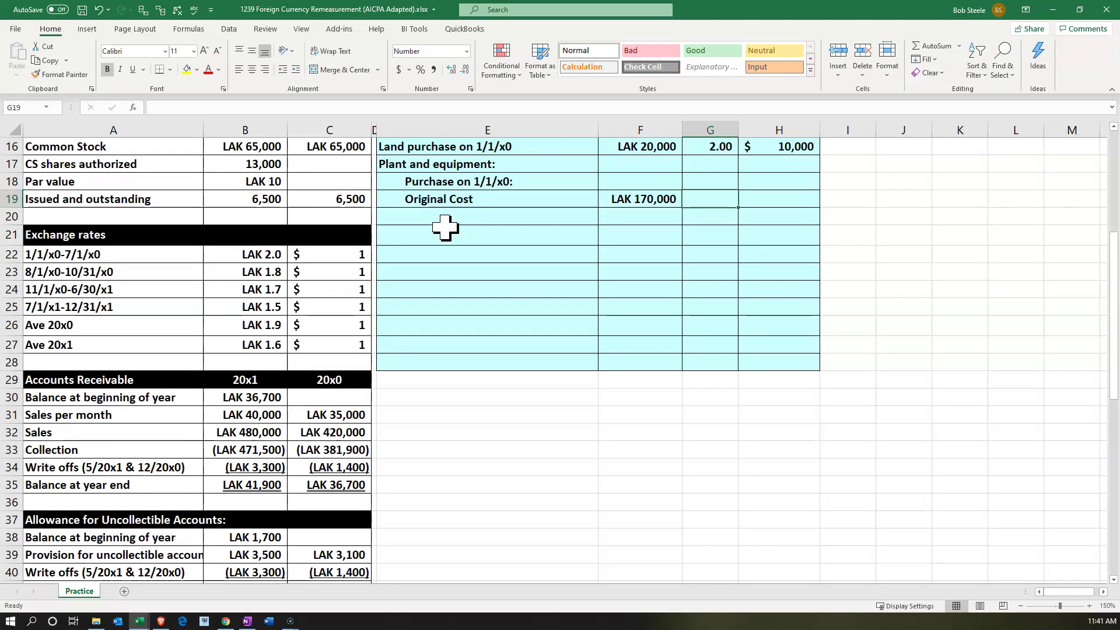
pyautogui.write('=')
pyautogui.press('Down')
pyautogui.press('Down')
pyautogui.press('Down')
pyautogui.press('Down')
pyautogui.press('Down')
pyautogui.press('Down')
pyautogui.press('Down')
pyautogui.press('Down')
pyautogui.press('Down')
pyautogui.press('Down')
pyautogui.press('Left')
pyautogui.press('Left')
pyautogui.press('Left')
pyautogui.press('Left')
pyautogui.press('Left')
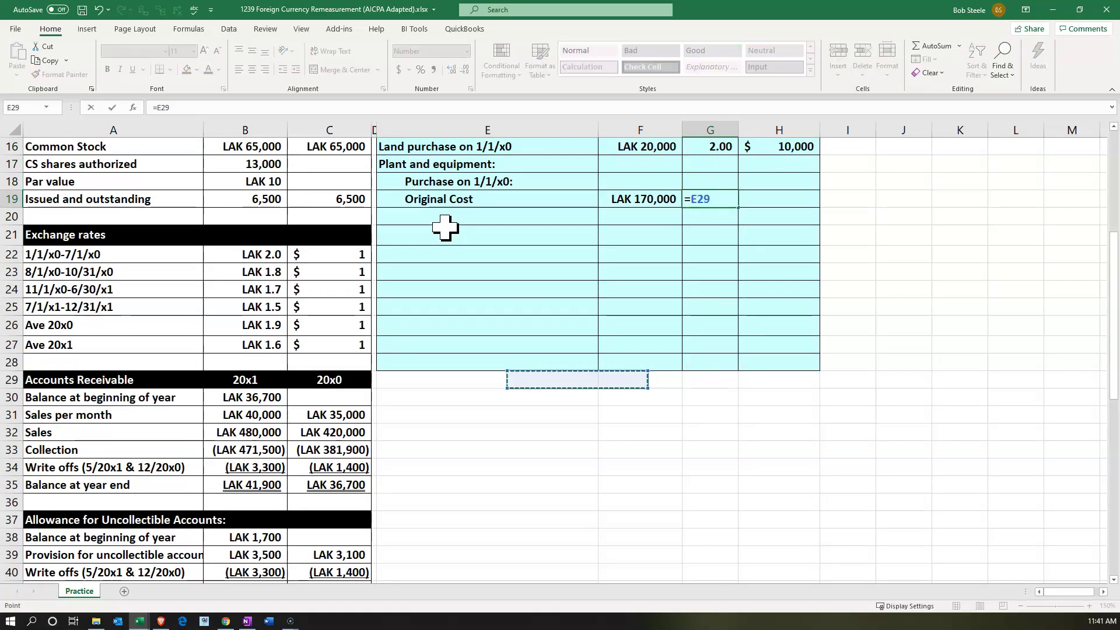
pyautogui.press('Up')
pyautogui.press('Up')
pyautogui.press('Up')
pyautogui.press('Up')
pyautogui.press('Up')
pyautogui.press('Up')
pyautogui.press('Up')
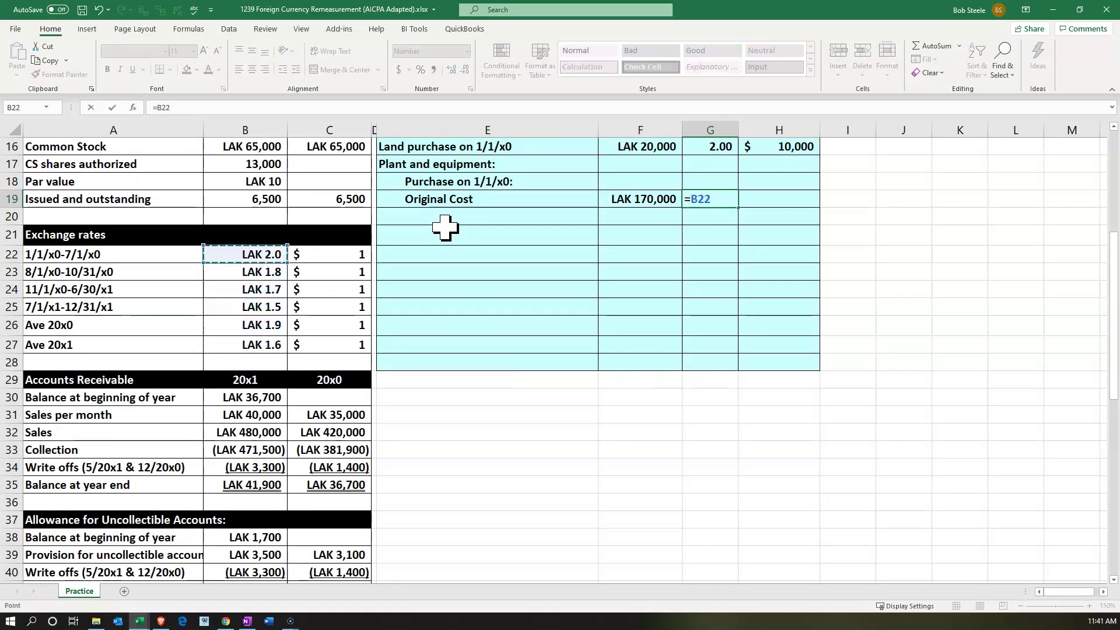
pyautogui.press('Tab')
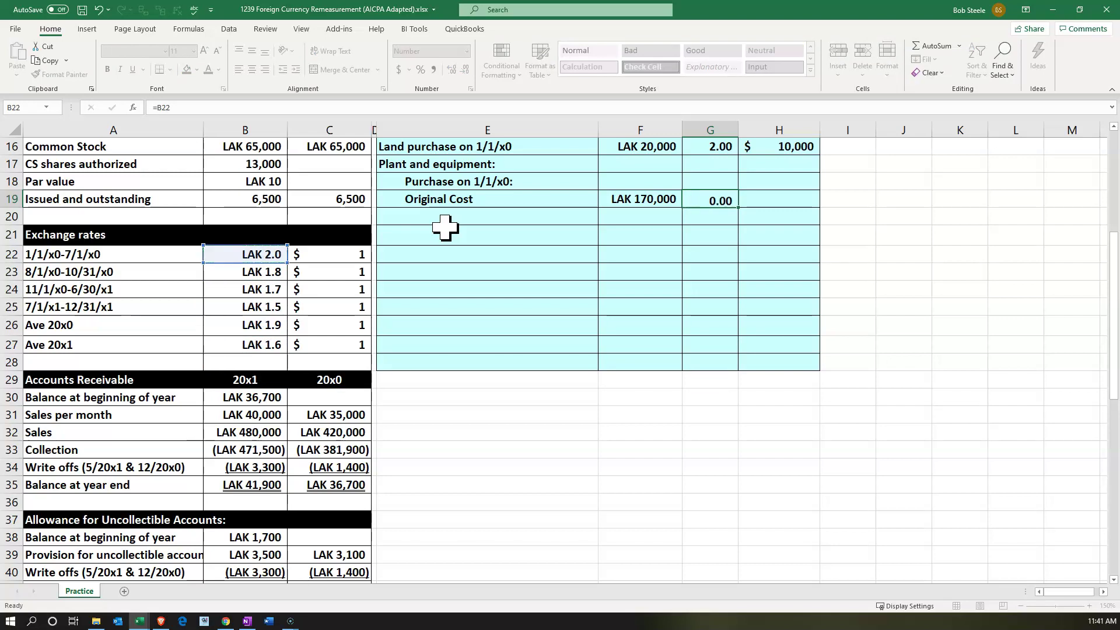
# - Calculate the original cost in dollars in H19 with the formula =F19/G19
pyautogui.write('=')
pyautogui.press('Left')
pyautogui.press('Left')
pyautogui.write('/')
pyautogui.press('Left')
pyautogui.press('Return')
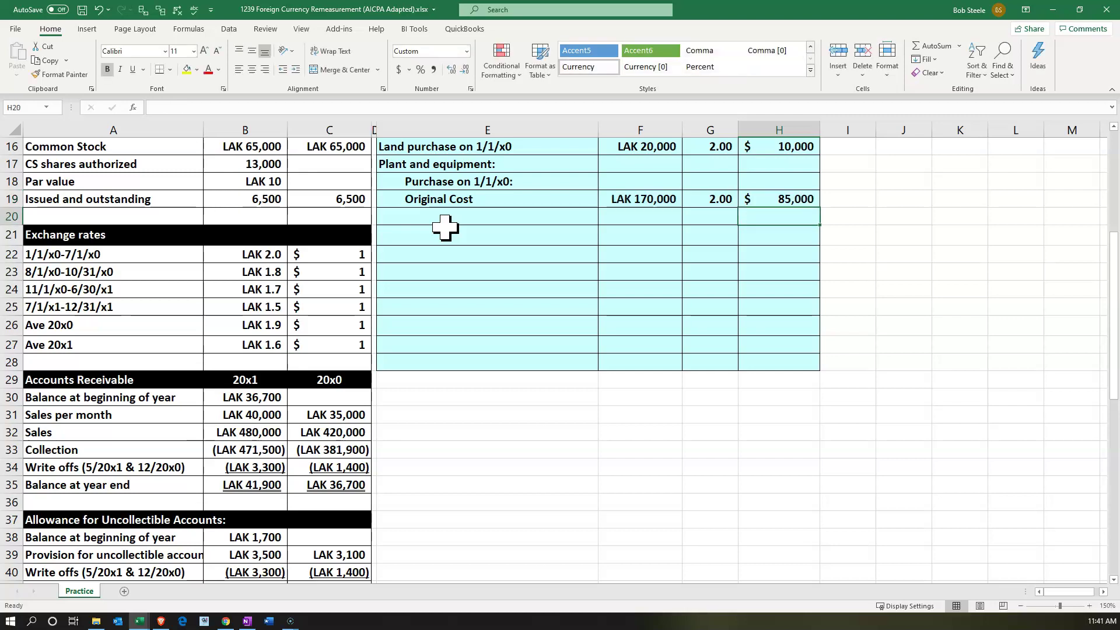
# - Enter the label "Depre 20x0" in cell E20 below Original Cost
pyautogui.press('Left')
pyautogui.press('Left')
pyautogui.press('Left')
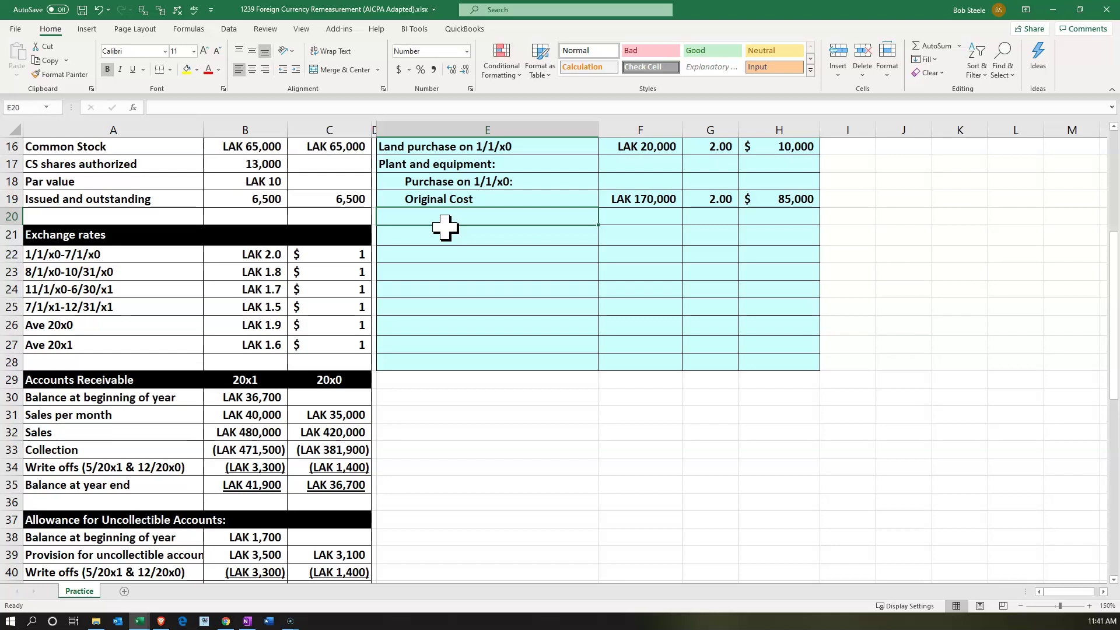
pyautogui.write('Depre')
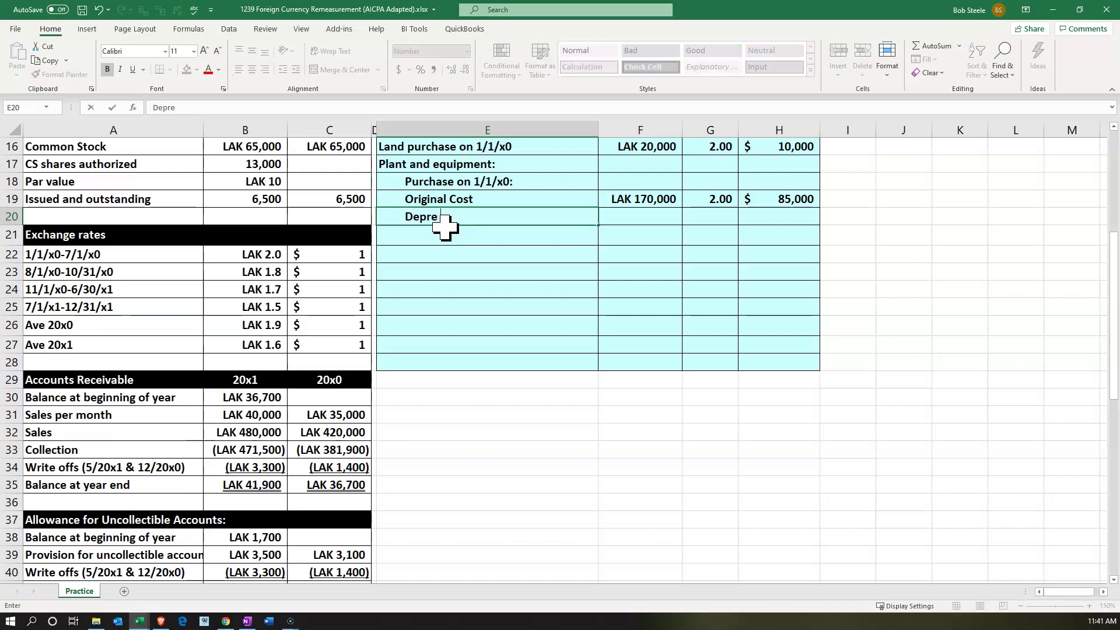
pyautogui.write(' 20x0')
pyautogui.press('Right')
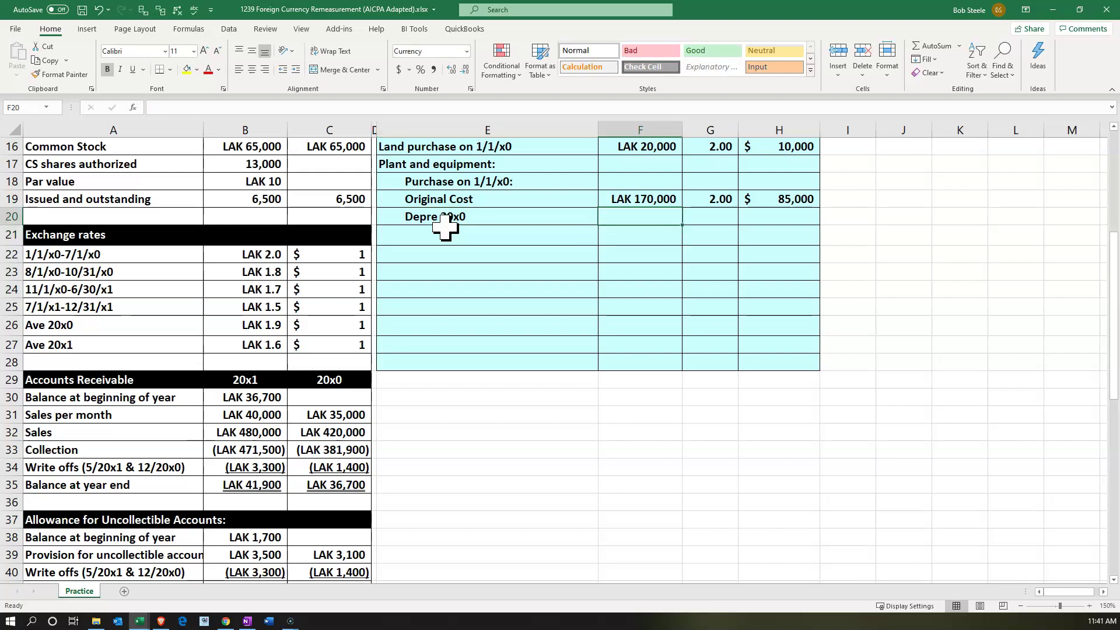
pyautogui.write('=')
pyautogui.press('Up')
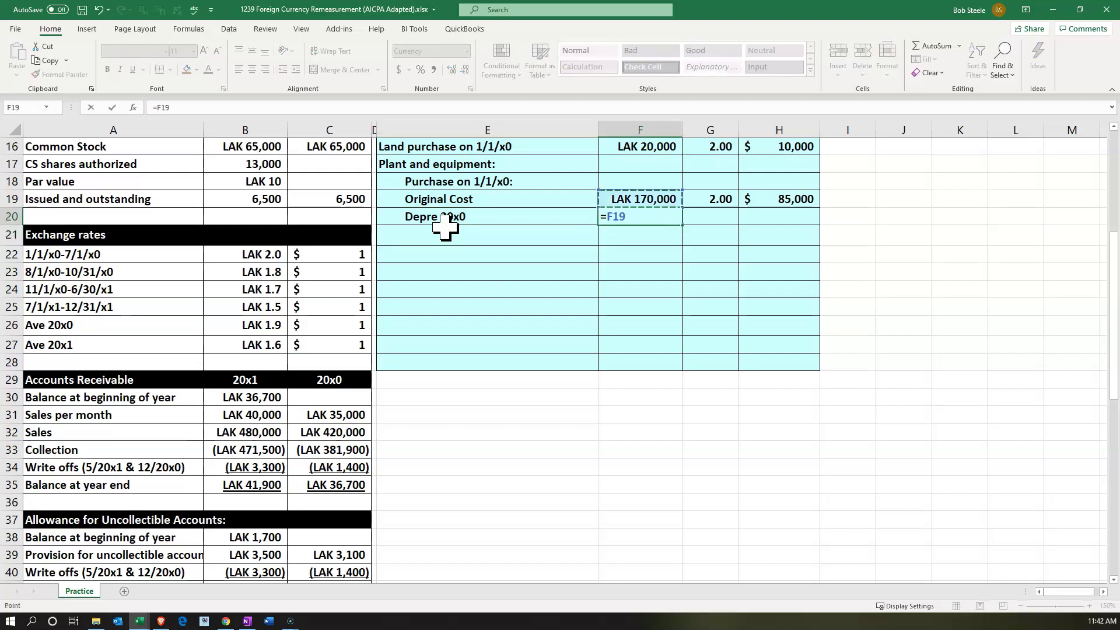
pyautogui.press('BackSpace')
pyautogui.press('BackSpace')
pyautogui.press('BackSpace')
pyautogui.press('BackSpace')
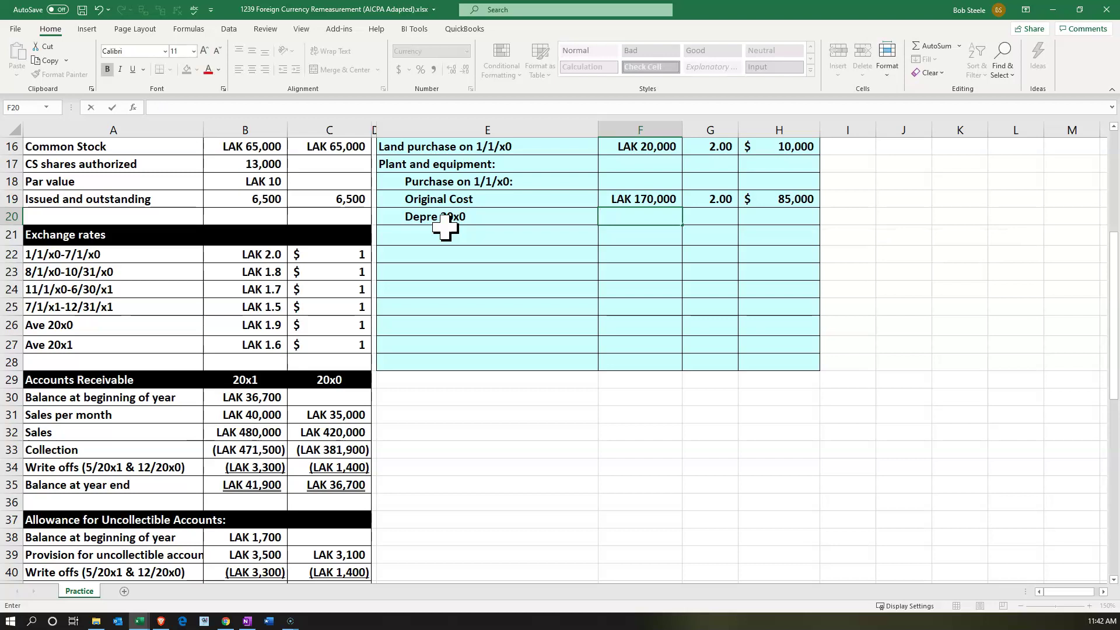
# - Calculate the 20x0 depreciation in F20 as the negative original cost divided by the depreciable life, -F19/C53
pyautogui.write('-')
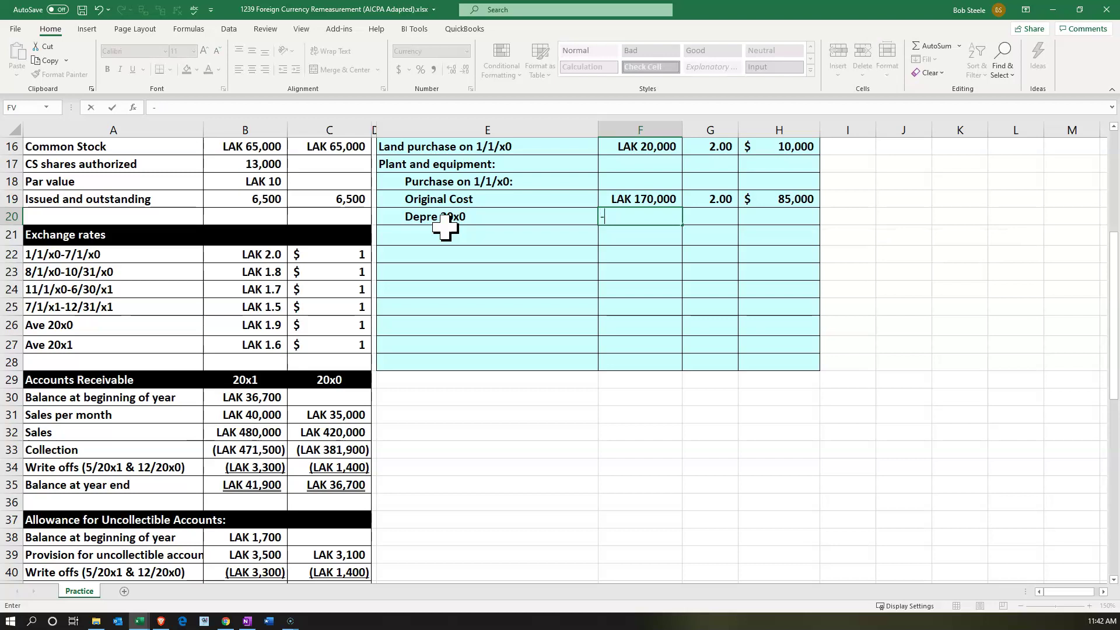
pyautogui.press('Up')
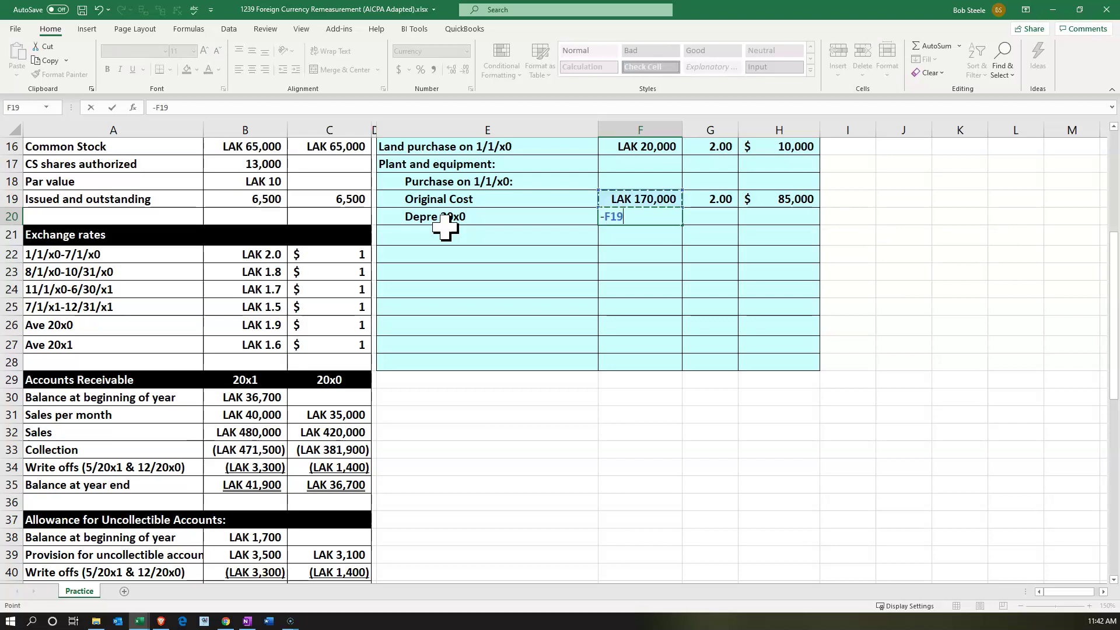
pyautogui.write('/')
pyautogui.press('Left')
pyautogui.press('Left')
pyautogui.press('Left')
pyautogui.press('Down')
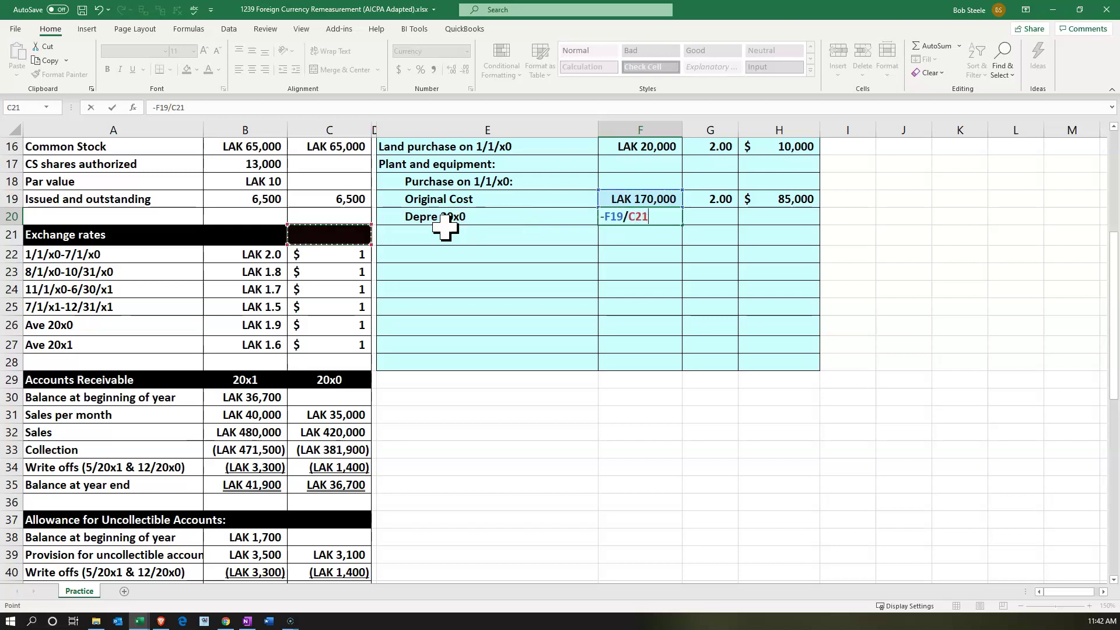
pyautogui.press('Down')
pyautogui.press('Down')
pyautogui.press('Down')
pyautogui.press('Down')
pyautogui.press('Down')
pyautogui.press('Down')
pyautogui.press('Down')
pyautogui.press('Down')
pyautogui.press('Down')
pyautogui.press('Down')
pyautogui.press('Down')
pyautogui.press('Down')
pyautogui.press('Down')
pyautogui.press('Down')
pyautogui.press('Down')
pyautogui.press('Down')
pyautogui.press('Down')
pyautogui.press('Down')
pyautogui.press('Down')
pyautogui.press('Down')
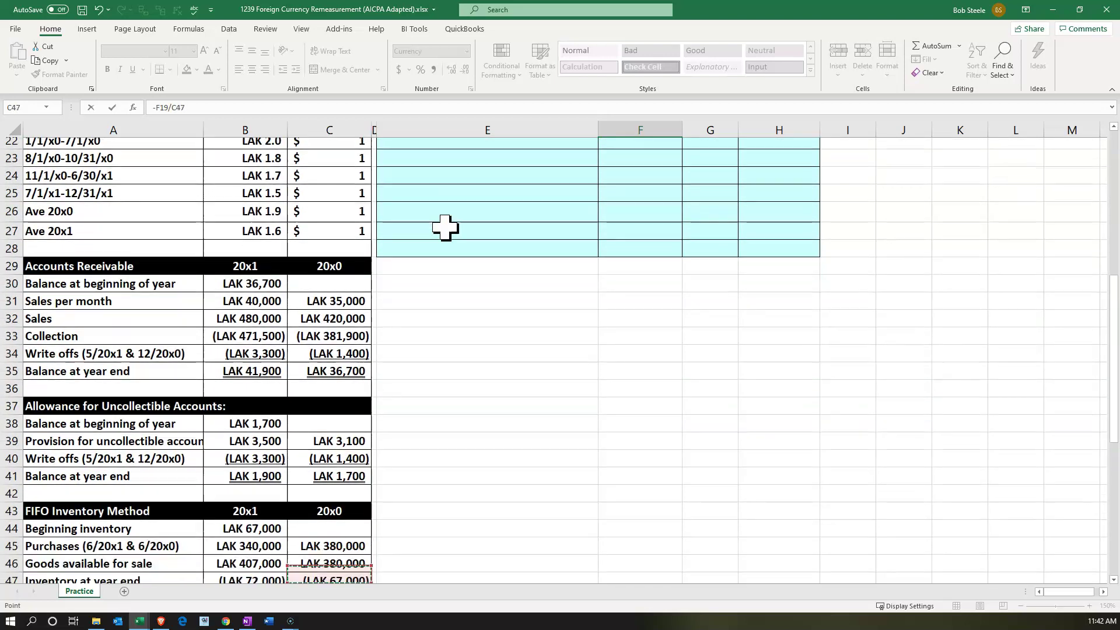
pyautogui.press('Down')
pyautogui.press('Down')
pyautogui.press('Down')
pyautogui.press('Down')
pyautogui.press('Down')
pyautogui.press('Down')
pyautogui.press('Up')
pyautogui.press('Up')
pyautogui.press('Up')
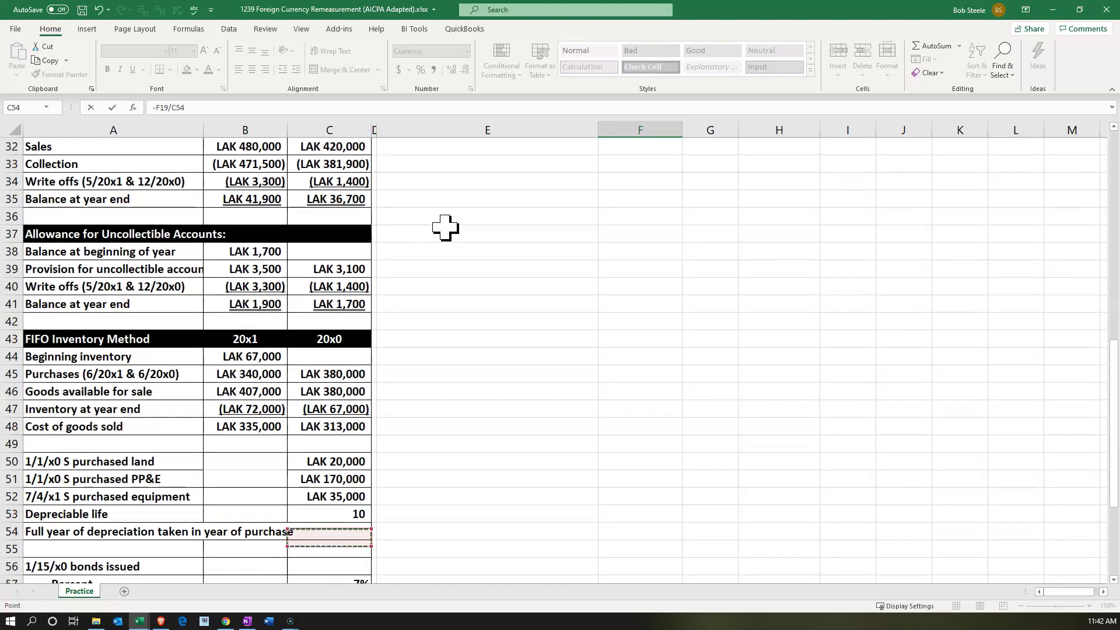
pyautogui.press('Return')
# - Set the 20x0 depreciation rate in G20 equal to the original cost rate with =G19
pyautogui.press('Up')
pyautogui.press('Up')
pyautogui.press('Up')
pyautogui.press('Up')
pyautogui.press('Up')
pyautogui.press('Up')
pyautogui.press('Up')
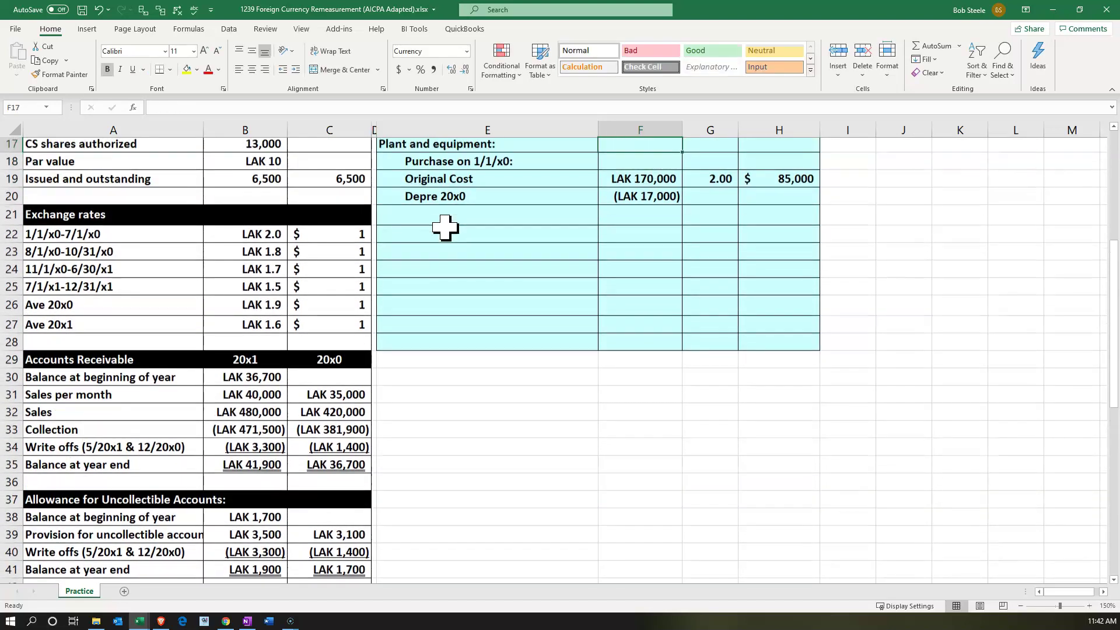
pyautogui.press('Down')
pyautogui.press('Down')
pyautogui.press('Down')
pyautogui.press('Down')
pyautogui.press('Down')
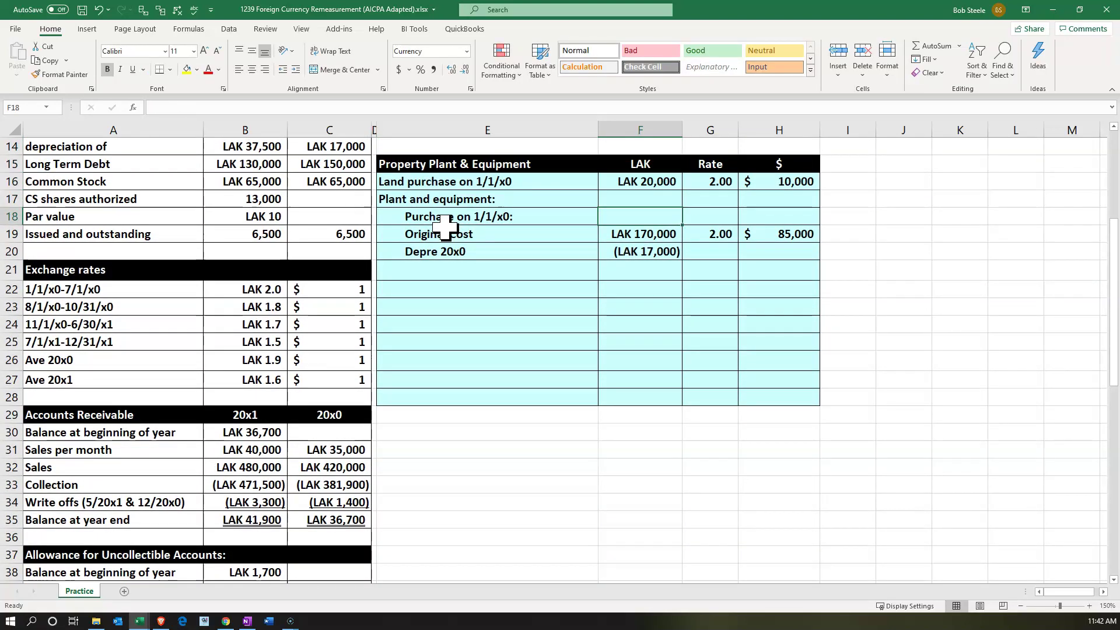
pyautogui.press('Right')
pyautogui.press('Down')
pyautogui.write('=')
pyautogui.press('Up')
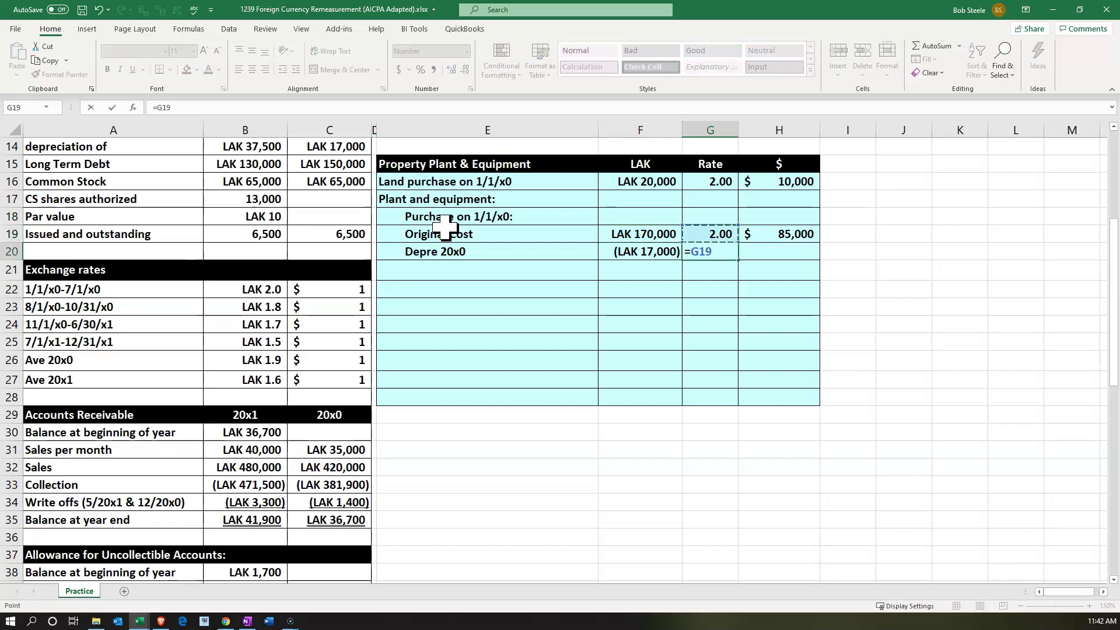
pyautogui.press('Tab')
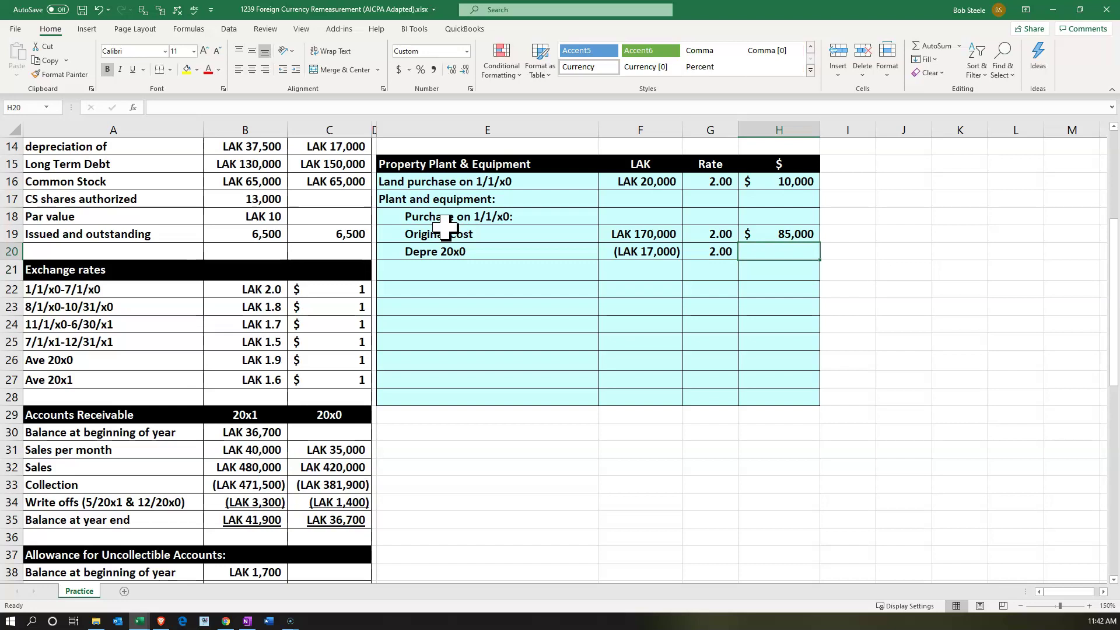
# - Calculate the 20x0 depreciation in dollars in H20 with the formula =F20/G20
pyautogui.write('=')
pyautogui.press('Left')
pyautogui.press('Left')
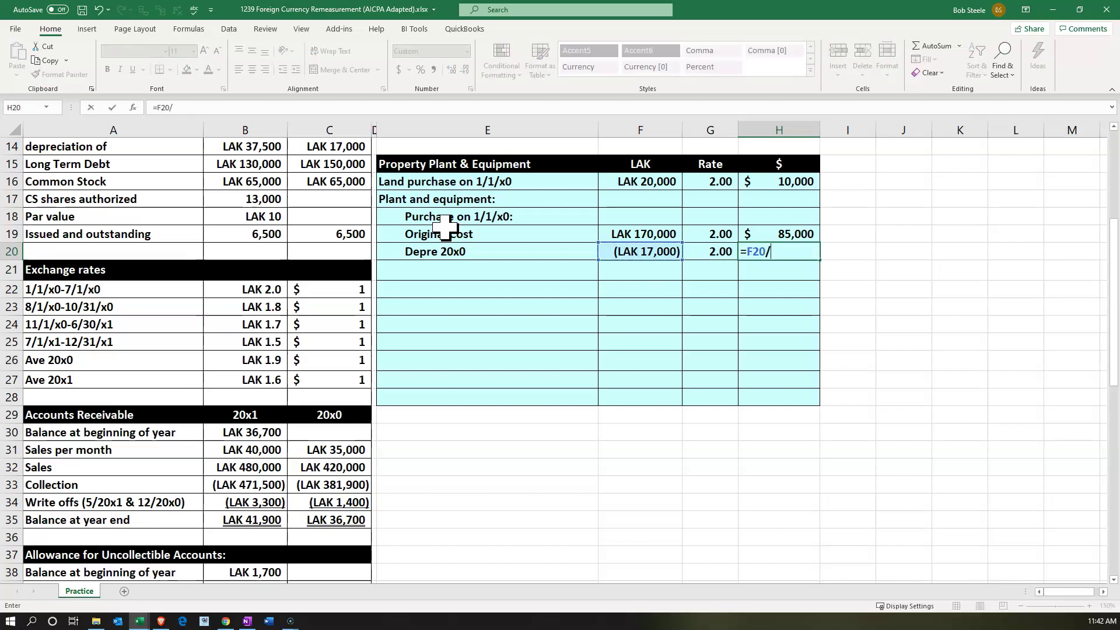
pyautogui.write('*')
pyautogui.press('Left')
pyautogui.press('Return')
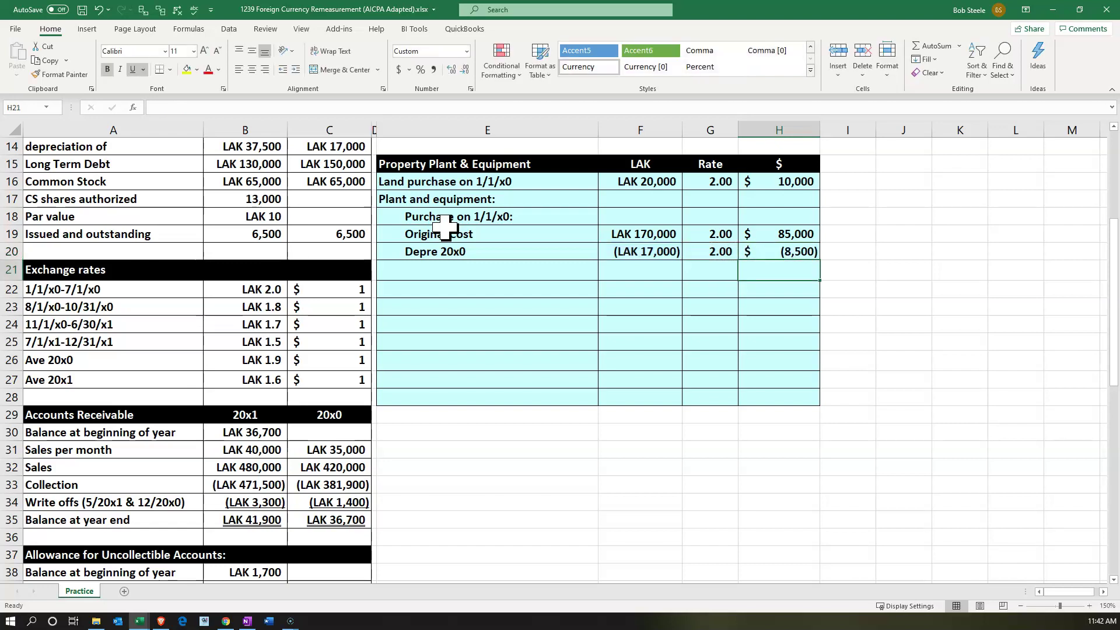
# - Enter the label "Depre 20x1" in cell E21 below the 20x0 depreciation
pyautogui.press('Left')
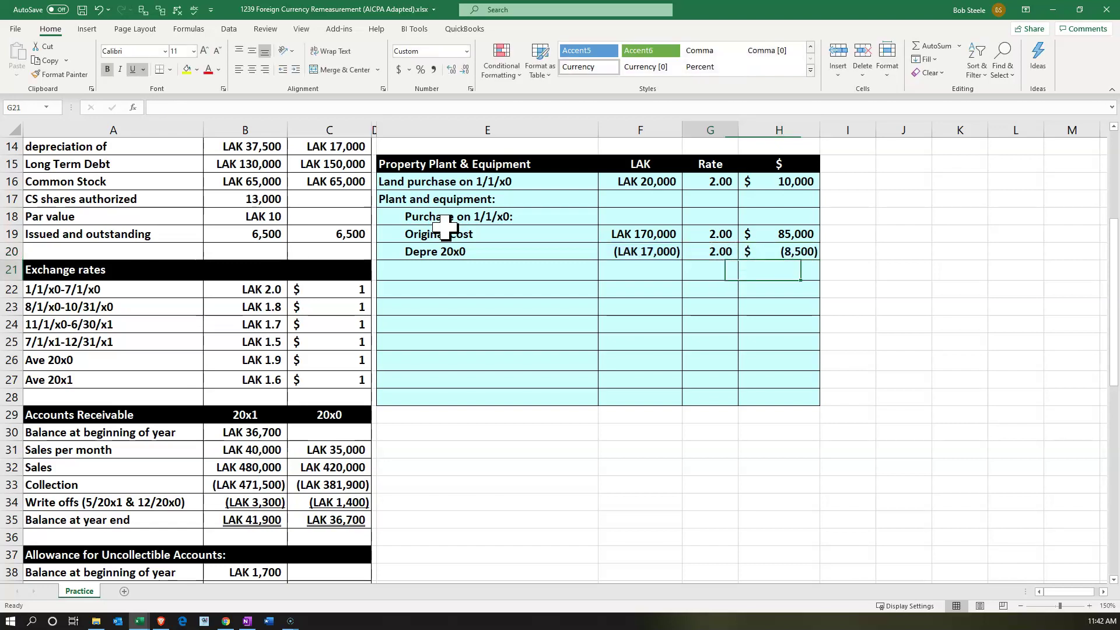
pyautogui.press('Left')
pyautogui.press('Left')
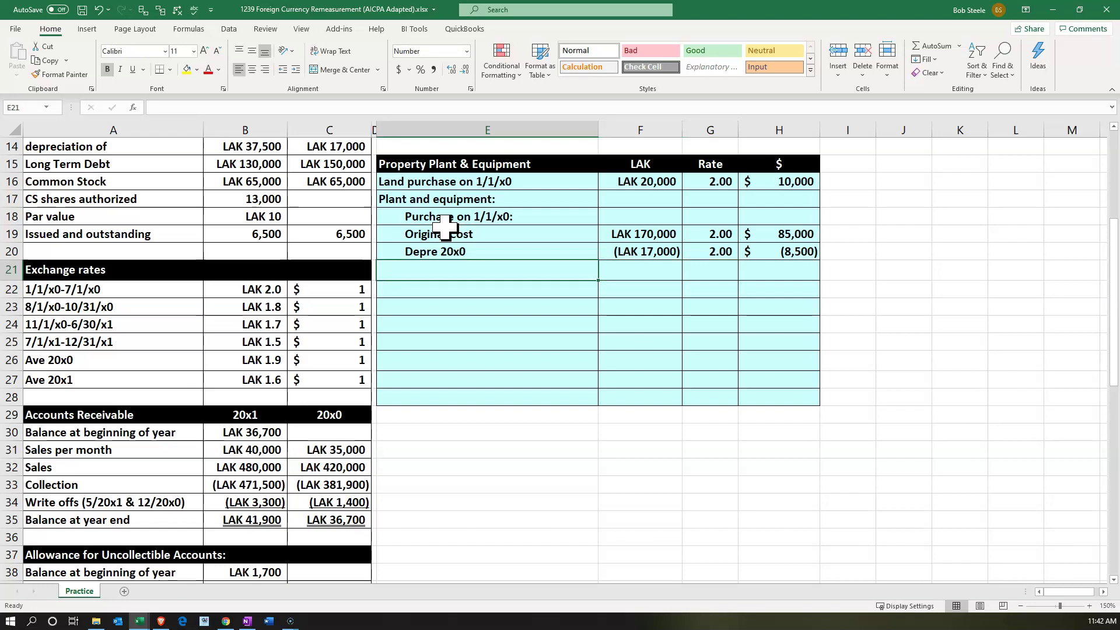
pyautogui.write('Depre 20x0')
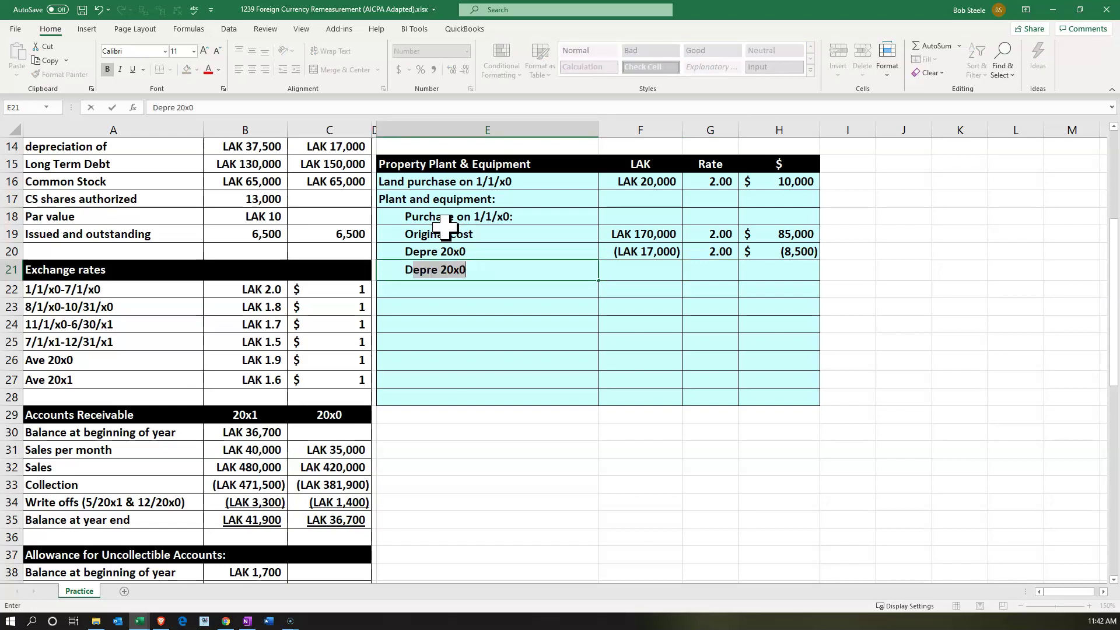
pyautogui.hotkey('ctrl', 'Return')
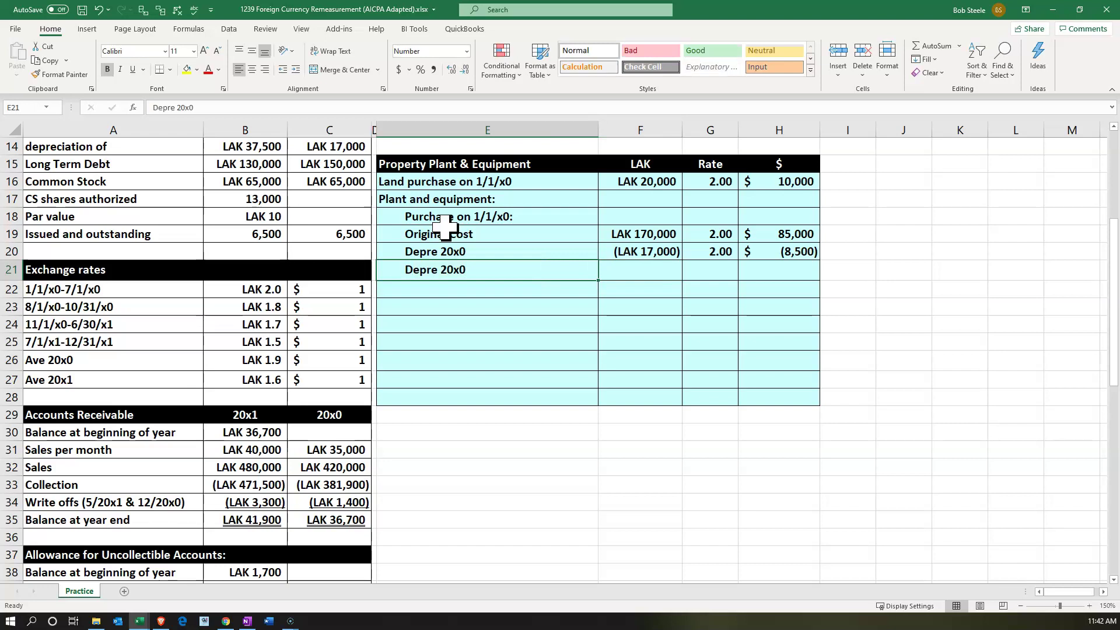
pyautogui.press('F2')
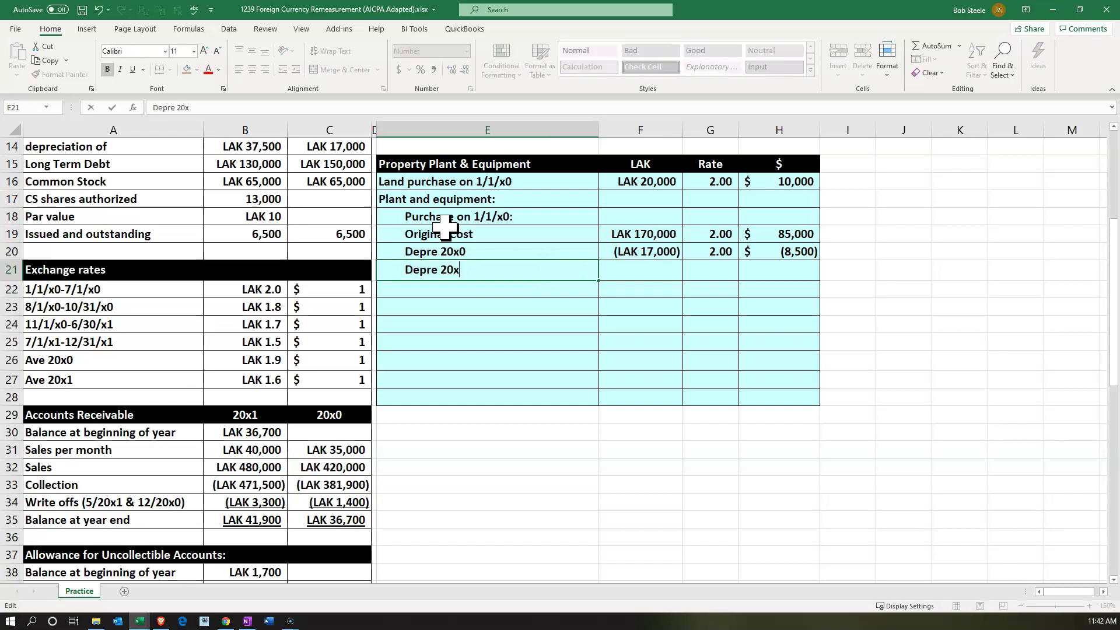
pyautogui.write('1')
pyautogui.press('Tab')
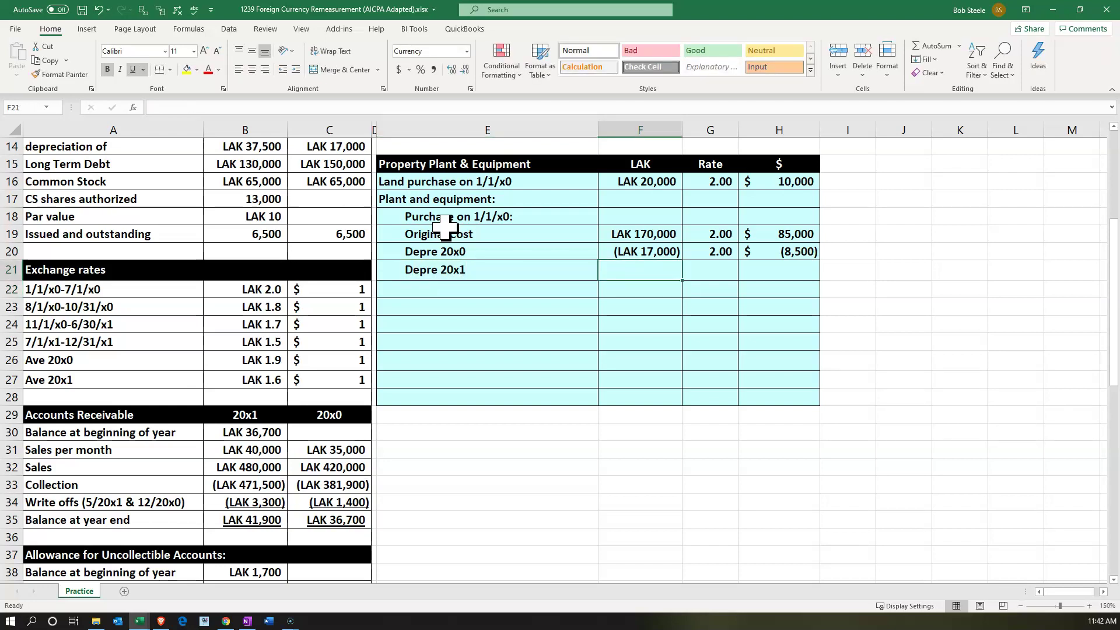
# - Set the 20x1 depreciation in F21 and its rate in G21 equal to the 20x0 row with =F20 and =G20
pyautogui.write('=')
pyautogui.press('Up')
pyautogui.press('Tab')
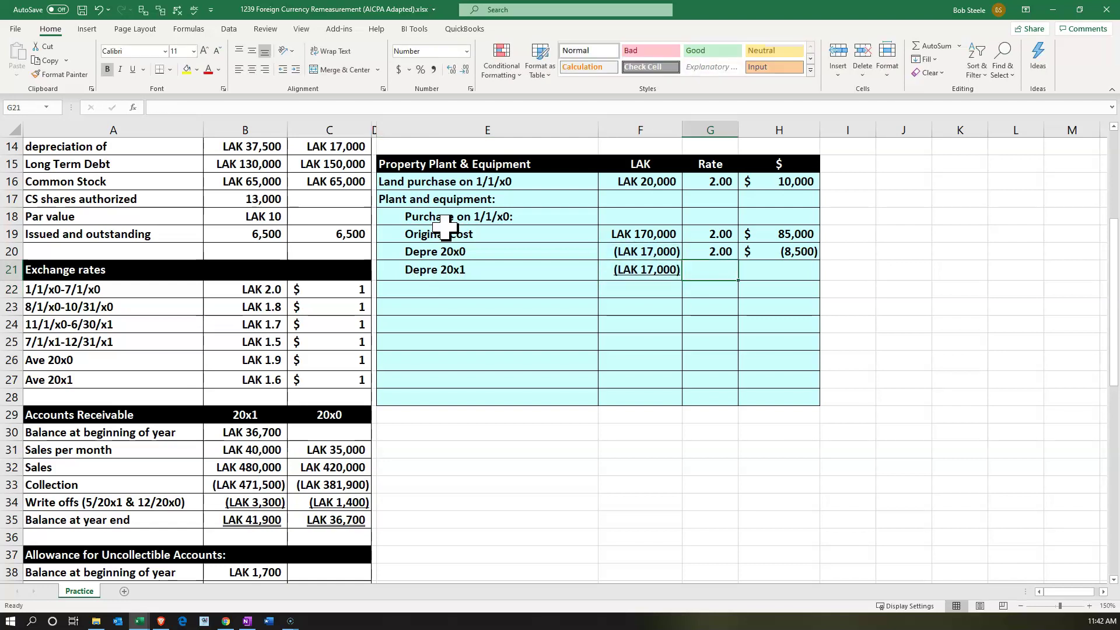
pyautogui.write('=')
pyautogui.press('Up')
pyautogui.press('Tab')
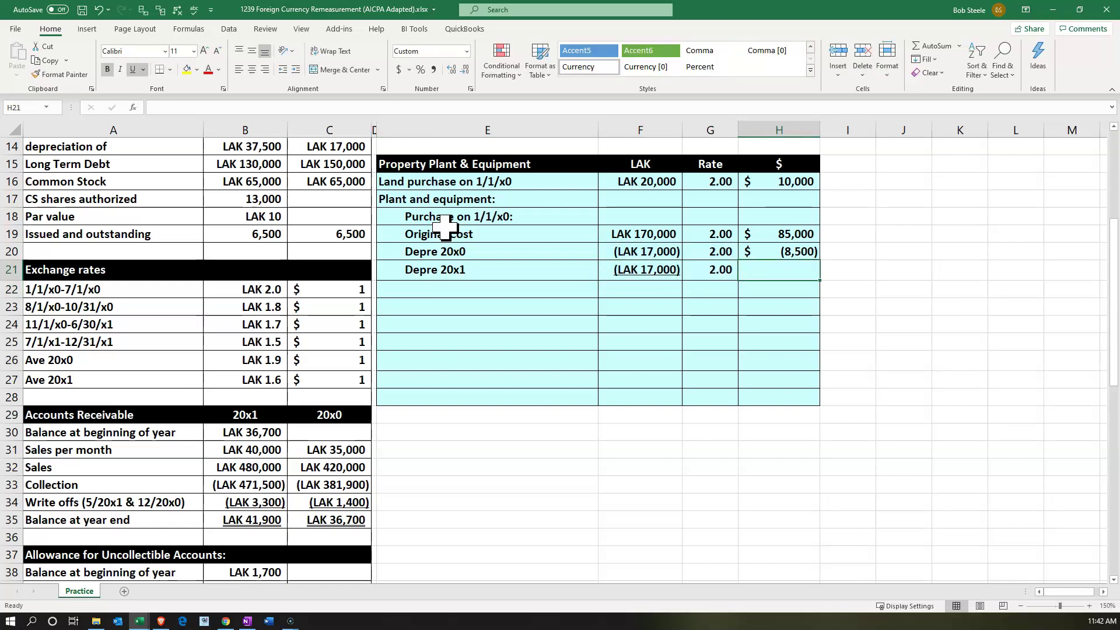
# - Calculate the 20x1 depreciation in dollars in H21 with the formula =F21/G21
pyautogui.write('=')
pyautogui.press('Left')
pyautogui.press('Left')
pyautogui.write('/')
pyautogui.press('Left')
pyautogui.press('Return')
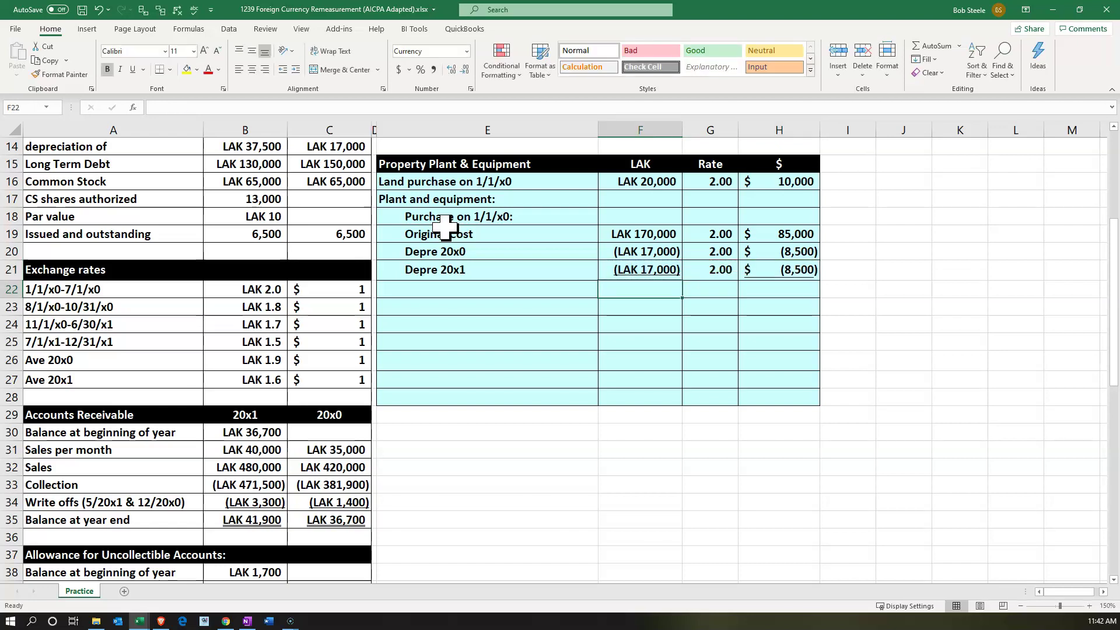
# - Total the original cost and both depreciation amounts in LAK in F22 with =SUM(F19:F21)
pyautogui.press('Left')
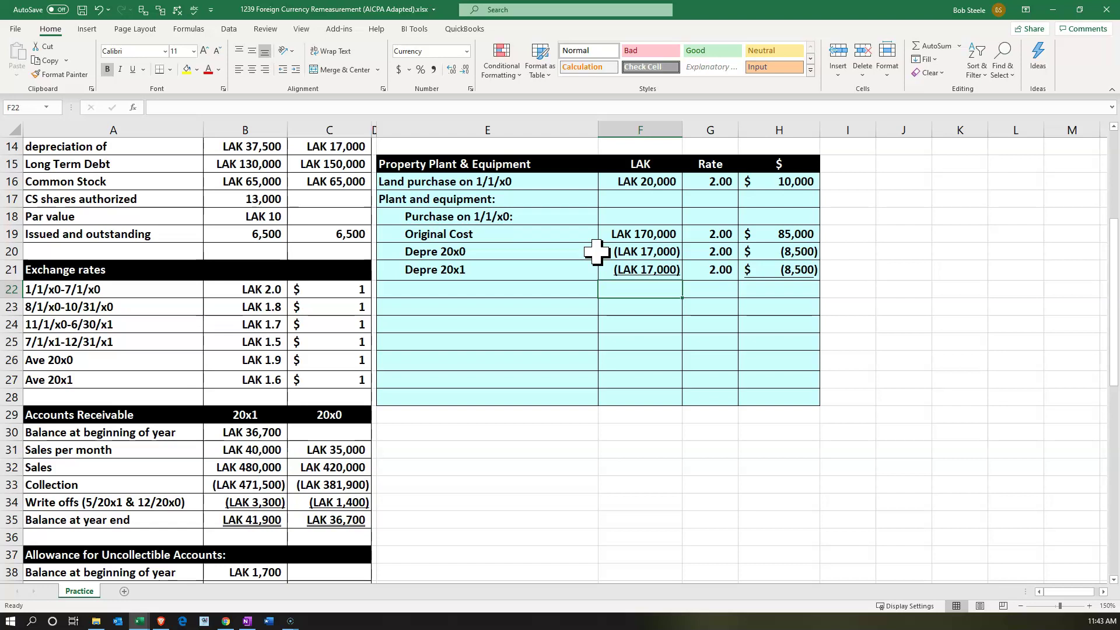
pyautogui.write('=si,)')
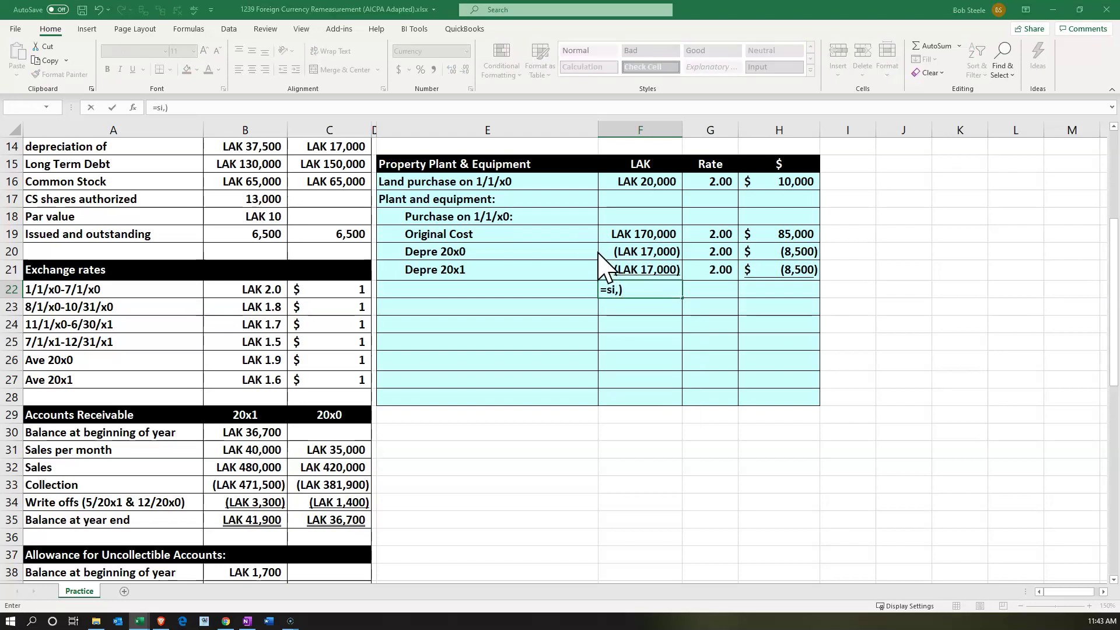
pyautogui.press('Return')
pyautogui.press('Return')
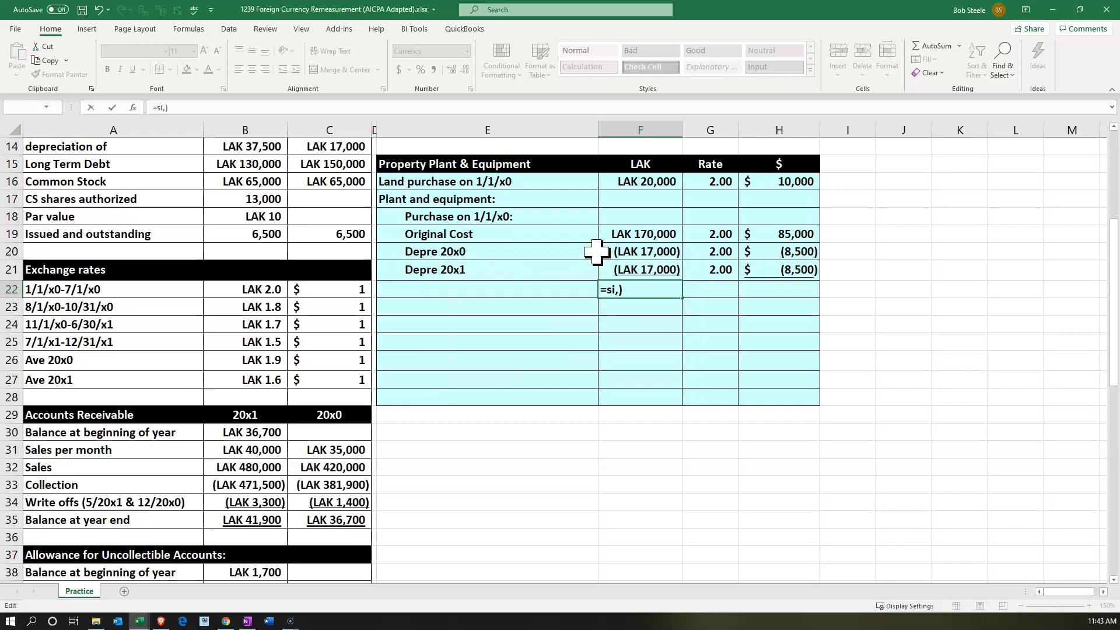
pyautogui.press('BackSpace')
pyautogui.press('BackSpace')
pyautogui.press('BackSpace')
pyautogui.write('sum(')
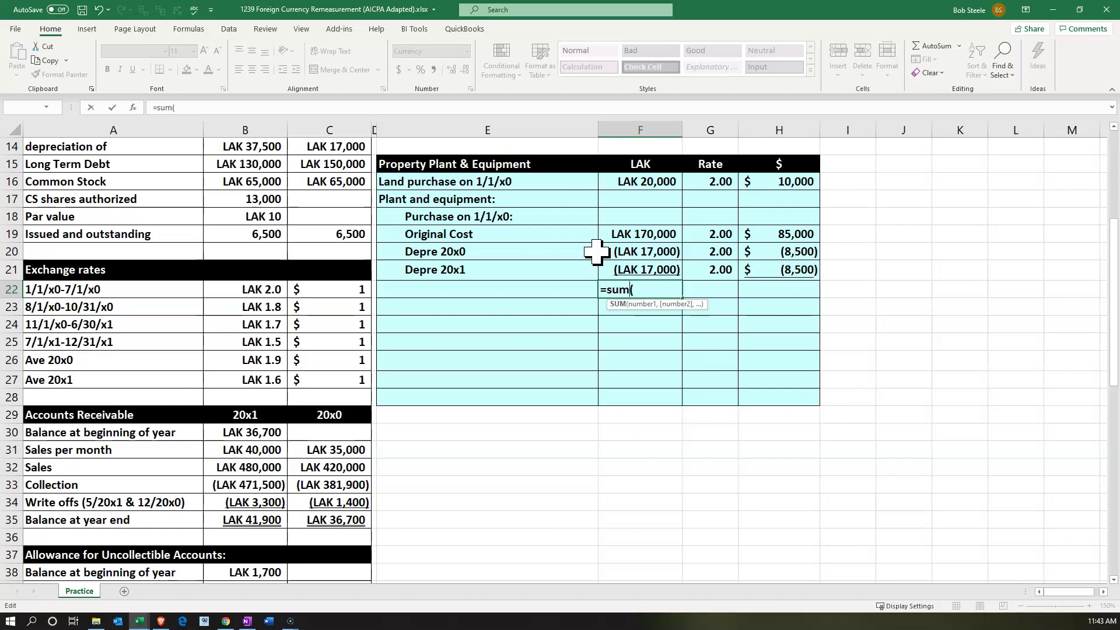
pyautogui.moveTo(663, 234); pyautogui.dragTo(665, 270)
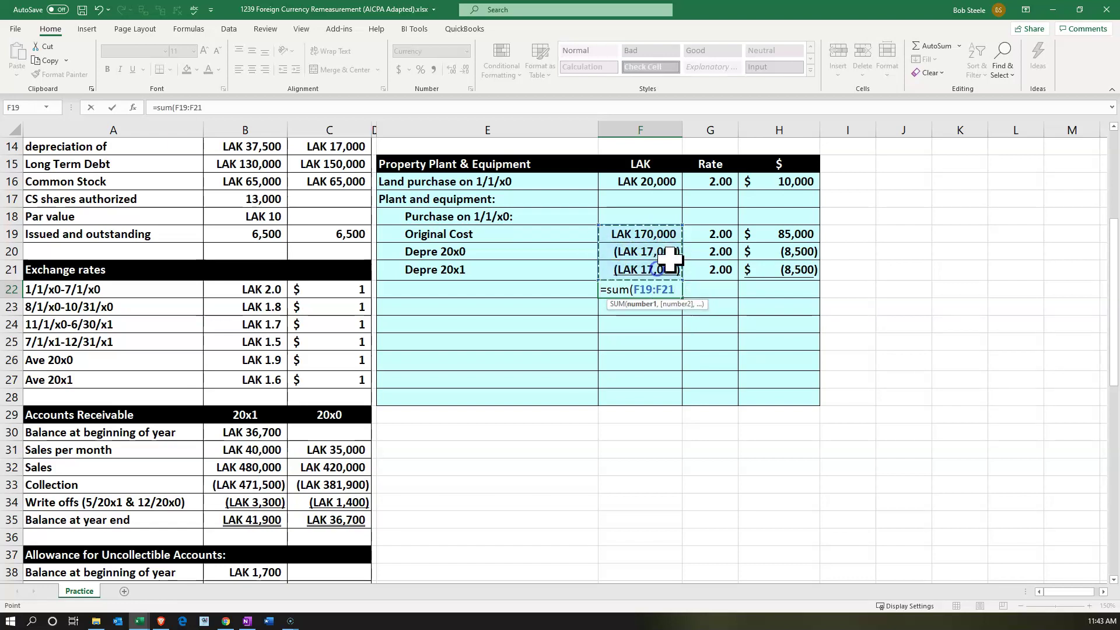
pyautogui.press('Return')
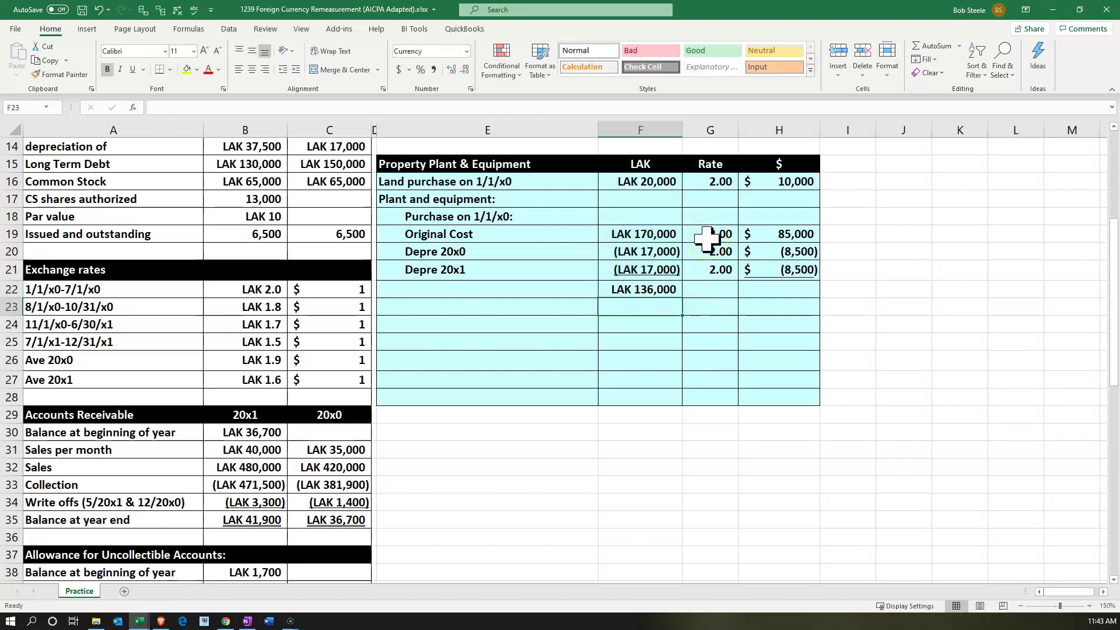
# - Set the rate for the subtotal row in G22 equal to the rate above with =G21
pyautogui.press('Right')
pyautogui.press('Up')
pyautogui.write('=g21')
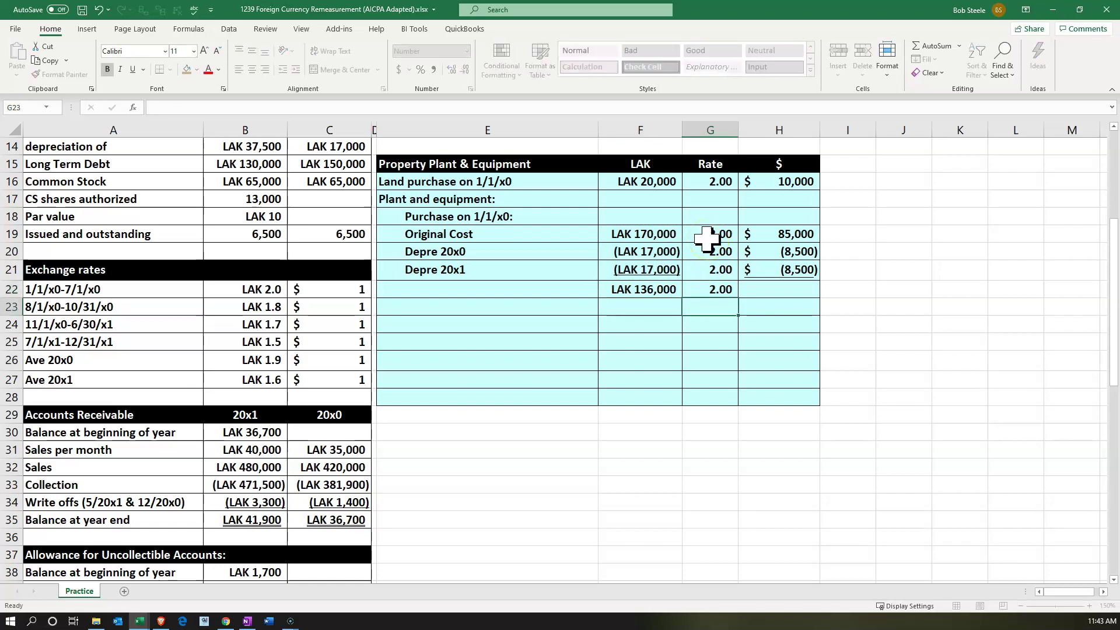
pyautogui.press('Tab')
# - Total the dollar amounts of the 1/1/x0 purchase in H22 with =SUM(H19:H21)
pyautogui.write('=')
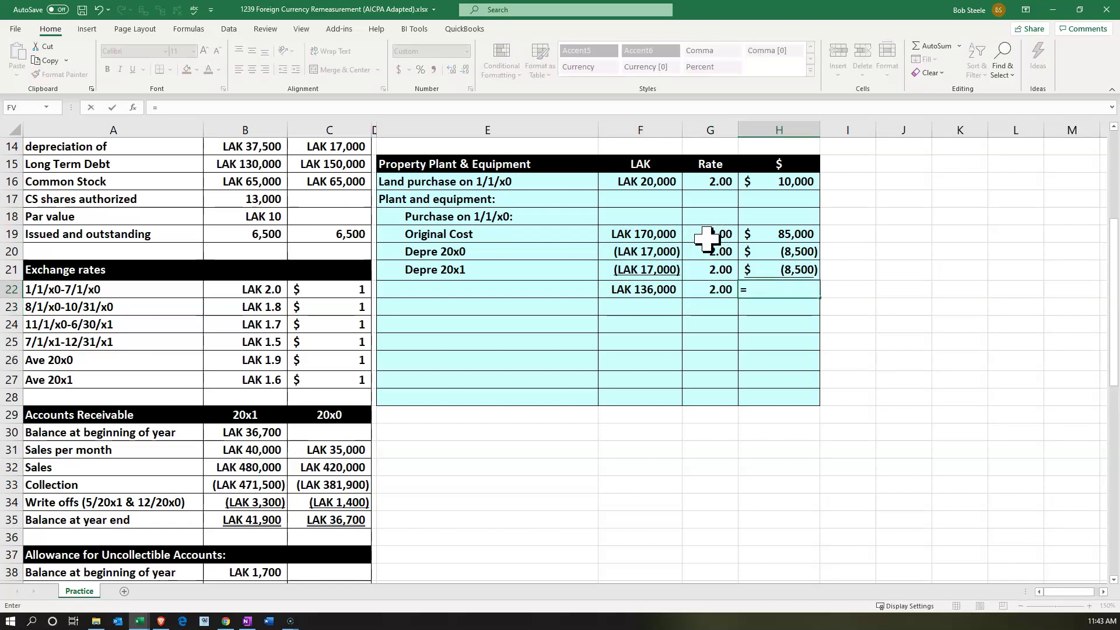
pyautogui.write('sum(')
pyautogui.press('Up')
pyautogui.hotkey('shift', 'Up')
pyautogui.hotkey('shift', 'Up')
pyautogui.press('Tab')
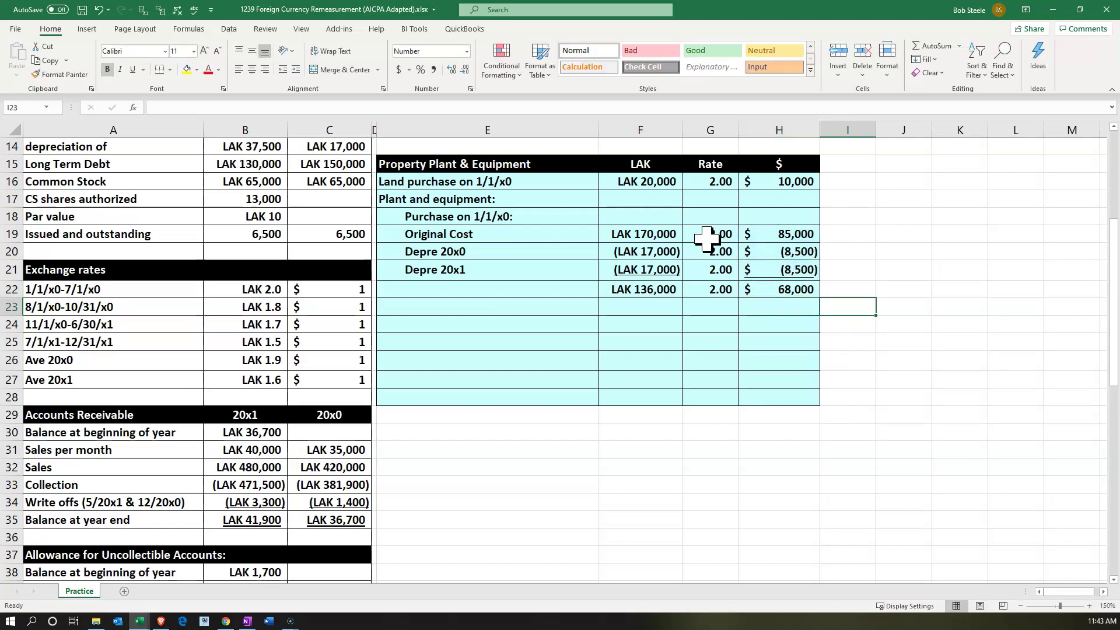
# - Check the dollar subtotal in I22 by dividing the LAK subtotal by its rate, =F22/G22
pyautogui.write('=')
pyautogui.press('Left')
pyautogui.press('Left')
pyautogui.press('Left')
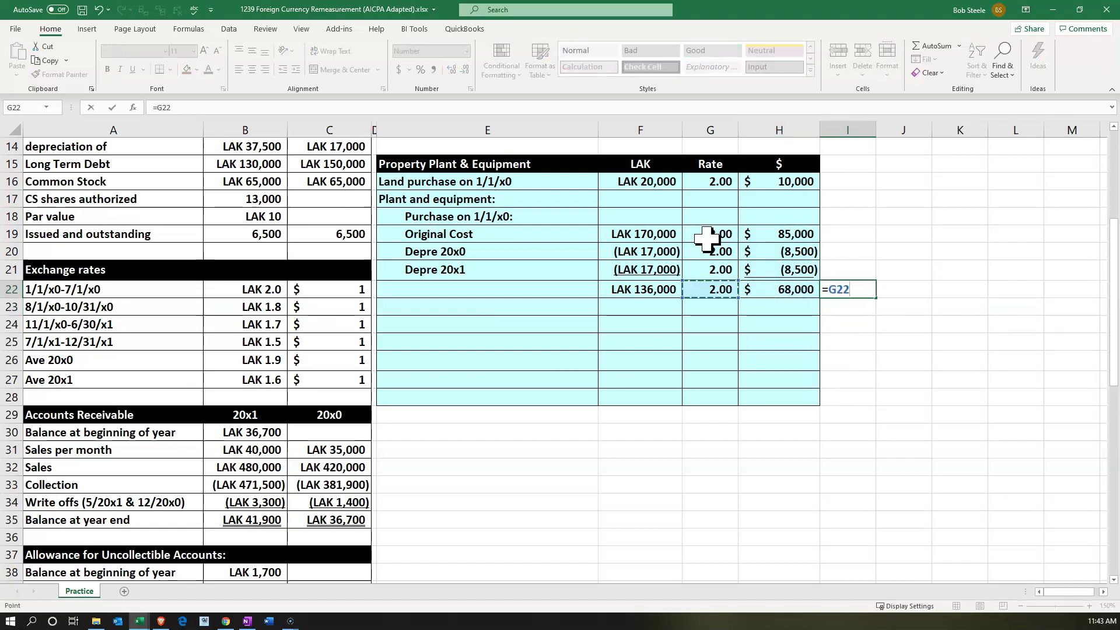
pyautogui.write('/')
pyautogui.press('Left')
pyautogui.press('Left')
pyautogui.press('Return')
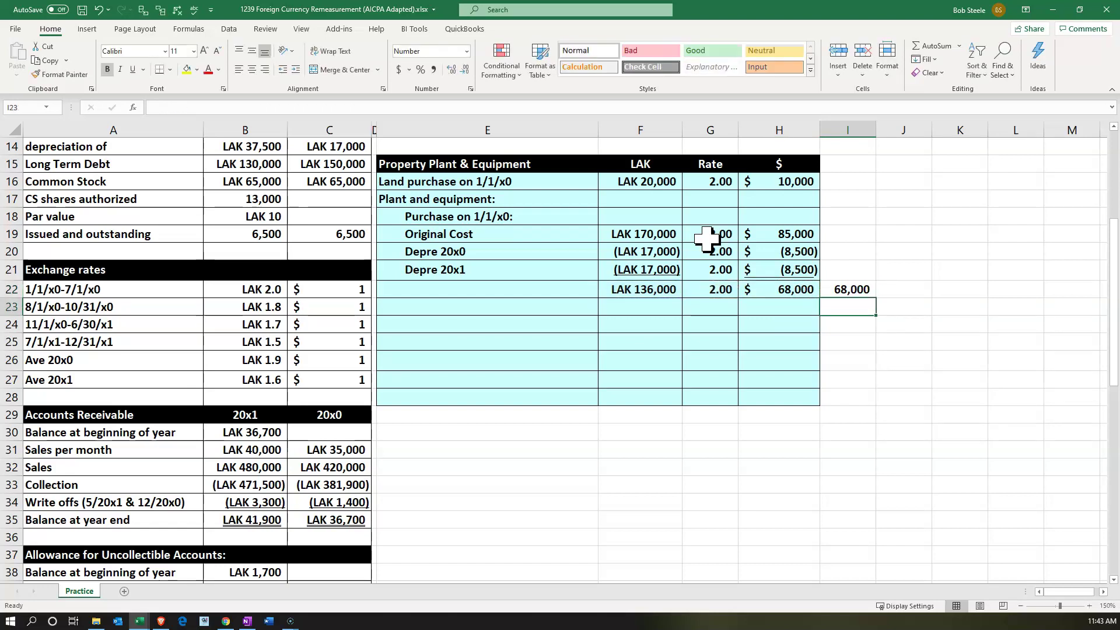
# - Clear the check calculation from cell I22
pyautogui.moveTo(708, 237); pyautogui.dragTo(702, 263)
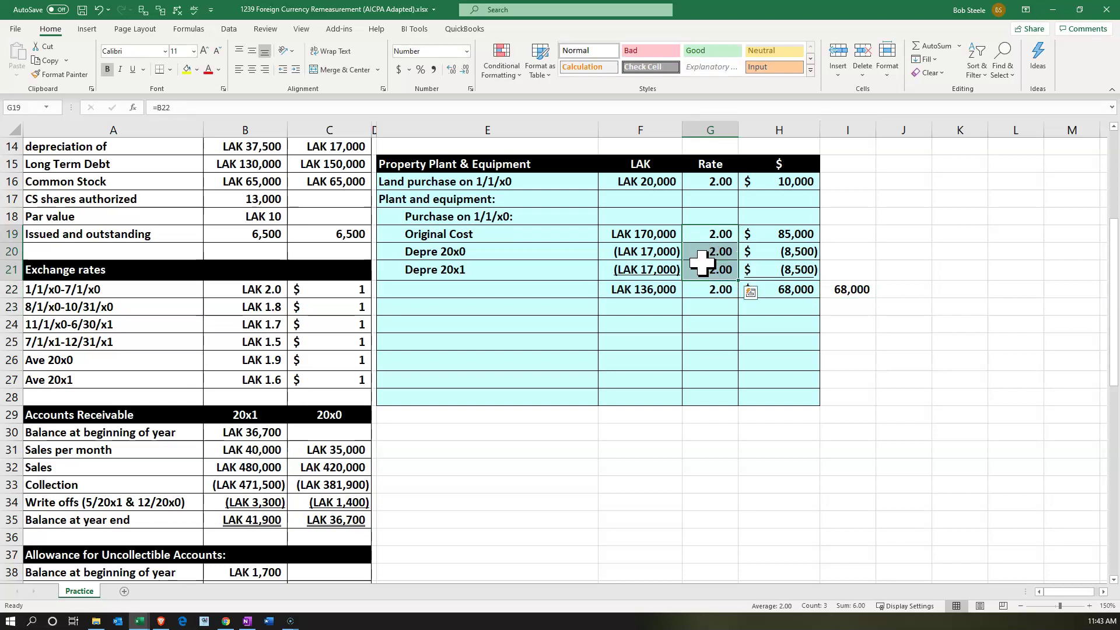
pyautogui.click(851, 289)
pyautogui.press('Return')
# - Copy the label "Plant and equipment:" from E17 into E23 below the subtotal
pyautogui.press('Left')
pyautogui.press('Left')
pyautogui.press('Left')
pyautogui.press('Left')
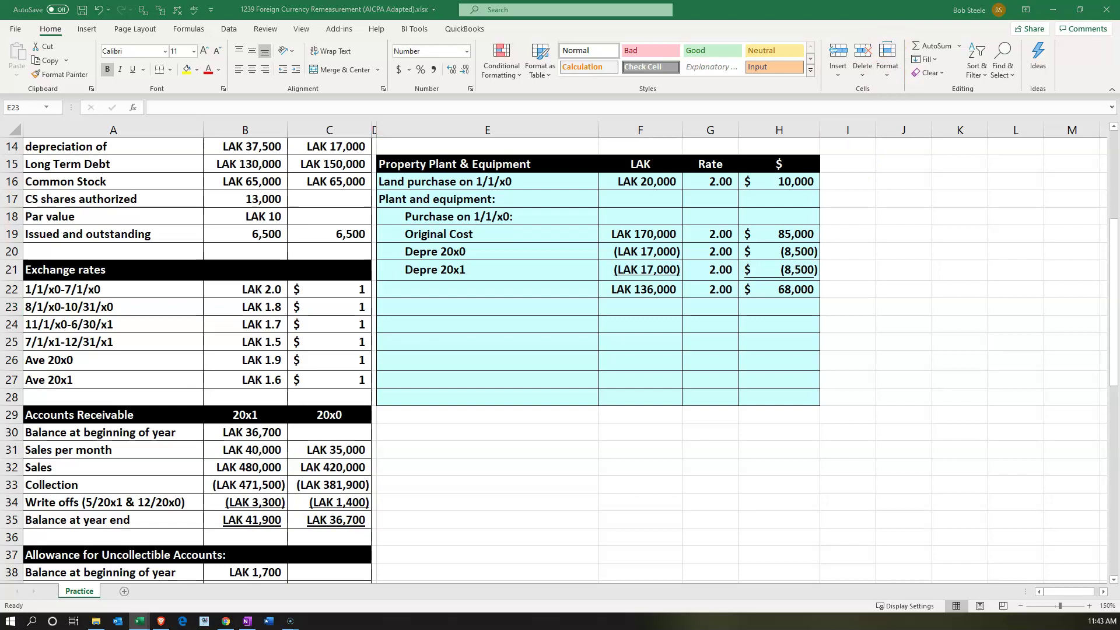
pyautogui.click(444, 199)
pyautogui.hotkey('ctrl', 'c')
pyautogui.click(565, 307)
pyautogui.hotkey('ctrl', 'v')
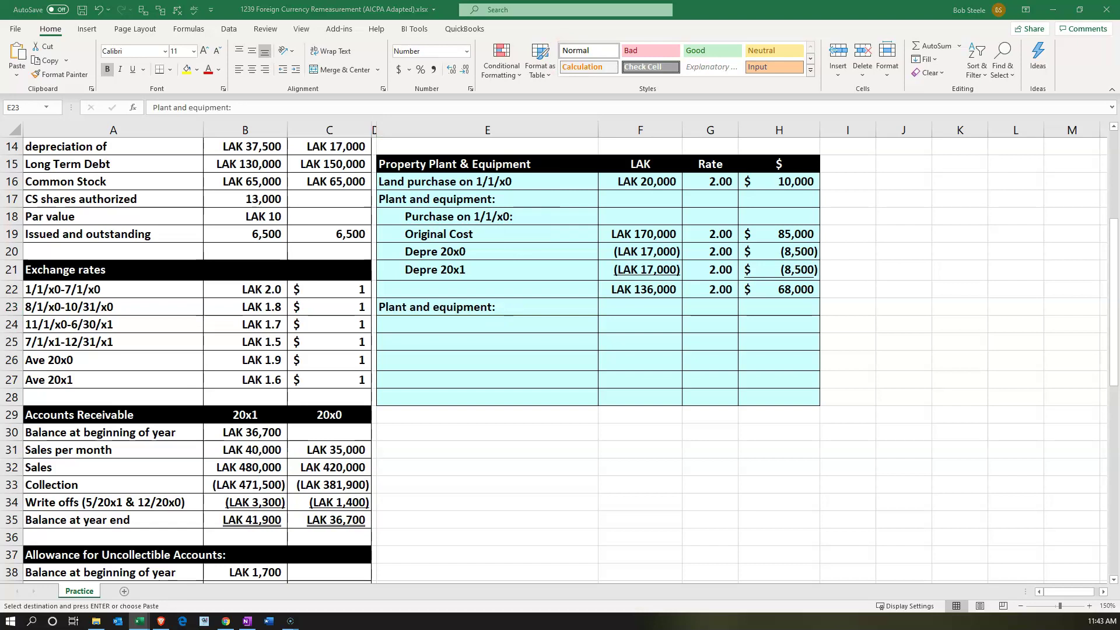
pyautogui.click(500, 304)
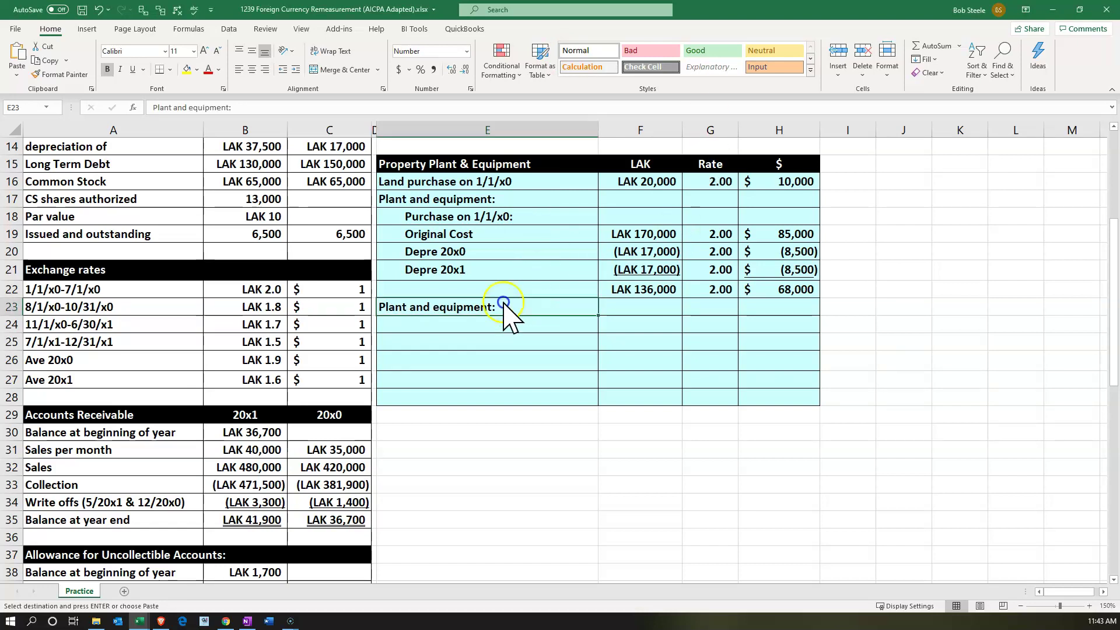
# - Enter the label "Purchase on 7/1/x1:" in E24 and paste the "Original Cost" label into E25
pyautogui.click(469, 320)
pyautogui.write('Purchase on 7/1/x1:')
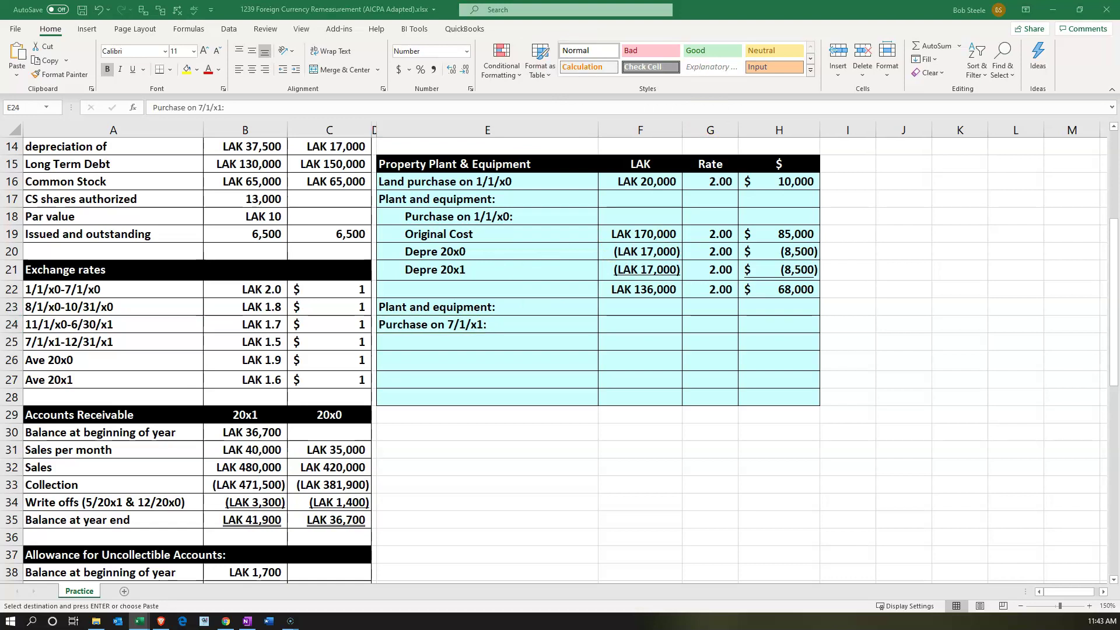
pyautogui.click(488, 369)
pyautogui.click(464, 343)
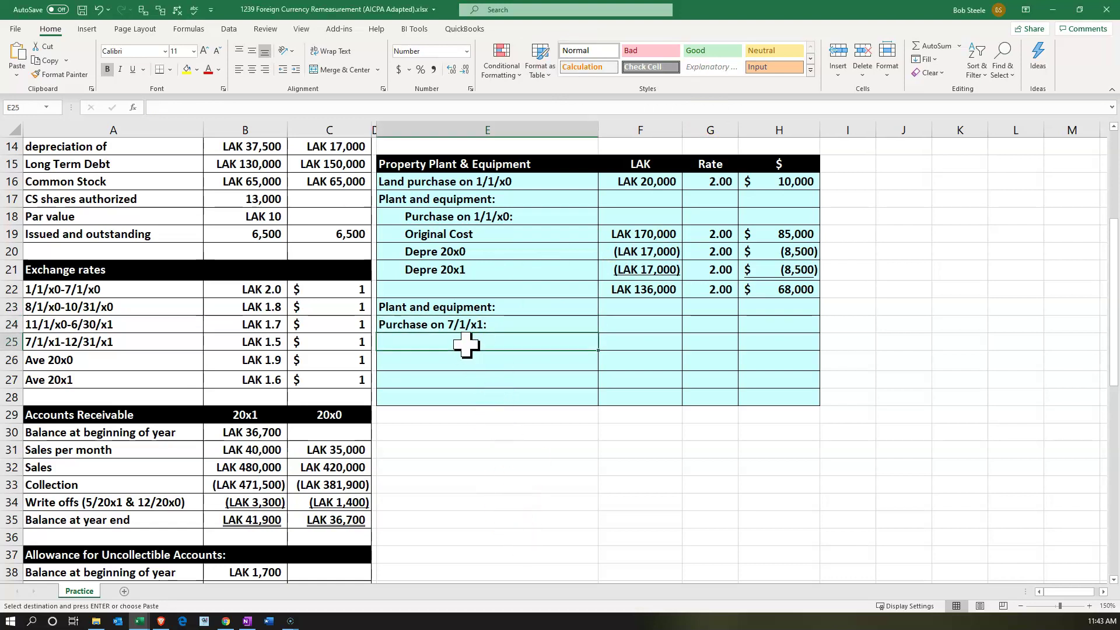
pyautogui.hotkey('ctrl', 'v')
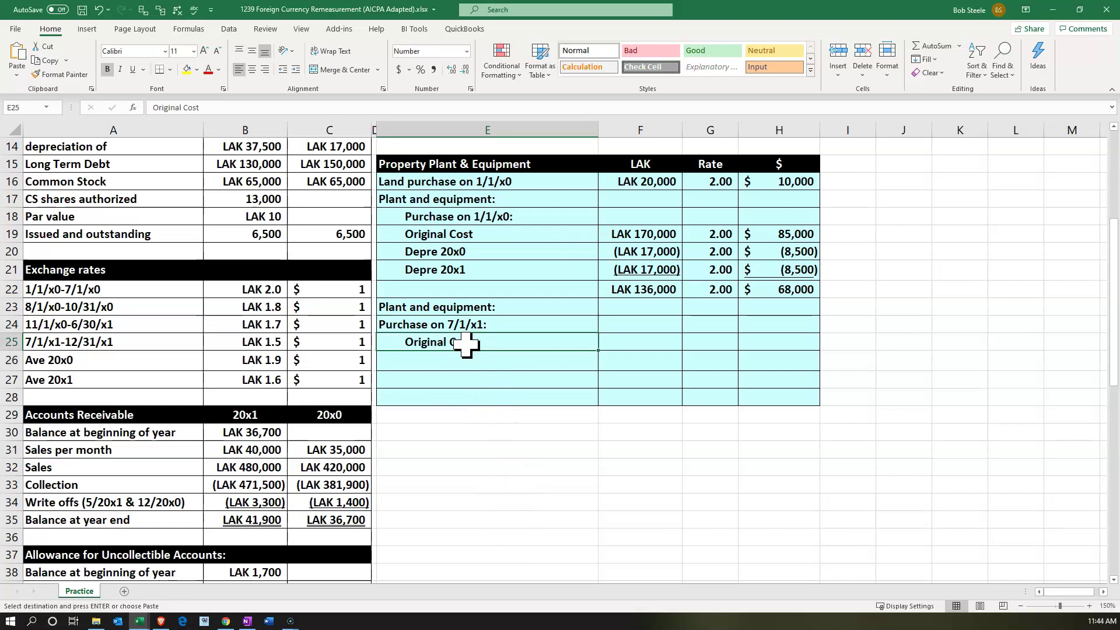
# - Link the original cost in F25 to the 7/4/x1 equipment purchase amount with =C52
pyautogui.press('Right')
pyautogui.write('=')
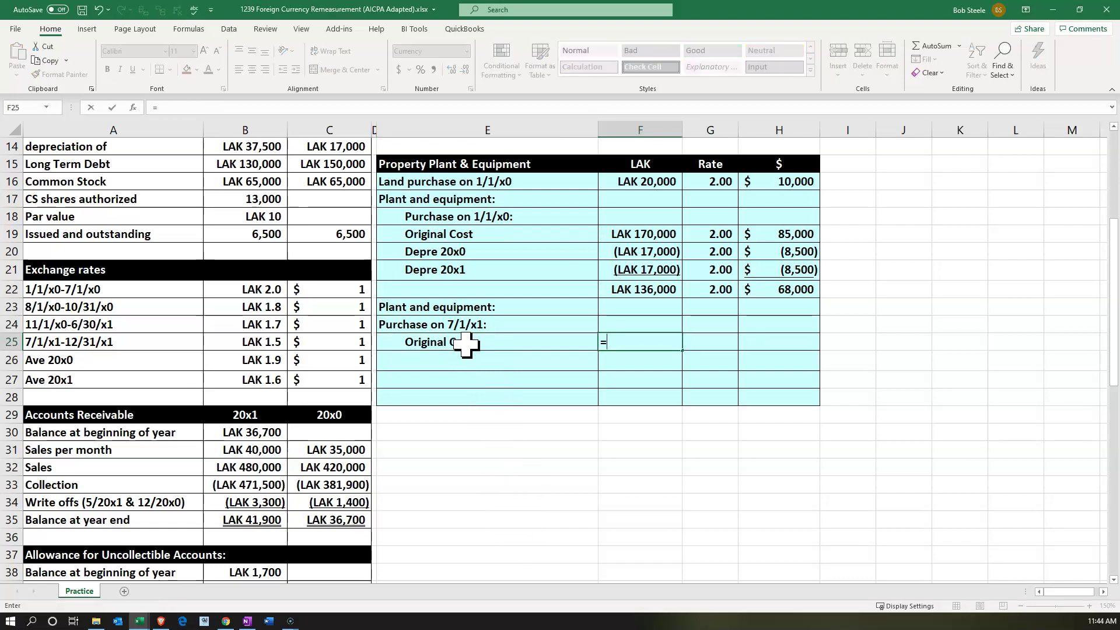
pyautogui.press('Down')
pyautogui.press('Down')
pyautogui.press('Down')
pyautogui.press('Down')
pyautogui.press('Down')
pyautogui.press('Down')
pyautogui.press('Down')
pyautogui.press('Down')
pyautogui.press('Down')
pyautogui.press('Down')
pyautogui.press('Down')
pyautogui.press('Down')
pyautogui.press('Down')
pyautogui.press('Down')
pyautogui.press('Down')
pyautogui.press('Down')
pyautogui.press('Down')
pyautogui.press('Down')
pyautogui.press('Down')
pyautogui.press('Down')
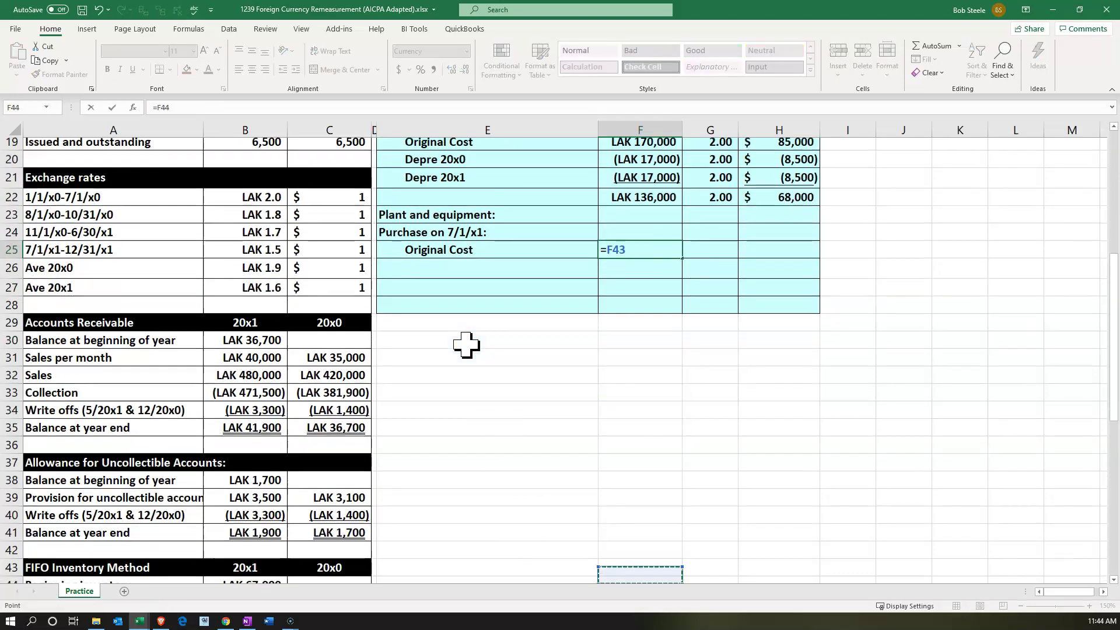
pyautogui.press('Down')
pyautogui.press('Down')
pyautogui.press('Down')
pyautogui.press('Down')
pyautogui.press('Down')
pyautogui.press('Down')
pyautogui.press('Down')
pyautogui.press('Down')
pyautogui.press('Down')
pyautogui.press('Down')
pyautogui.press('Down')
pyautogui.press('Down')
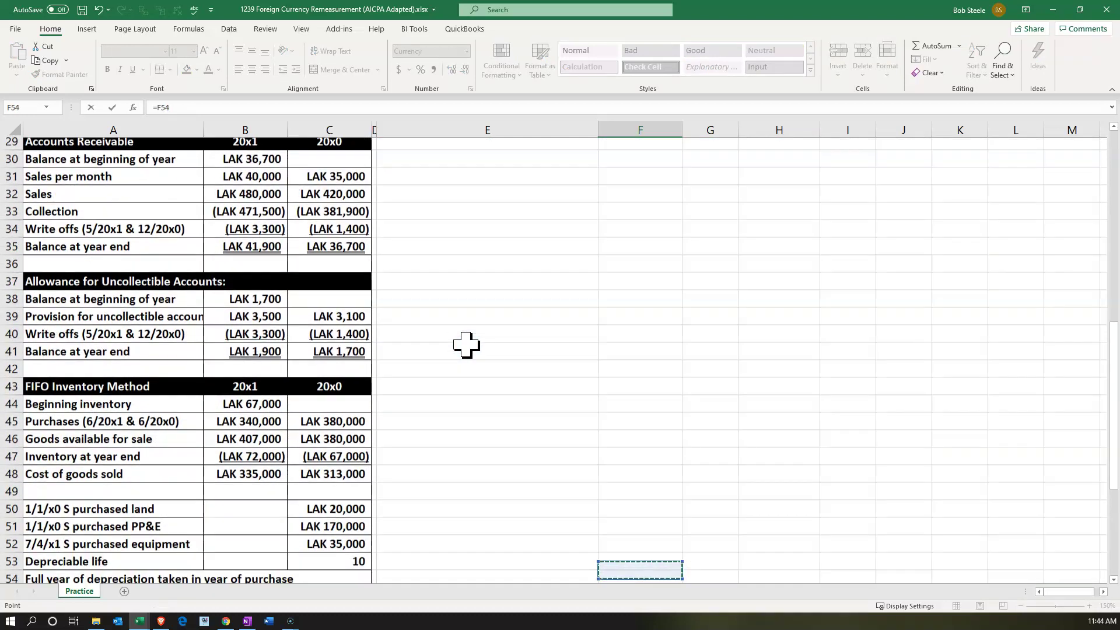
pyautogui.press('Down')
pyautogui.press('Down')
pyautogui.press('Down')
pyautogui.press('Down')
pyautogui.press('Down')
pyautogui.press('Down')
pyautogui.press('Down')
pyautogui.press('Down')
pyautogui.press('Down')
pyautogui.press('Down')
pyautogui.press('Left')
pyautogui.press('Left')
pyautogui.press('Up')
pyautogui.press('Up')
pyautogui.press('Up')
pyautogui.press('Up')
pyautogui.press('Up')
pyautogui.press('Up')
pyautogui.press('Up')
pyautogui.press('Up')
pyautogui.press('Up')
pyautogui.press('Up')
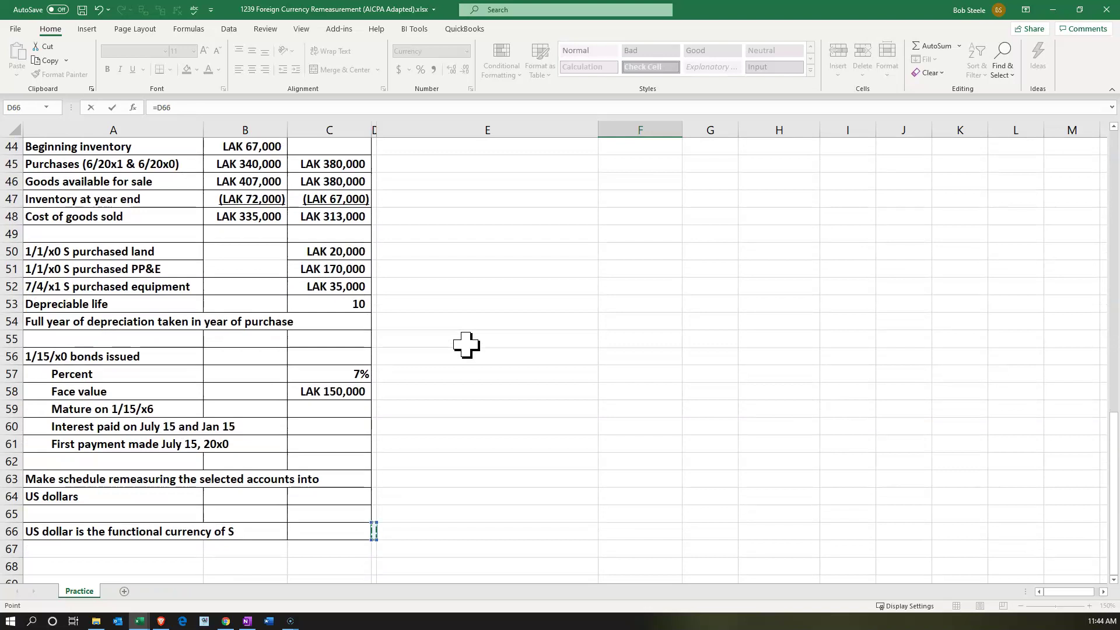
pyautogui.press('Up')
pyautogui.press('Up')
pyautogui.press('Up')
pyautogui.press('Up')
pyautogui.press('Up')
pyautogui.press('Left')
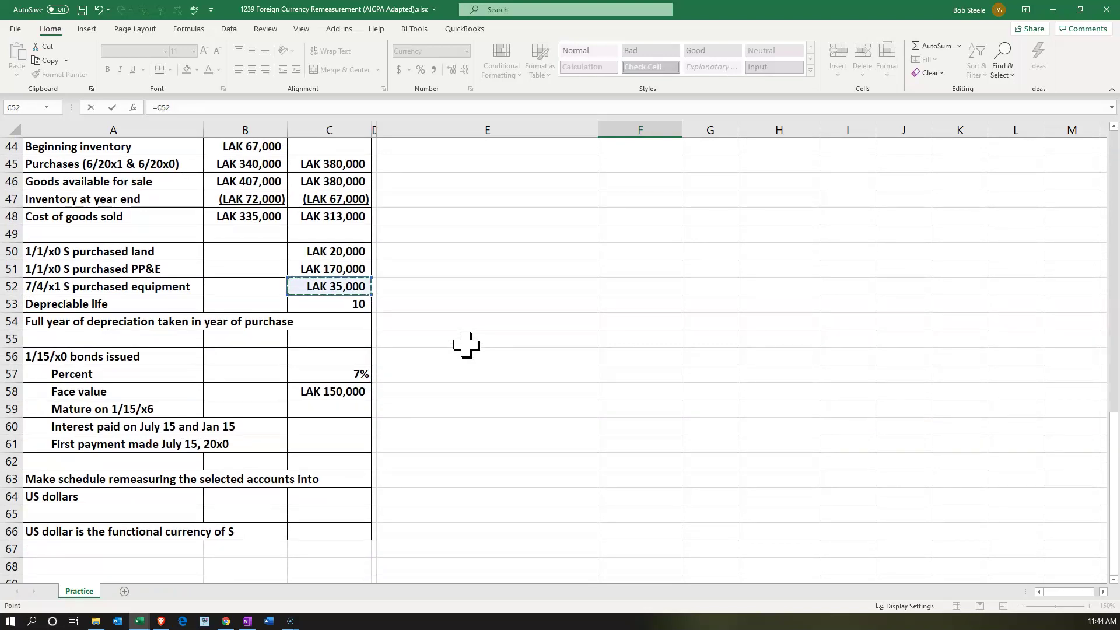
pyautogui.press('Return')
# - Link the exchange rate in G25 for the new equipment's original cost to the 7/1/x1-12/31/x1 rate with =B25
pyautogui.scroll(2, 466, 346)
pyautogui.press('Down')
pyautogui.press('Down')
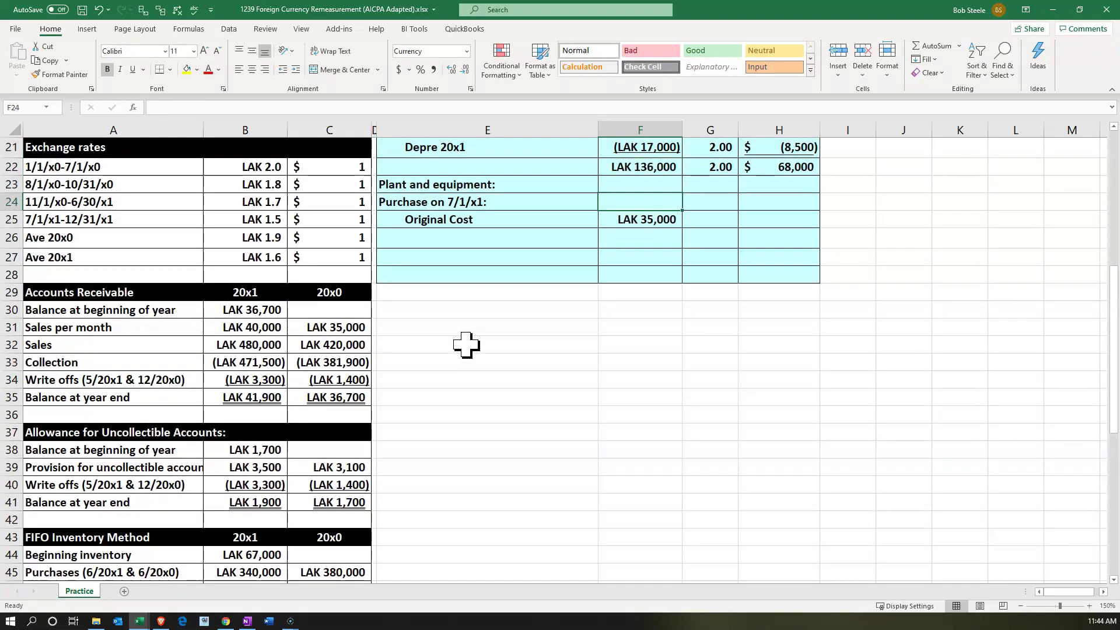
pyautogui.press('Right')
pyautogui.write('=')
pyautogui.press('Down')
pyautogui.press('Down')
pyautogui.press('Down')
pyautogui.press('Down')
pyautogui.press('Down')
pyautogui.press('Down')
pyautogui.press('Down')
pyautogui.press('Down')
pyautogui.press('Down')
pyautogui.press('Down')
pyautogui.press('Down')
pyautogui.press('Down')
pyautogui.press('Down')
pyautogui.press('Down')
pyautogui.press('Down')
pyautogui.press('Down')
pyautogui.press('Down')
pyautogui.press('Down')
pyautogui.press('Down')
pyautogui.press('Down')
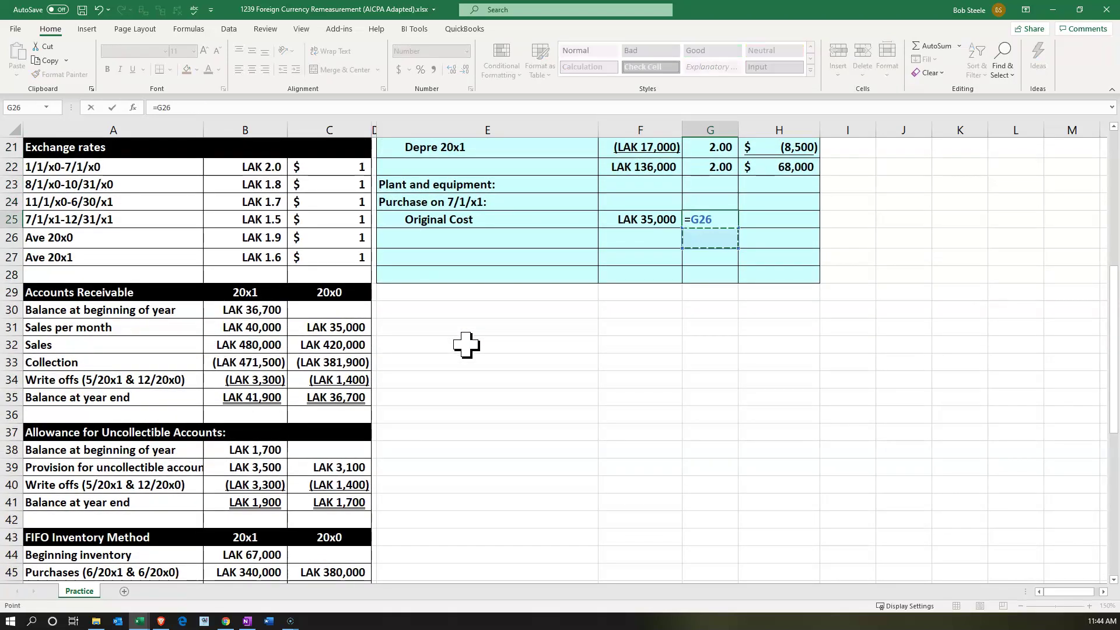
pyautogui.press('Down')
pyautogui.press('Down')
pyautogui.press('Down')
pyautogui.press('Down')
pyautogui.press('Down')
pyautogui.press('Down')
pyautogui.press('Down')
pyautogui.press('Down')
pyautogui.press('Down')
pyautogui.press('Down')
pyautogui.press('Down')
pyautogui.press('Down')
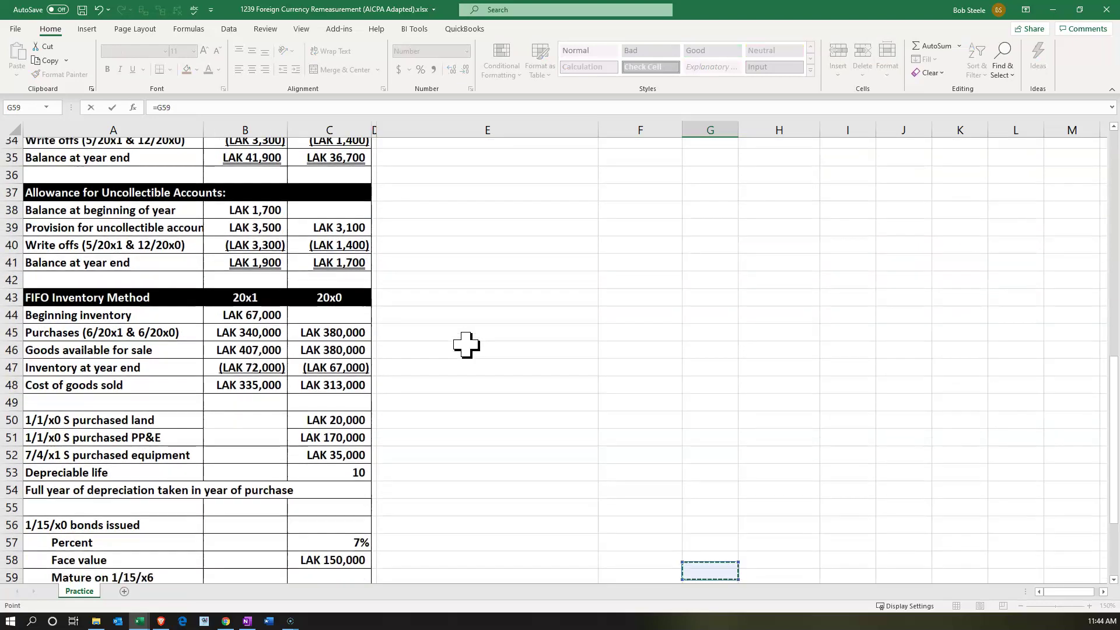
pyautogui.press('Down')
pyautogui.press('Down')
pyautogui.press('Down')
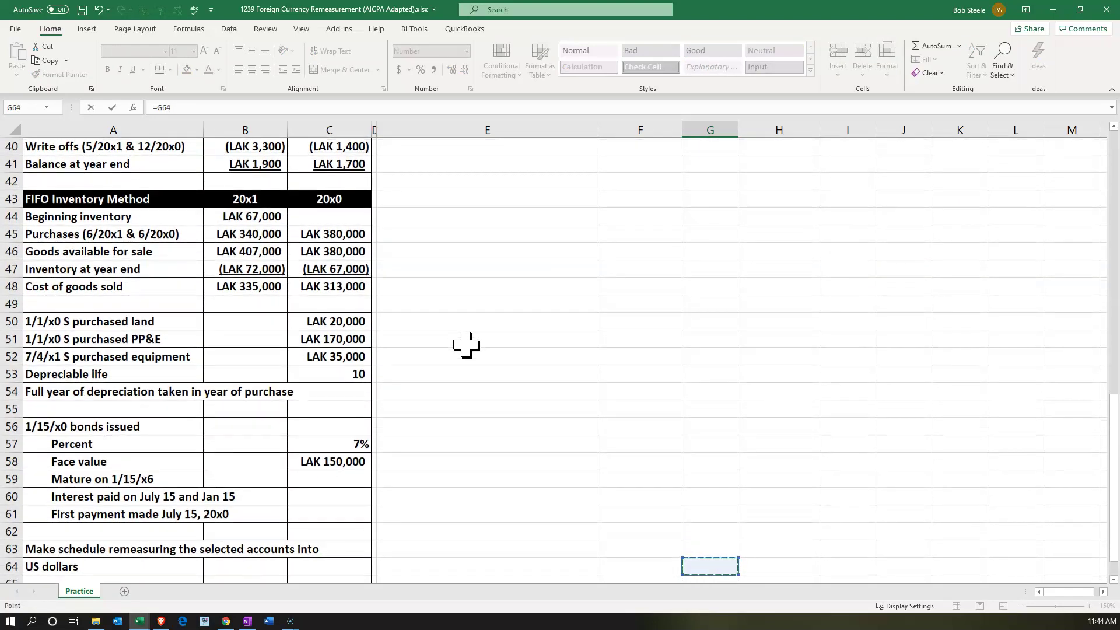
pyautogui.scroll(-2, 467, 344)
pyautogui.scroll(1, 444, 377)
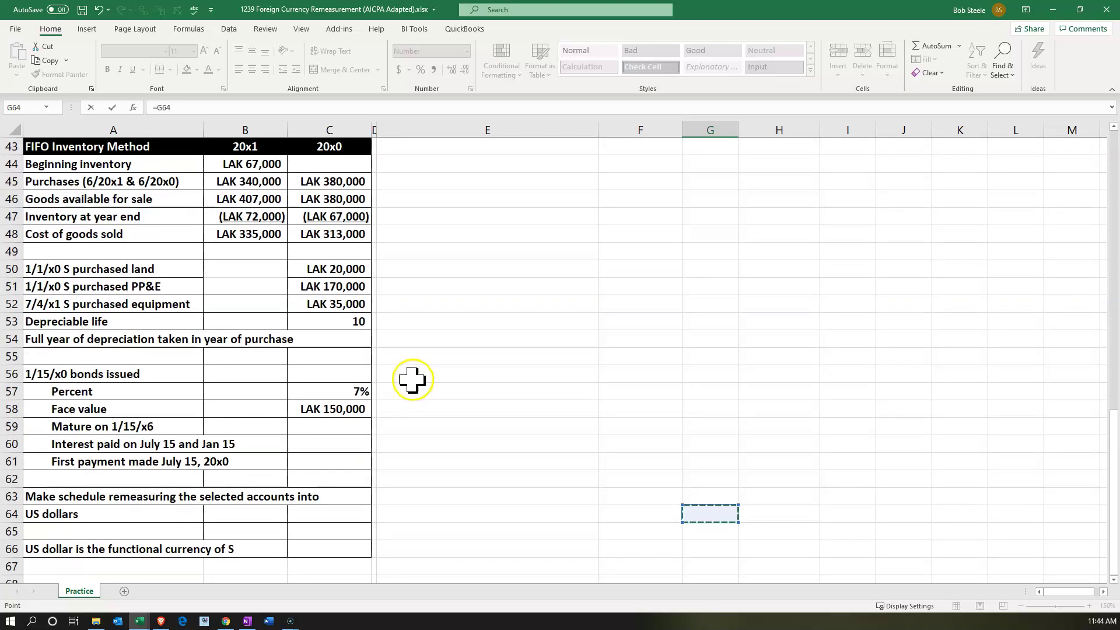
pyautogui.scroll(5, 188, 325)
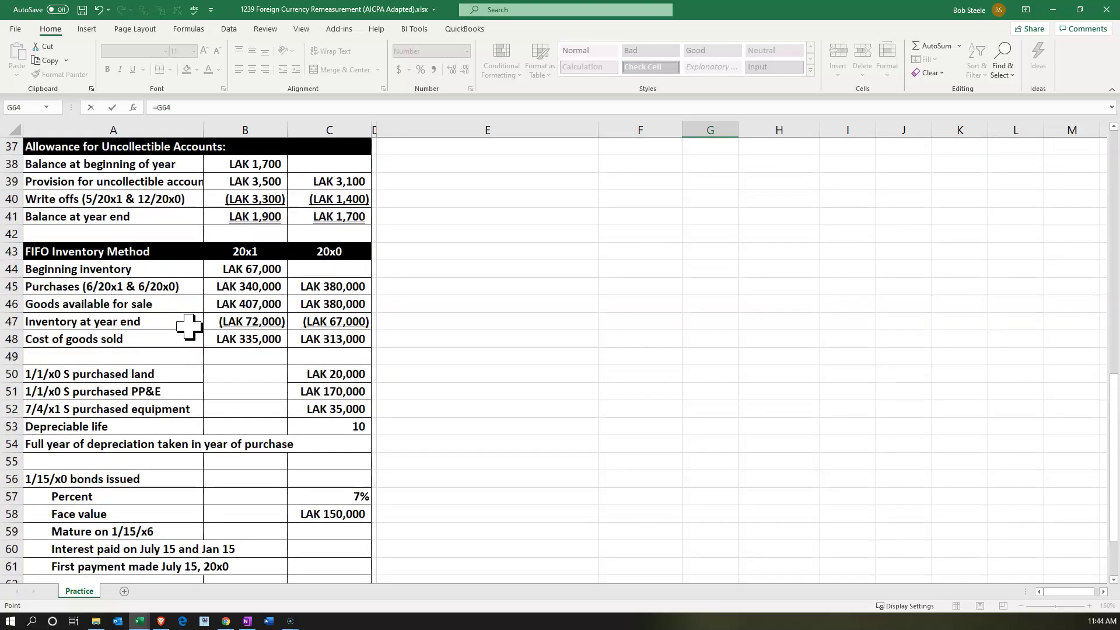
pyautogui.scroll(3, 189, 325)
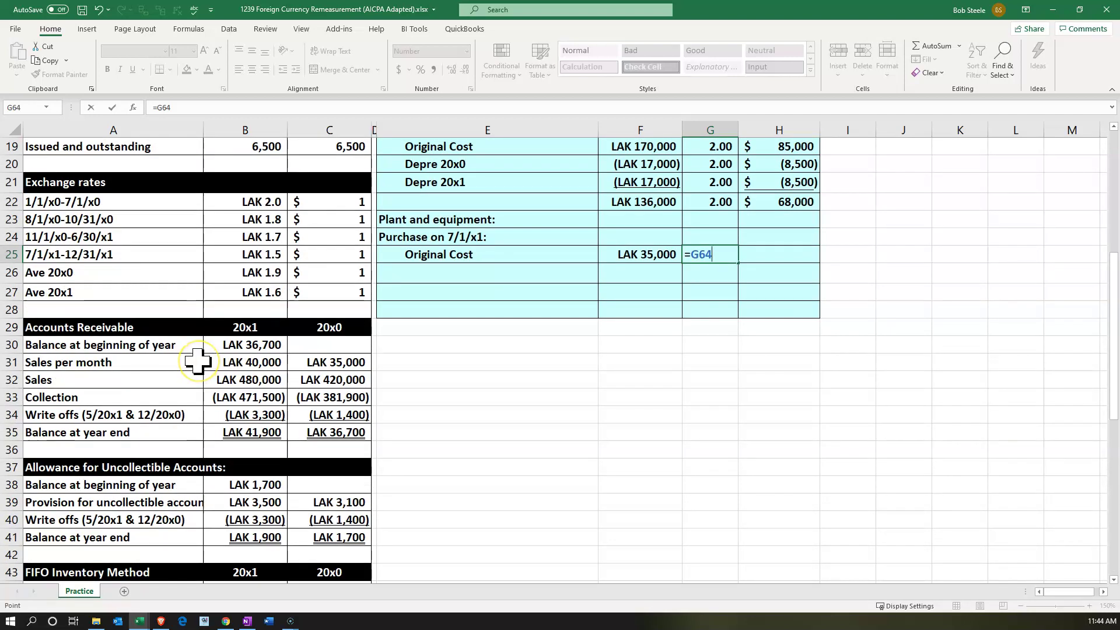
pyautogui.click(244, 254)
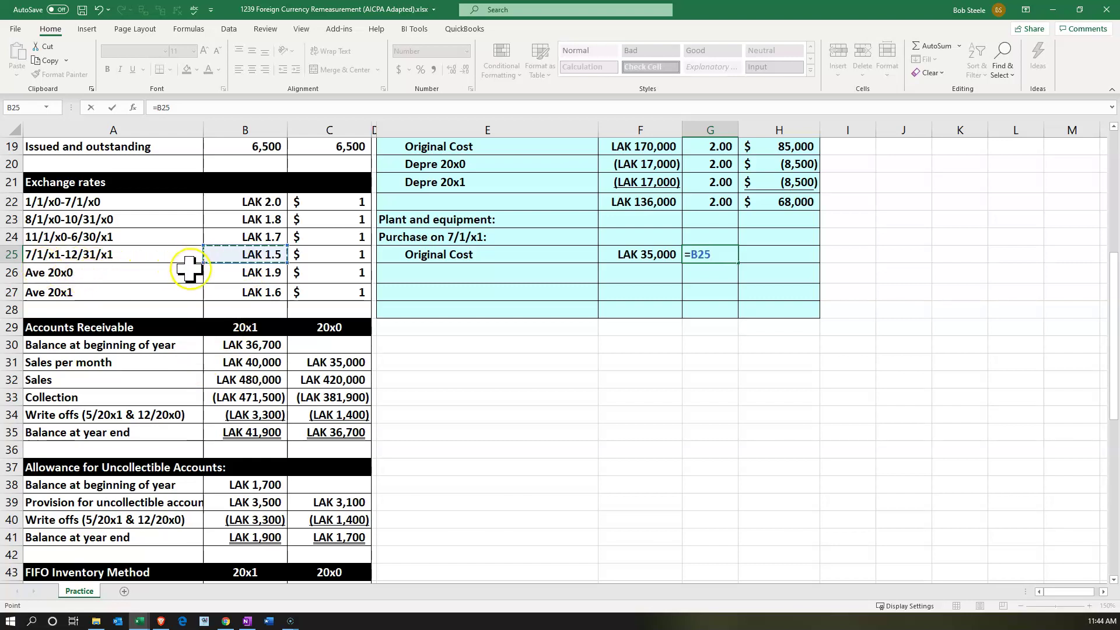
pyautogui.press('Return')
pyautogui.press('Up')
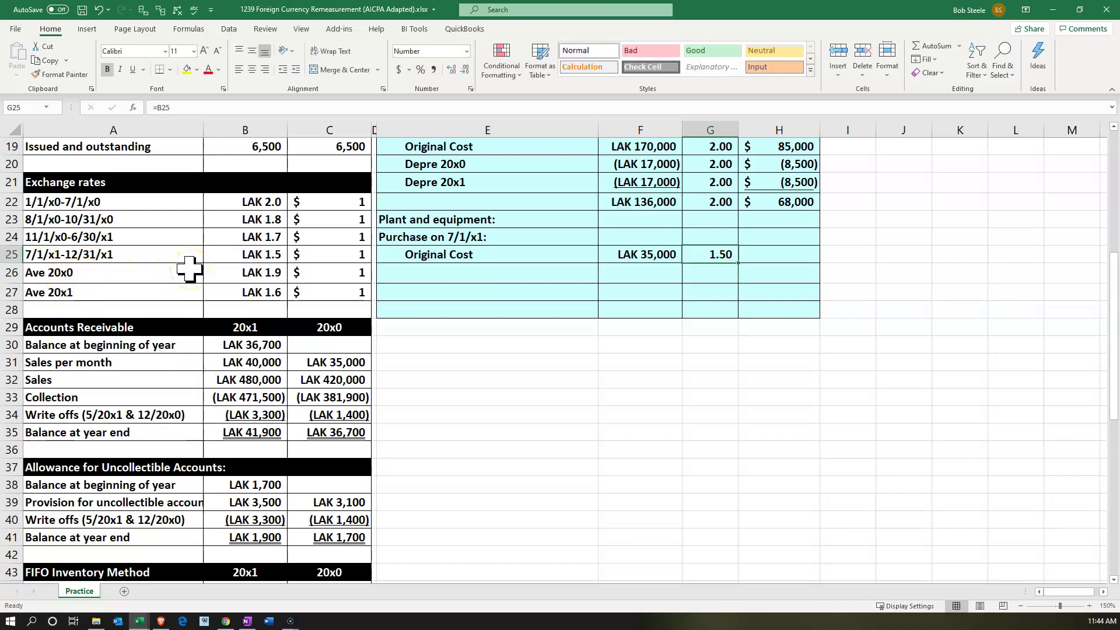
# - Calculate the US dollar original cost in H25 with =F25/G25
pyautogui.press('Right')
pyautogui.write('=')
pyautogui.press('Left')
pyautogui.press('Left')
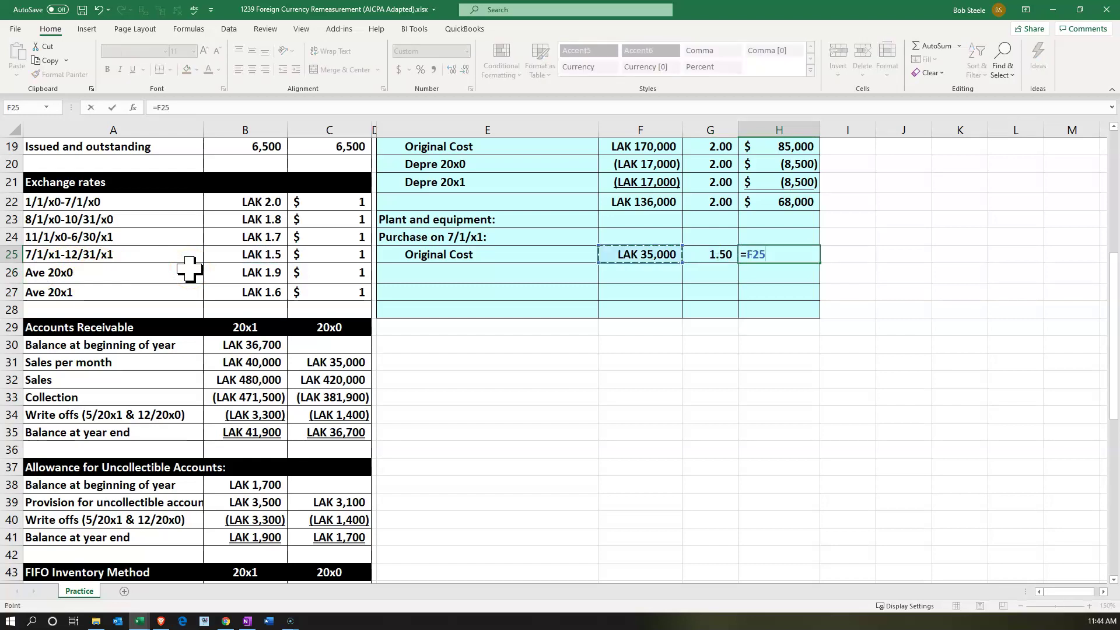
pyautogui.write('/')
pyautogui.press('Left')
pyautogui.press('Return')
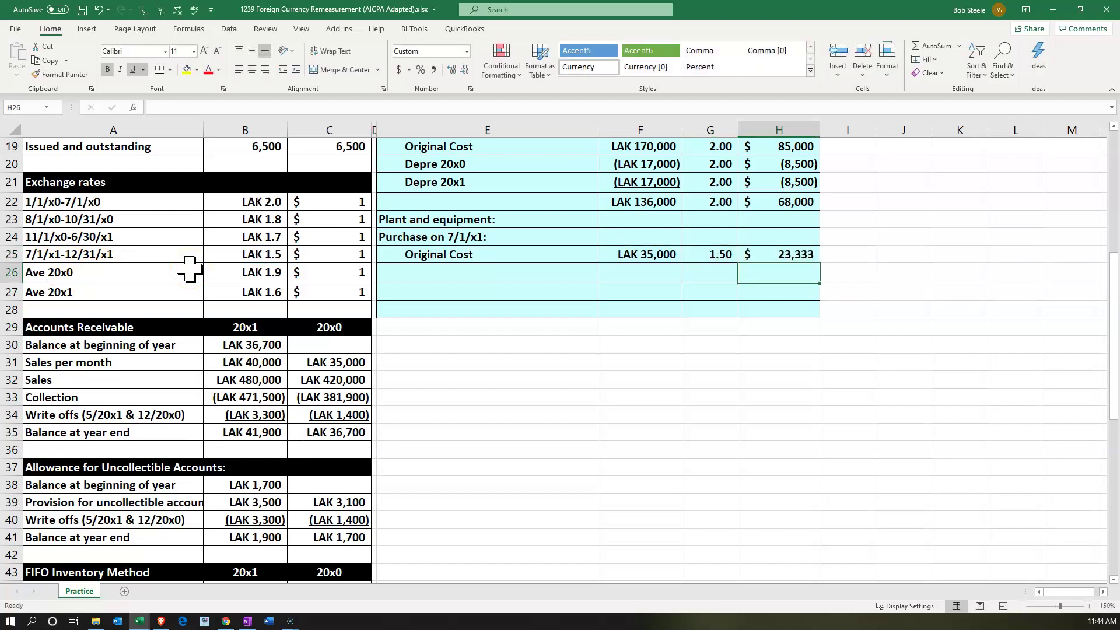
# - Enter the label "Depre 20x1" in E26 below the new equipment's original cost
pyautogui.press('Left')
pyautogui.press('Left')
pyautogui.press('Left')
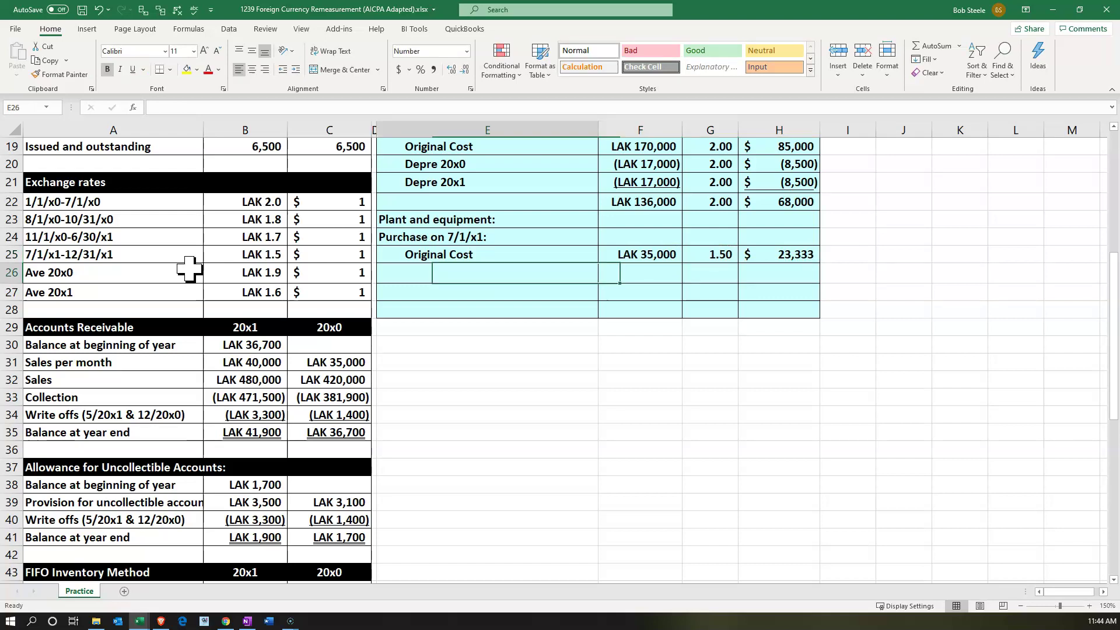
pyautogui.write('D')
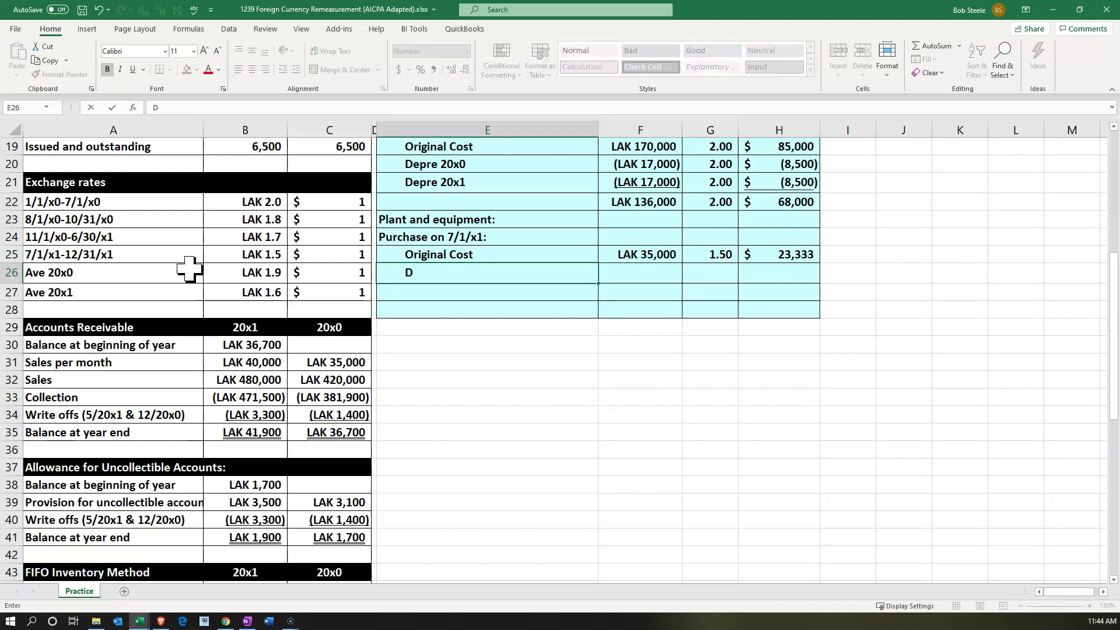
pyautogui.write('epre 20x1')
pyautogui.press('Tab')
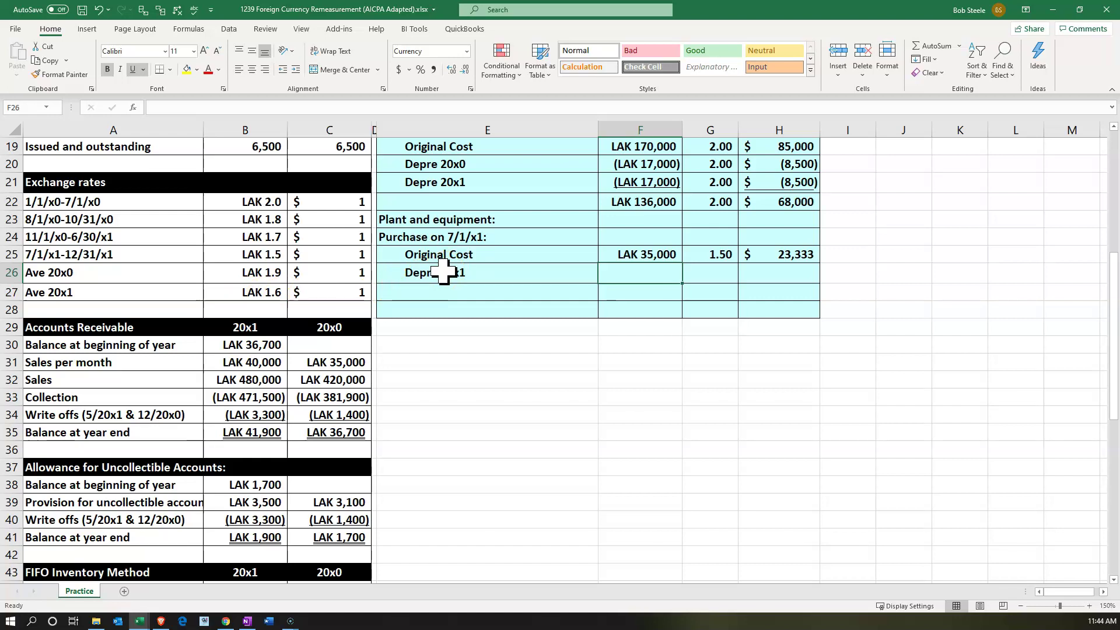
# - Calculate the 20x1 depreciation in F26 as the negative original cost divided by the depreciable life, -F25/C53
pyautogui.write('-F25/')
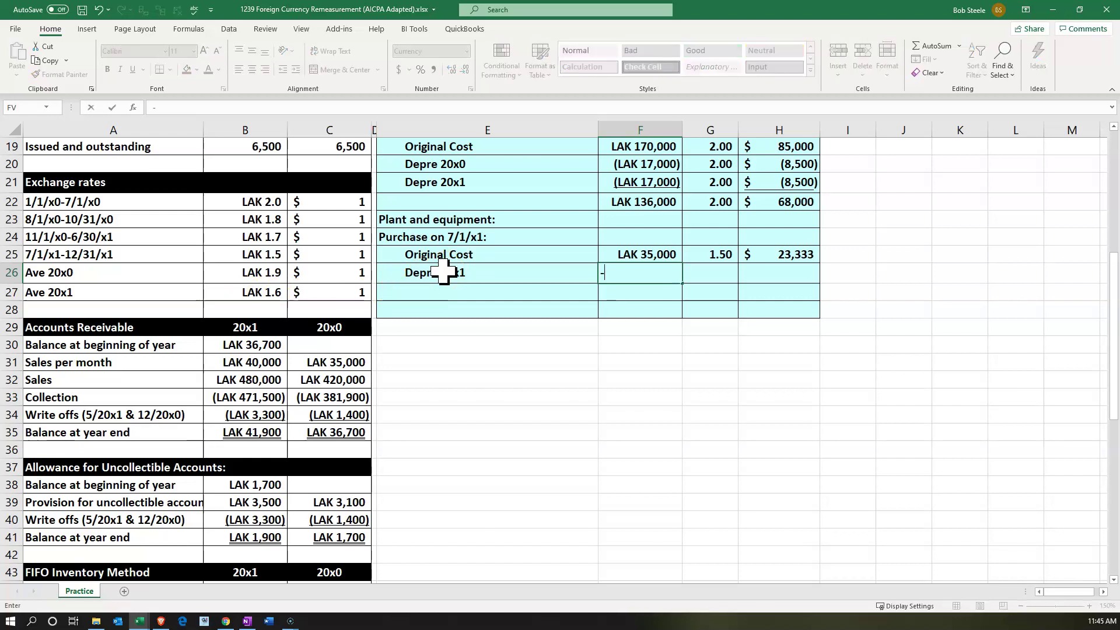
pyautogui.press('Down')
pyautogui.press('Down')
pyautogui.press('Down')
pyautogui.press('Down')
pyautogui.press('Down')
pyautogui.press('Down')
pyautogui.press('Down')
pyautogui.press('Down')
pyautogui.press('Down')
pyautogui.press('Down')
pyautogui.press('Down')
pyautogui.press('Down')
pyautogui.press('Down')
pyautogui.press('Down')
pyautogui.press('Down')
pyautogui.press('Down')
pyautogui.press('Down')
pyautogui.press('Down')
pyautogui.press('Down')
pyautogui.press('Down')
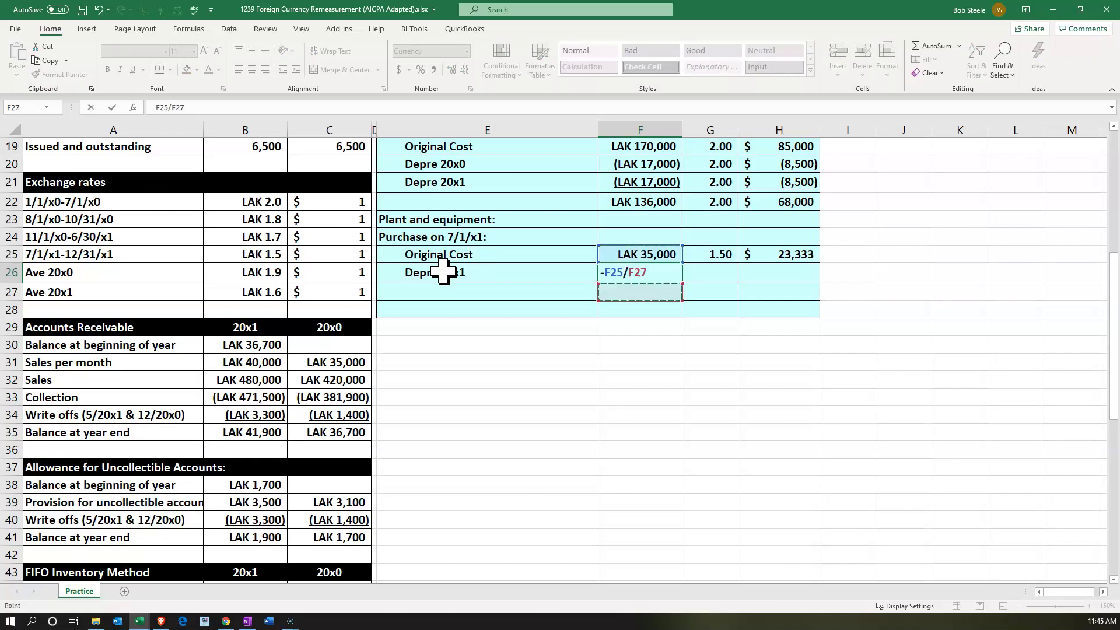
pyautogui.press('Down')
pyautogui.press('Down')
pyautogui.press('Down')
pyautogui.press('Down')
pyautogui.press('Down')
pyautogui.press('Down')
pyautogui.press('Down')
pyautogui.press('Down')
pyautogui.press('Left')
pyautogui.press('Left')
pyautogui.press('Left')
pyautogui.press('Up')
pyautogui.press('Up')
pyautogui.press('Up')
pyautogui.press('Up')
pyautogui.press('Up')
pyautogui.press('Up')
pyautogui.press('Up')
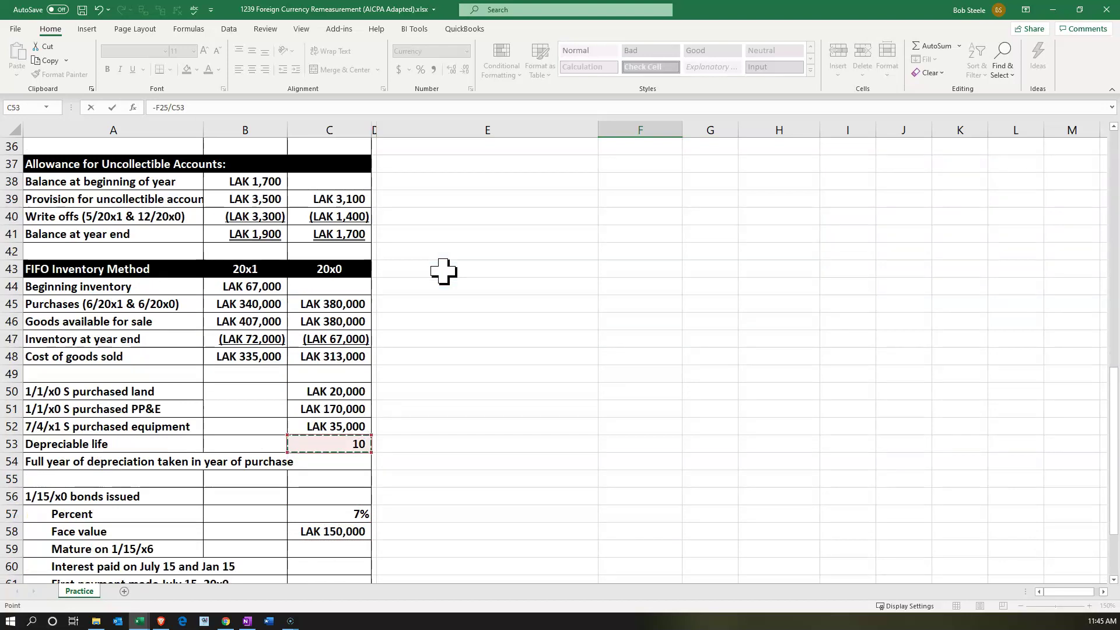
pyautogui.press('Return')
# - Link the depreciation exchange rate in G26 to the rate above it with =G25
pyautogui.press('Left')
pyautogui.press('Up')
pyautogui.press('Up')
pyautogui.press('Up')
pyautogui.press('Up')
pyautogui.press('Up')
pyautogui.press('Up')
pyautogui.press('Down')
pyautogui.press('Down')
pyautogui.press('Down')
pyautogui.press('Down')
pyautogui.press('Down')
pyautogui.press('Right')
pyautogui.press('Right')
pyautogui.write('=')
pyautogui.press('Up')
pyautogui.hotkey('ctrl', 'Return')
# - Calculate the US dollar depreciation in H26 with =F26/G26
pyautogui.press('Right')
pyautogui.write('=')
pyautogui.press('Left')
pyautogui.press('Left')
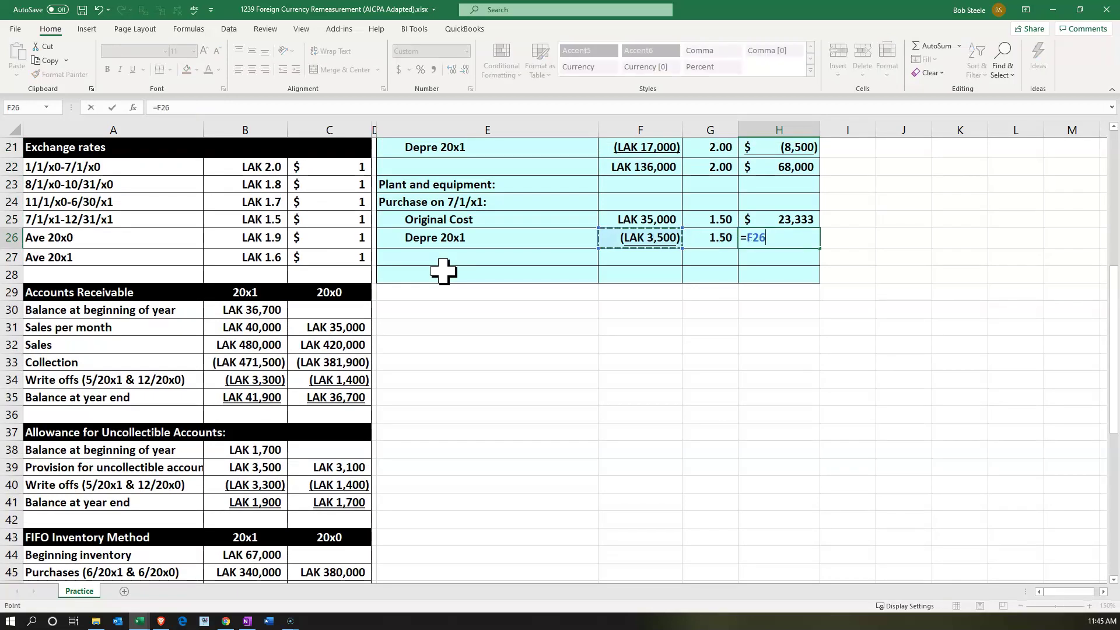
pyautogui.write('/')
pyautogui.press('Left')
pyautogui.press('Return')
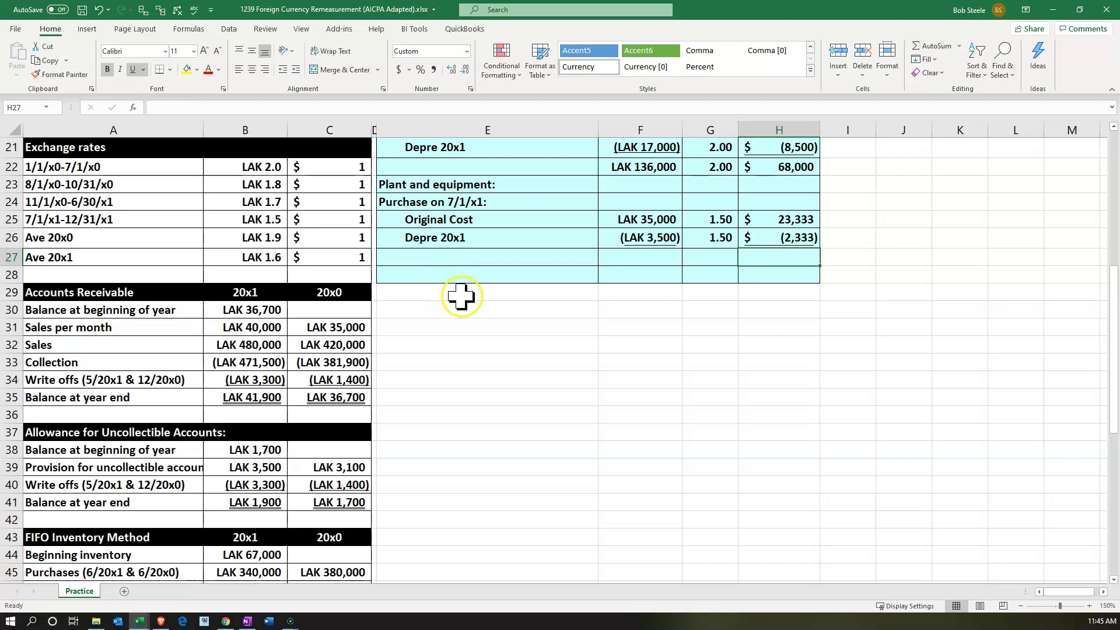
# - Total the LAK original cost and depreciation in F27 by summing F25:F26
pyautogui.click(613, 257)
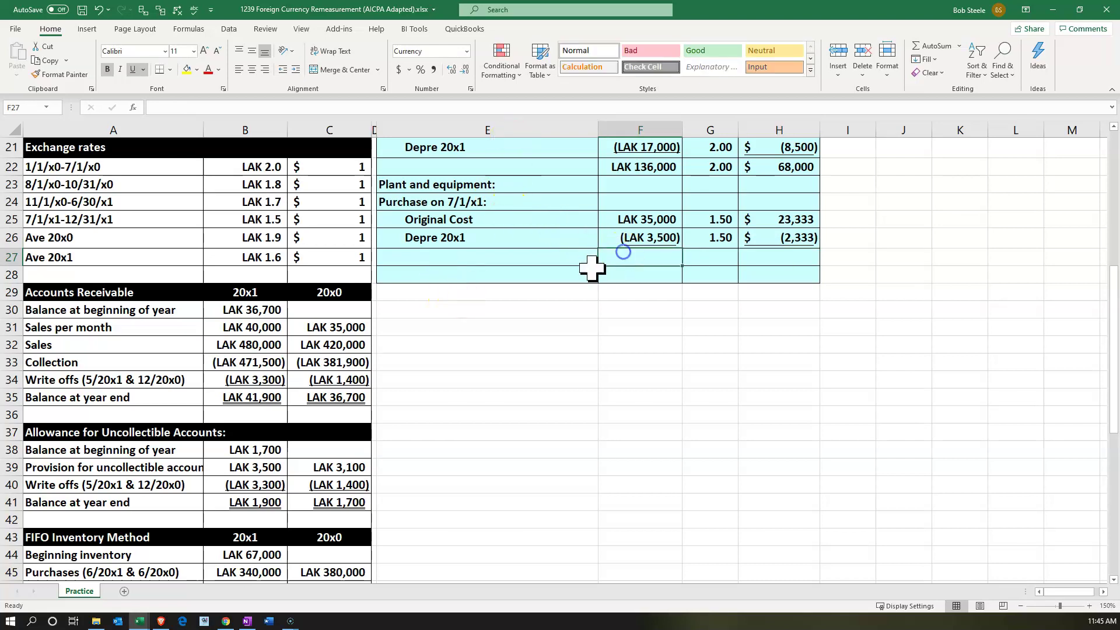
pyautogui.write('=sum(')
pyautogui.press('Up')
pyautogui.press('Up')
pyautogui.hotkey('shift', 'Down')
pyautogui.press('Return')
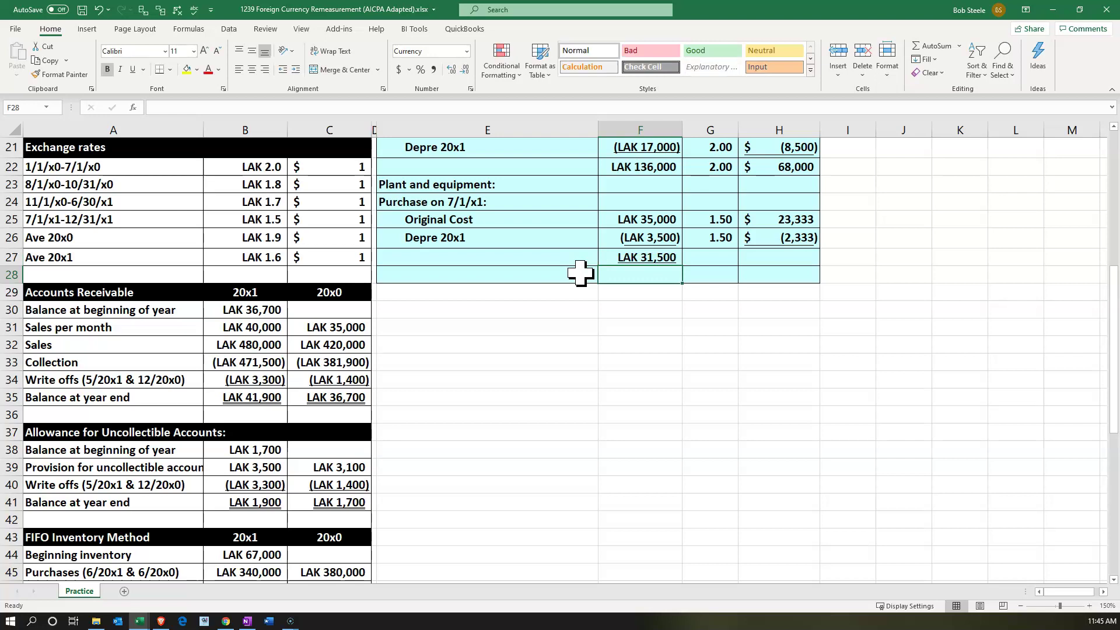
# - Total the US dollar original cost and depreciation in H27 with =SUM(H25:H26)
pyautogui.press('Right')
pyautogui.press('Right')
pyautogui.press('Up')
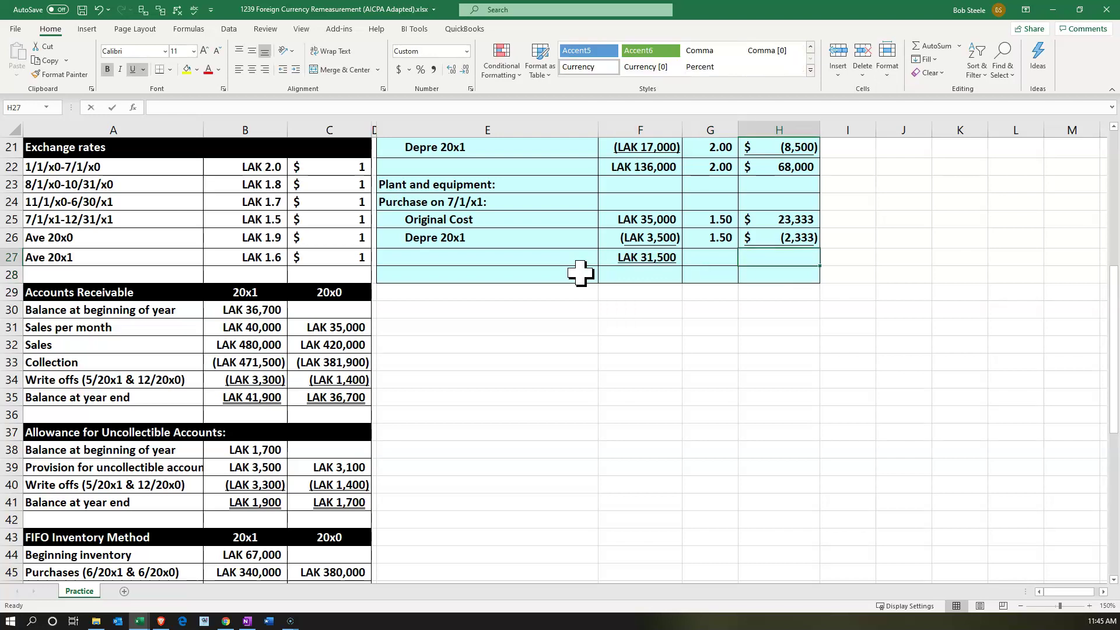
pyautogui.write('=')
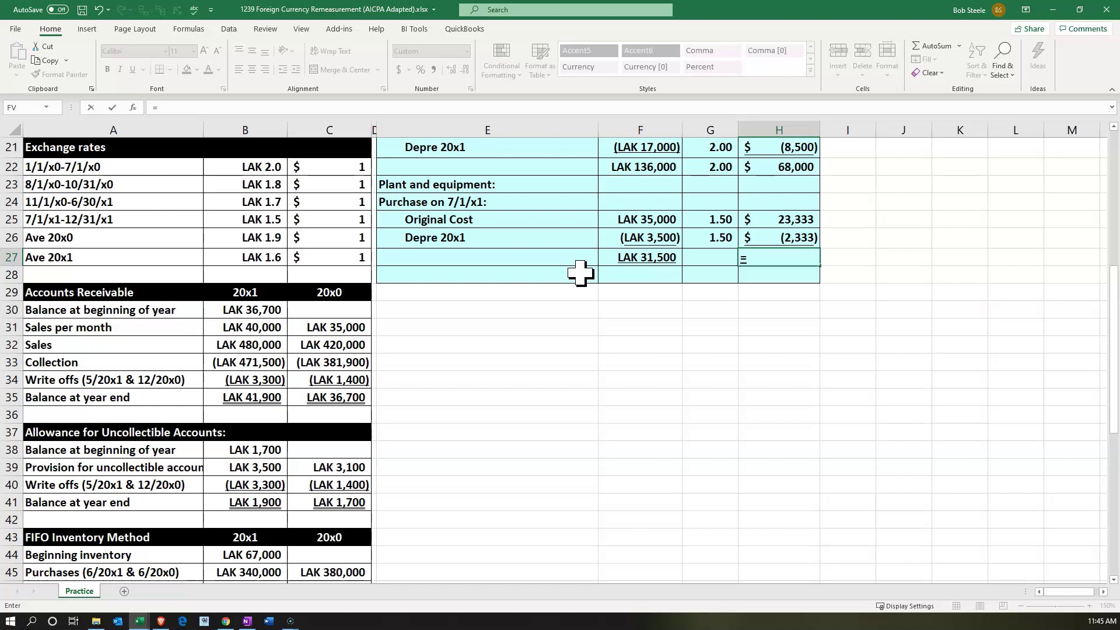
pyautogui.write('sum')
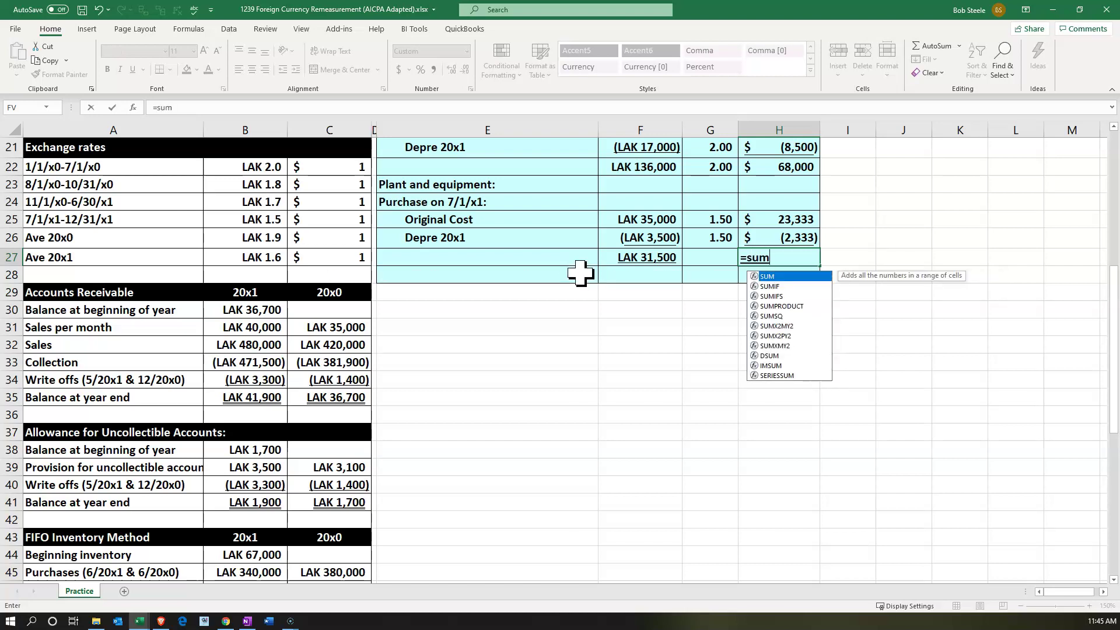
pyautogui.write('(')
pyautogui.press('Up')
pyautogui.press('Up')
pyautogui.hotkey('shift', 'Down')
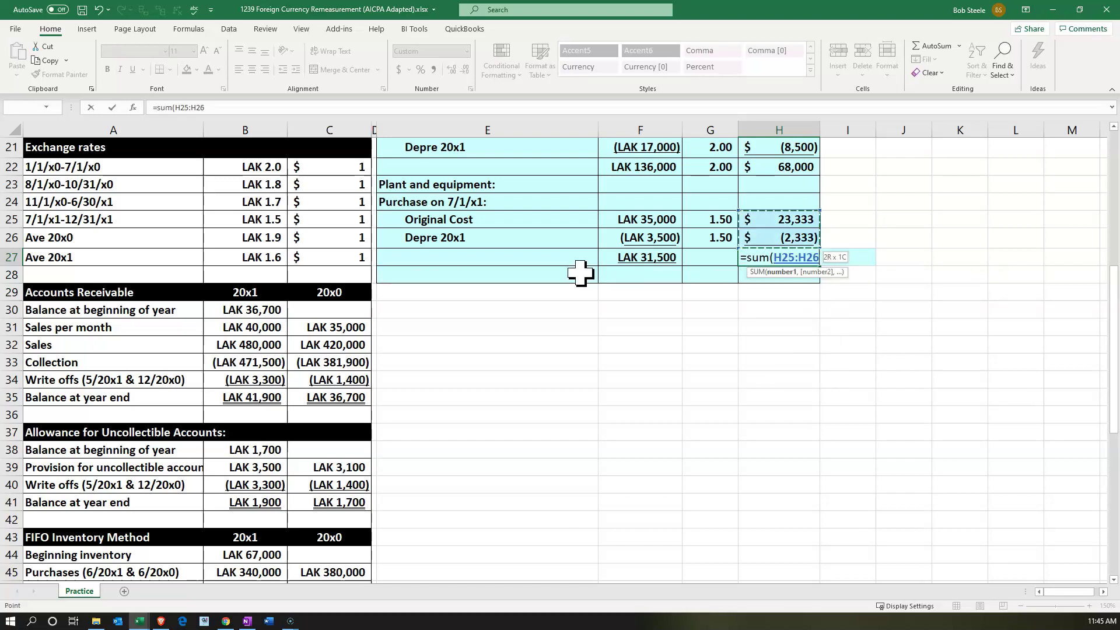
pyautogui.write(')')
pyautogui.press('Return')
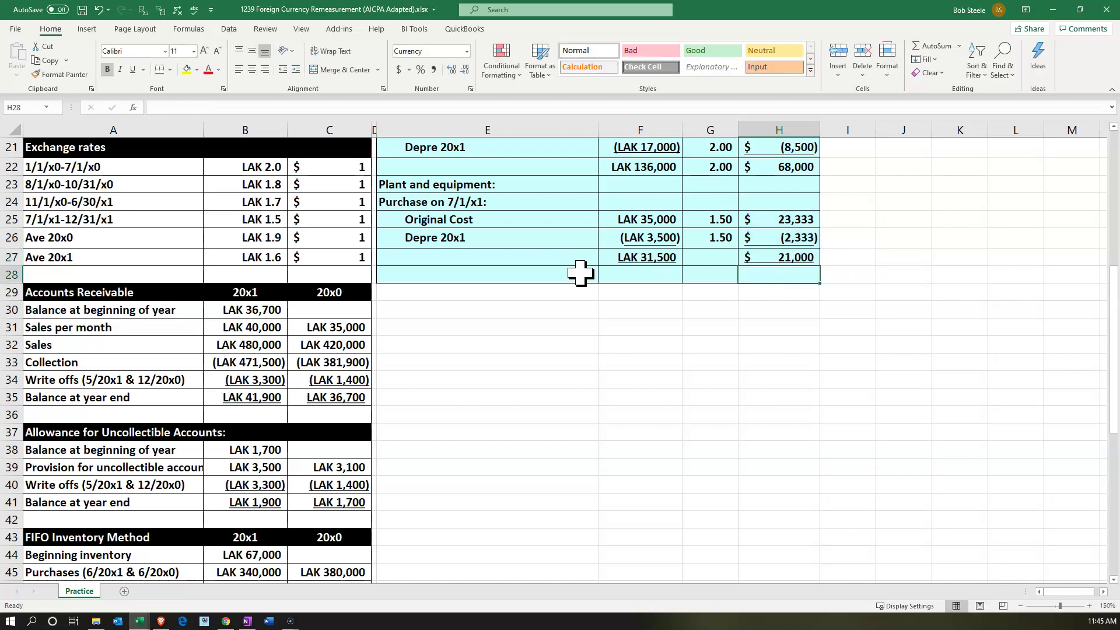
# - Link the exchange rate in G27 on the subtotal row to the rate above it with =G26
pyautogui.press('Left')
pyautogui.press('Up')
pyautogui.write('=')
pyautogui.press('Up')
pyautogui.press('Return')
# - Add a check calculation in I27 that divides the LAK subtotal by the exchange rate, =F27/G27
pyautogui.press('Right')
pyautogui.press('Right')
pyautogui.press('Up')
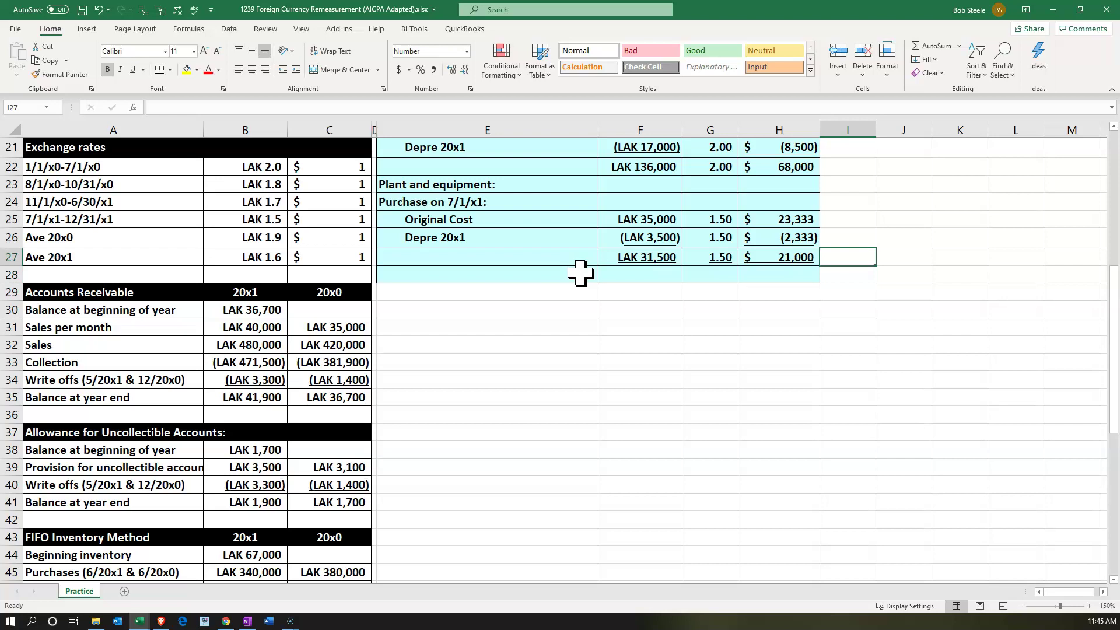
pyautogui.write('=')
pyautogui.press('Left')
pyautogui.press('Left')
pyautogui.press('Left')
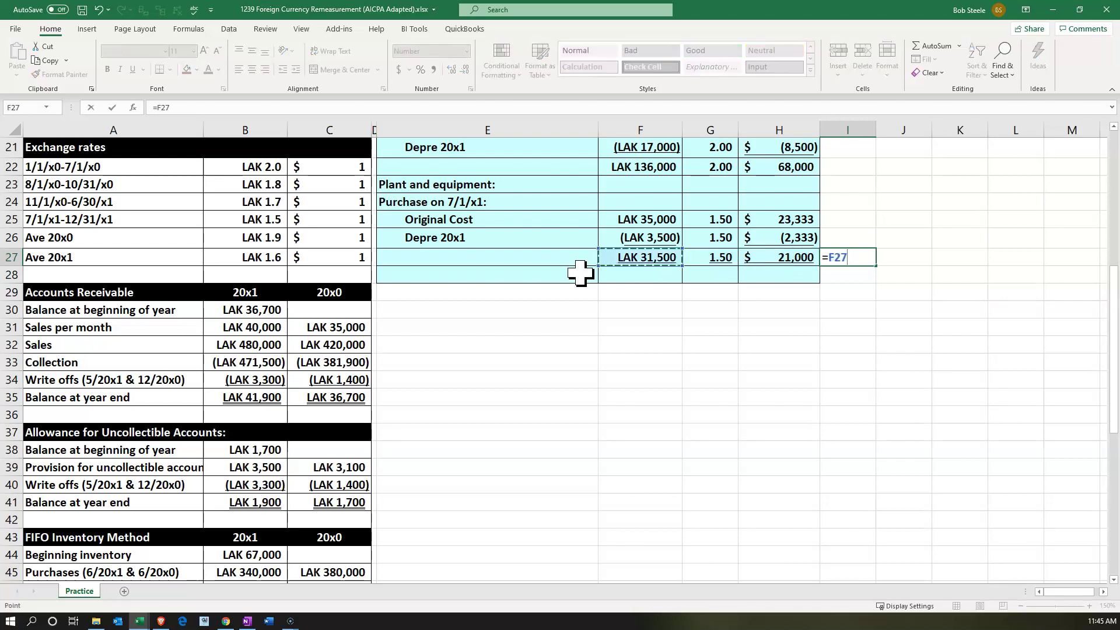
pyautogui.write('/')
pyautogui.press('Left')
pyautogui.press('Left')
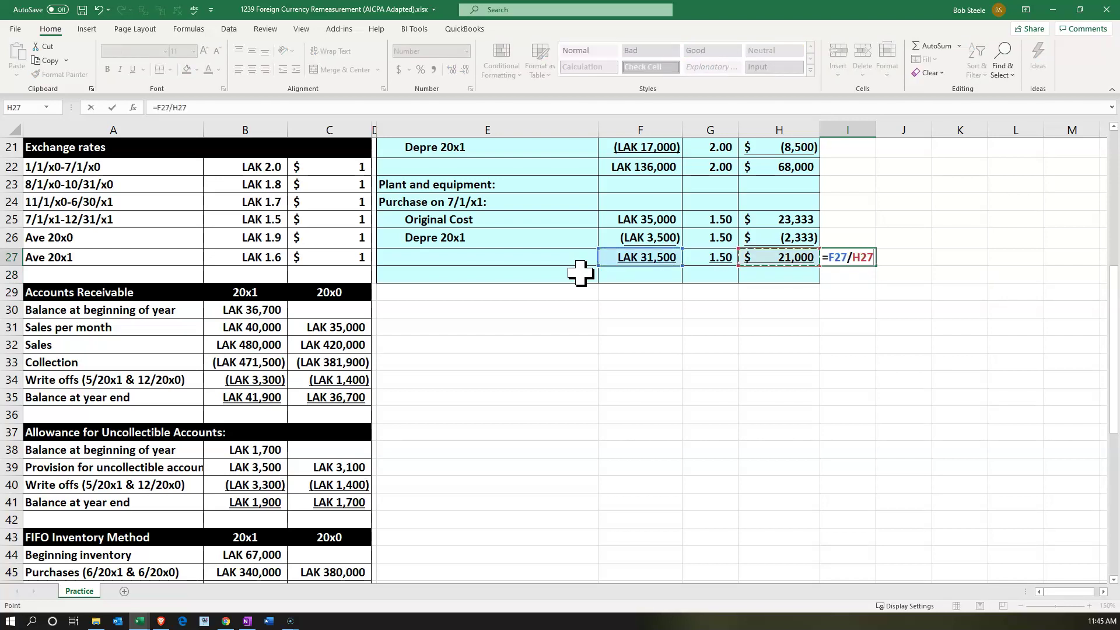
pyautogui.press('Return')
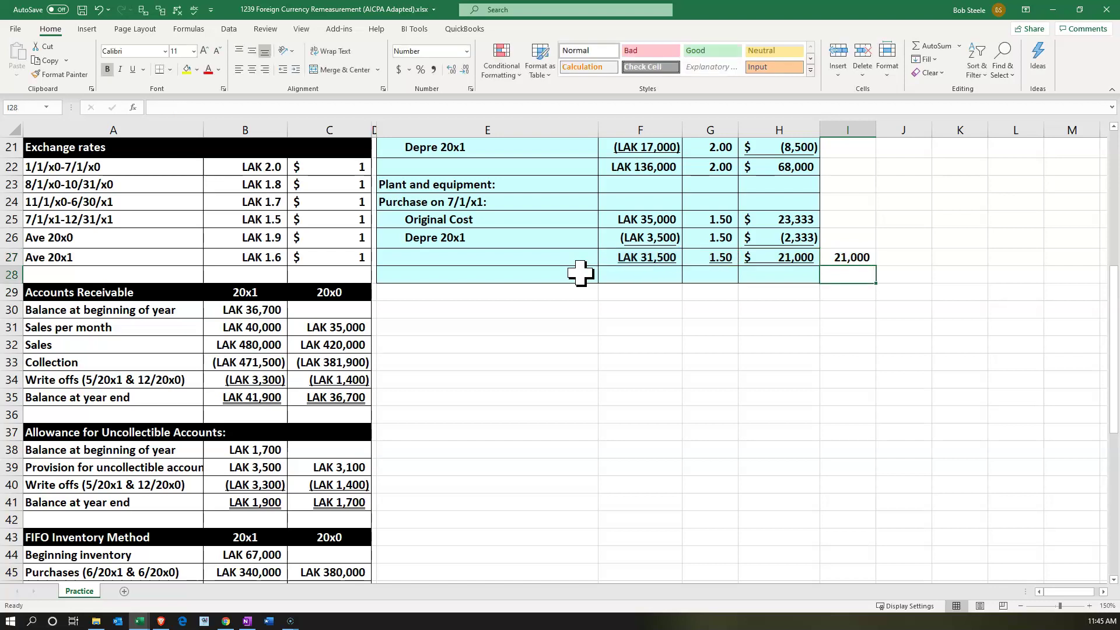
# - Clear the check calculation from I27 beside the 7/1/x1 purchase subtotal
pyautogui.press('Up')
pyautogui.press('Delete')
pyautogui.press('Left')
pyautogui.press('Left')
pyautogui.press('Left')
pyautogui.press('Down')
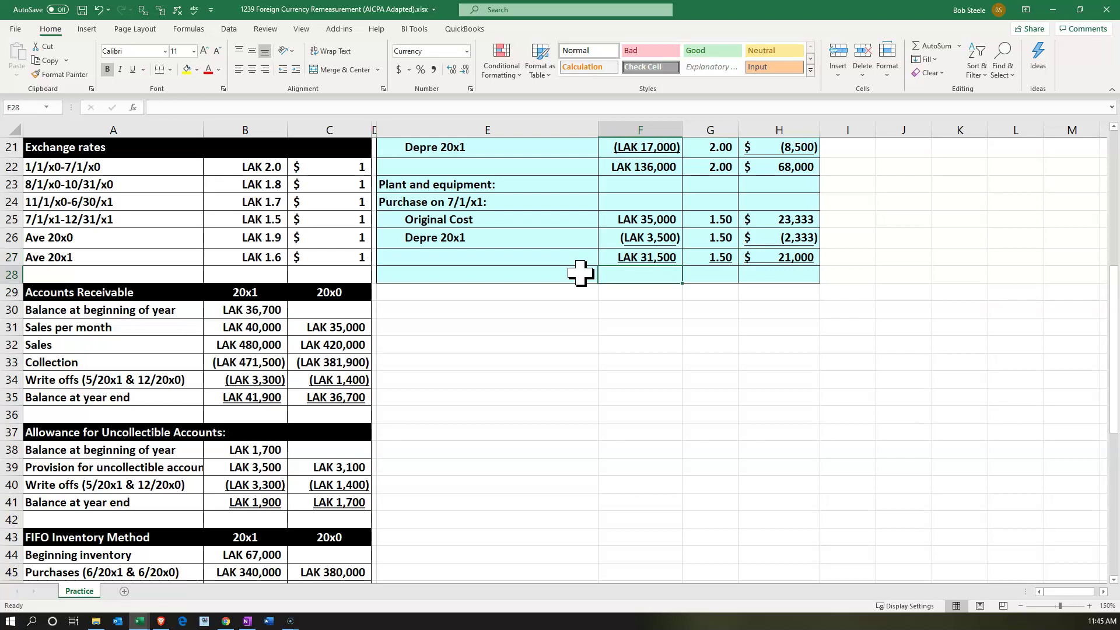
# - Total the LAK land and both plant and equipment subtotals in F28 with =F16+F22+F27
pyautogui.click(538, 345)
pyautogui.scroll(1, 537, 344)
pyautogui.scroll(2, 537, 349)
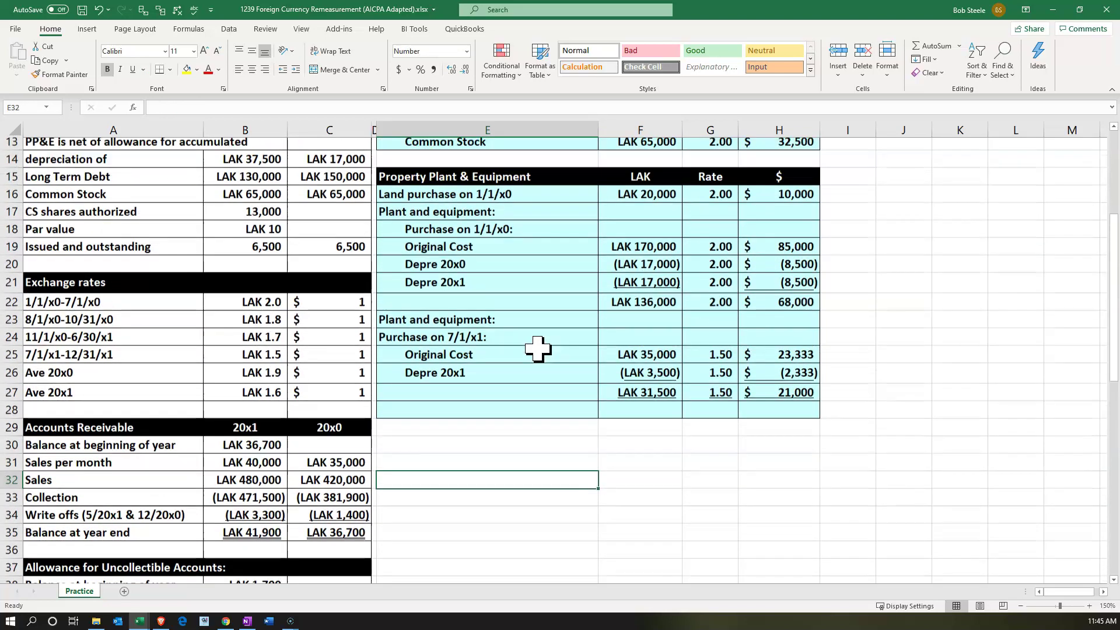
pyautogui.click(632, 431)
pyautogui.write('=')
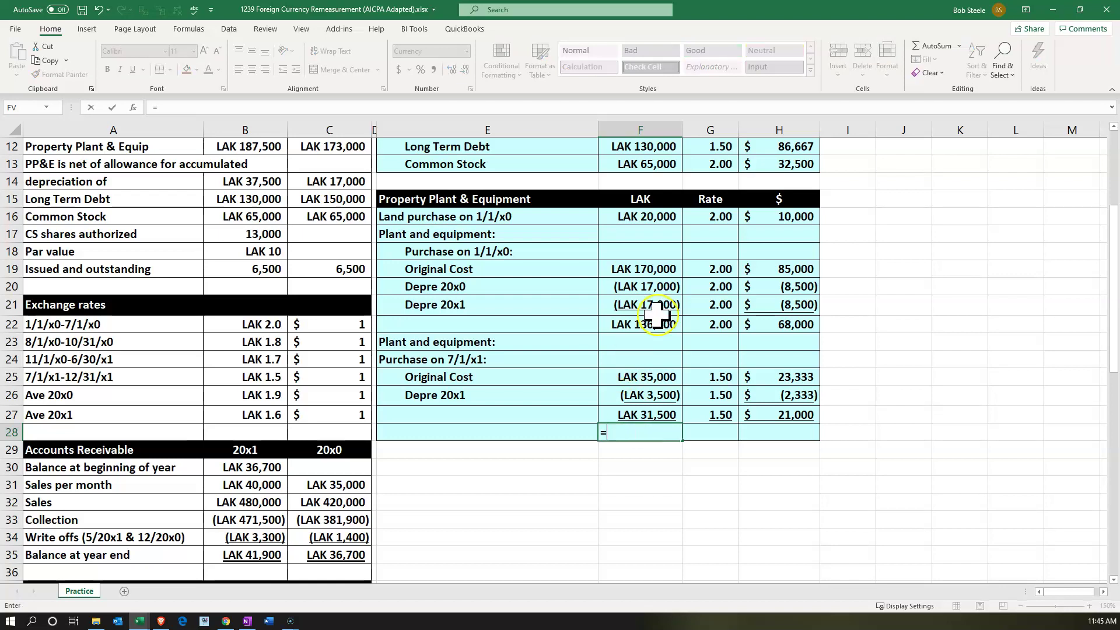
pyautogui.click(654, 217)
pyautogui.write('+')
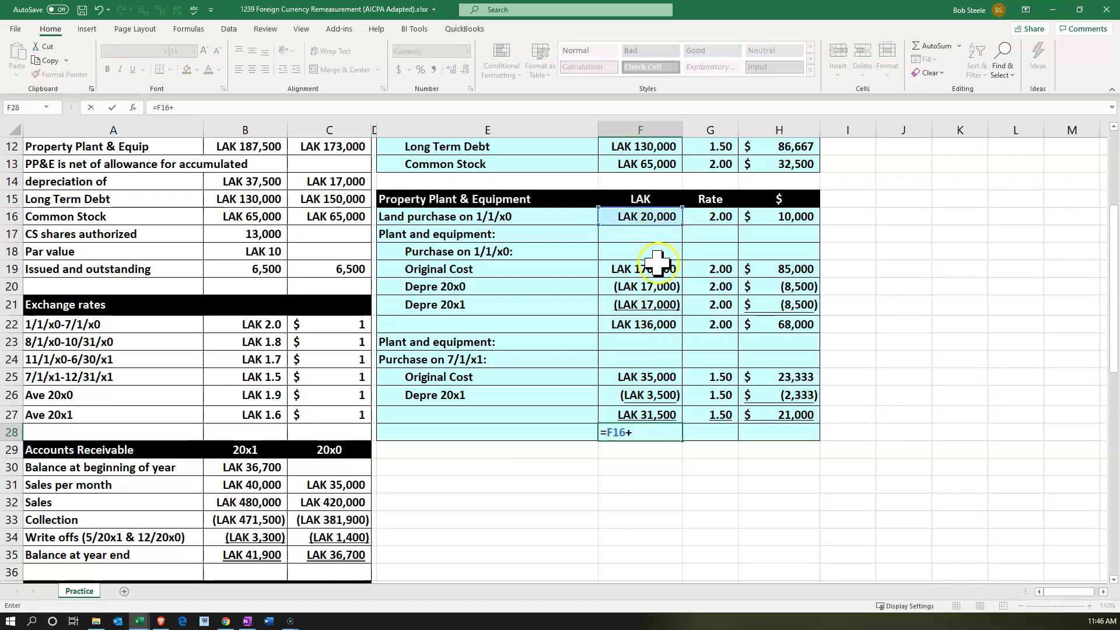
pyautogui.click(643, 325)
pyautogui.write('+')
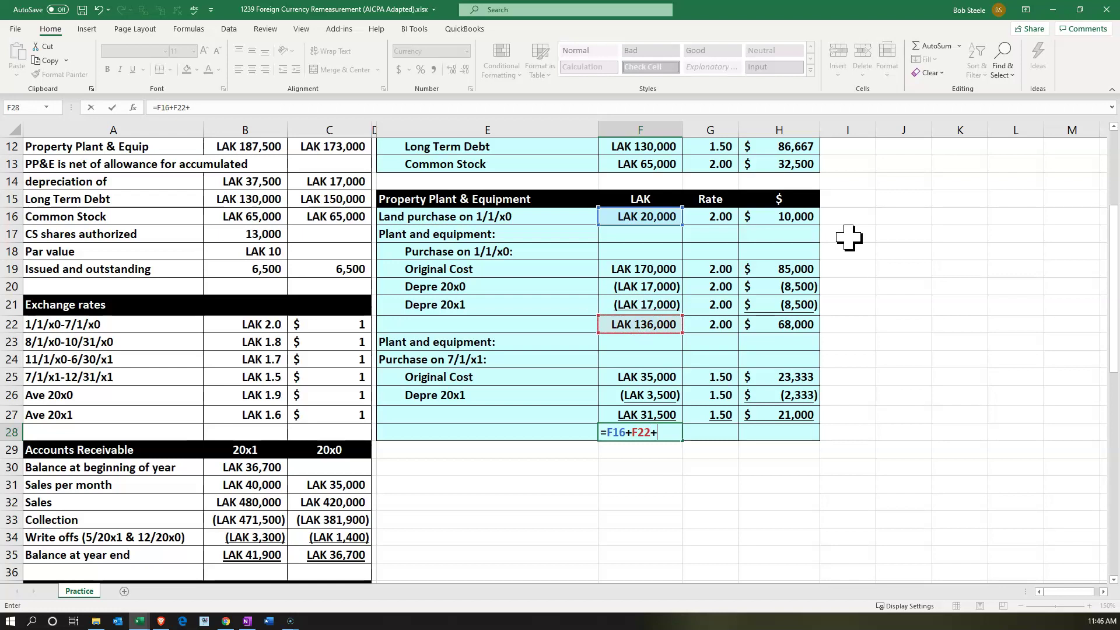
pyautogui.click(654, 408)
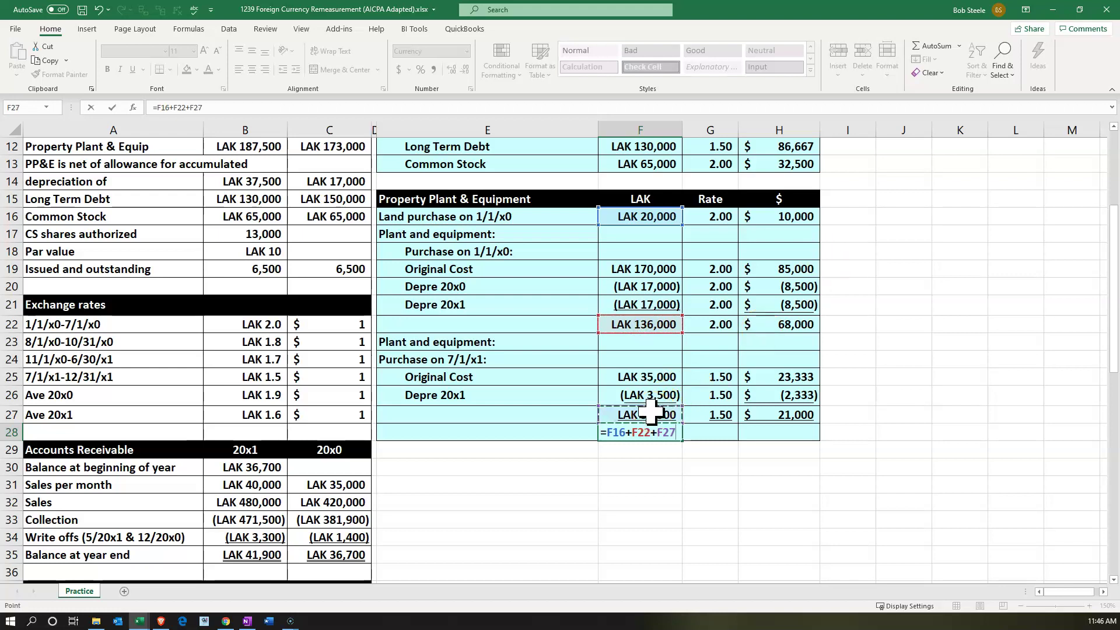
pyautogui.press('Return')
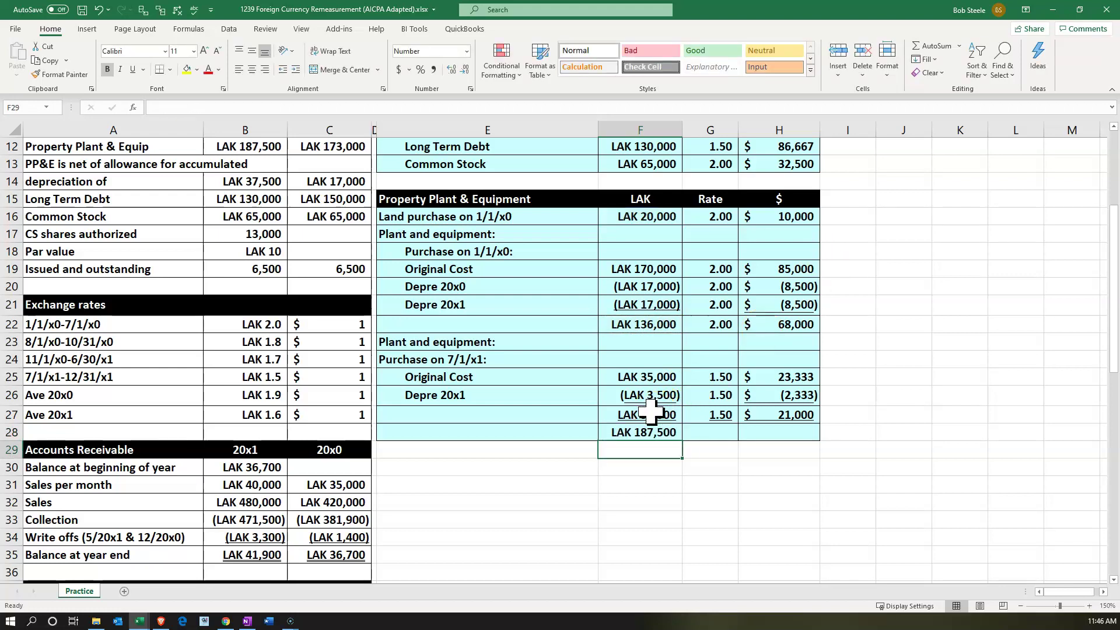
# - Total the US dollar land and both plant and equipment subtotals in H28 with =H16+H22+H27
pyautogui.press('Right')
pyautogui.press('Right')
pyautogui.press('Up')
pyautogui.write('=')
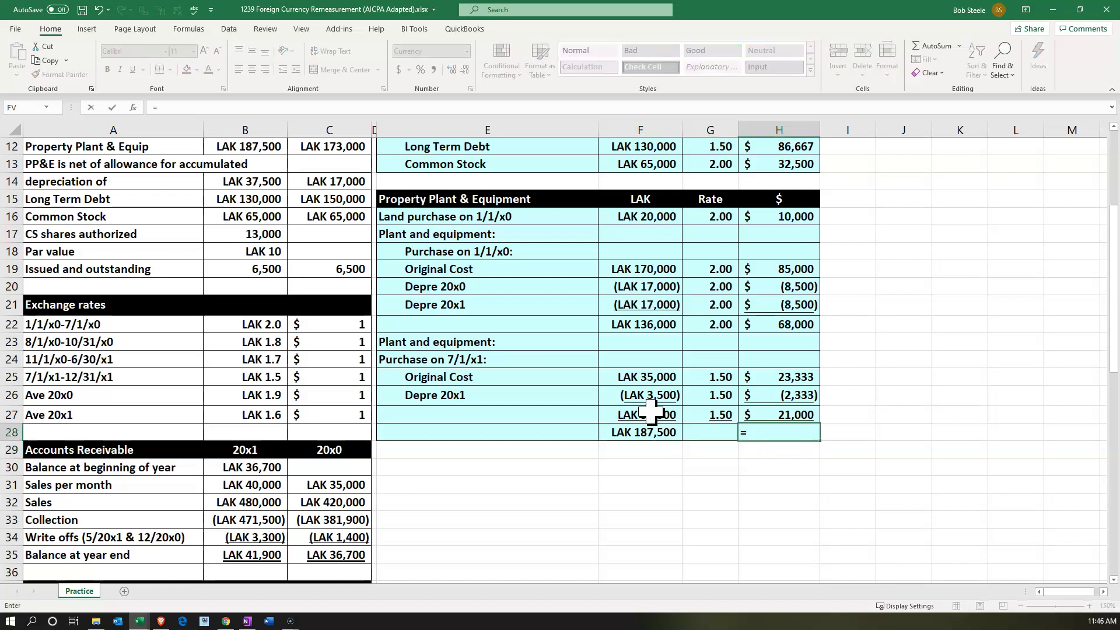
pyautogui.click(789, 216)
pyautogui.write('+')
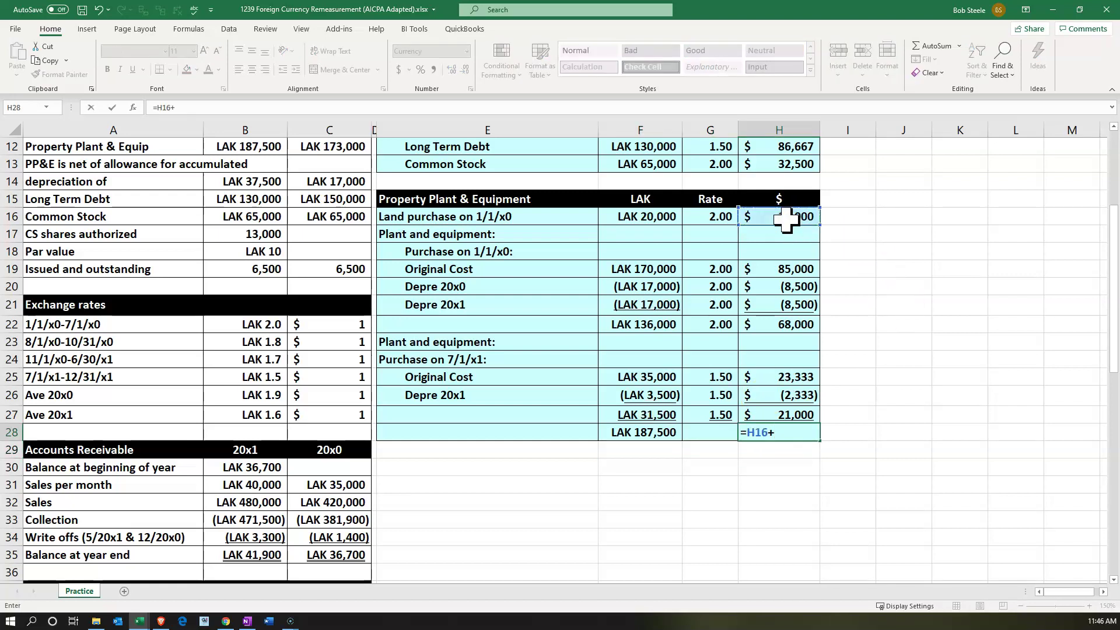
pyautogui.click(796, 327)
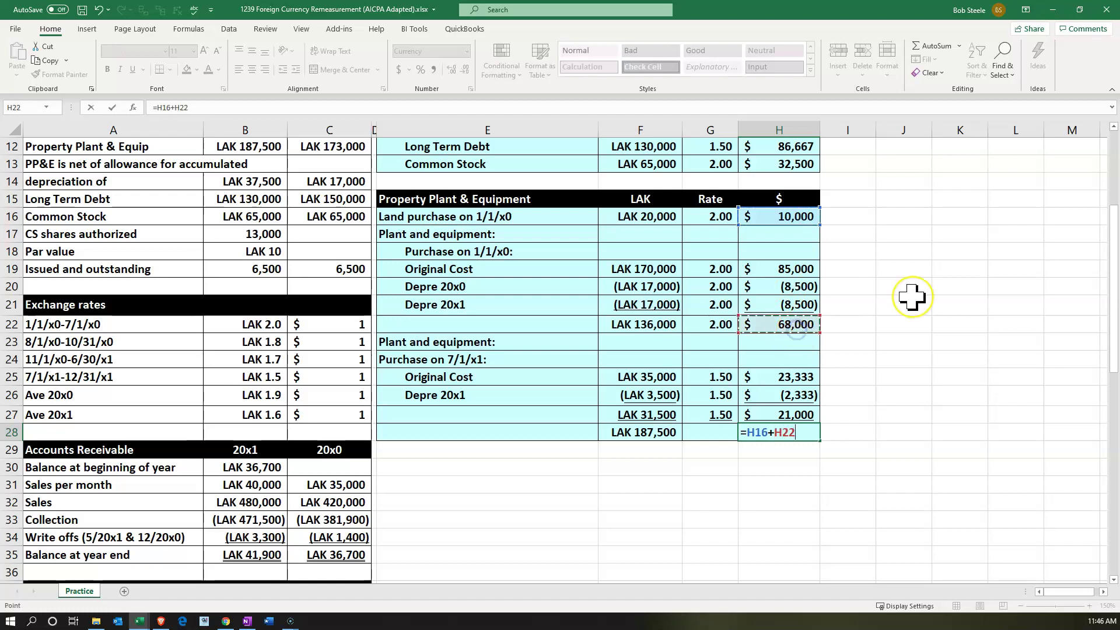
pyautogui.write('+')
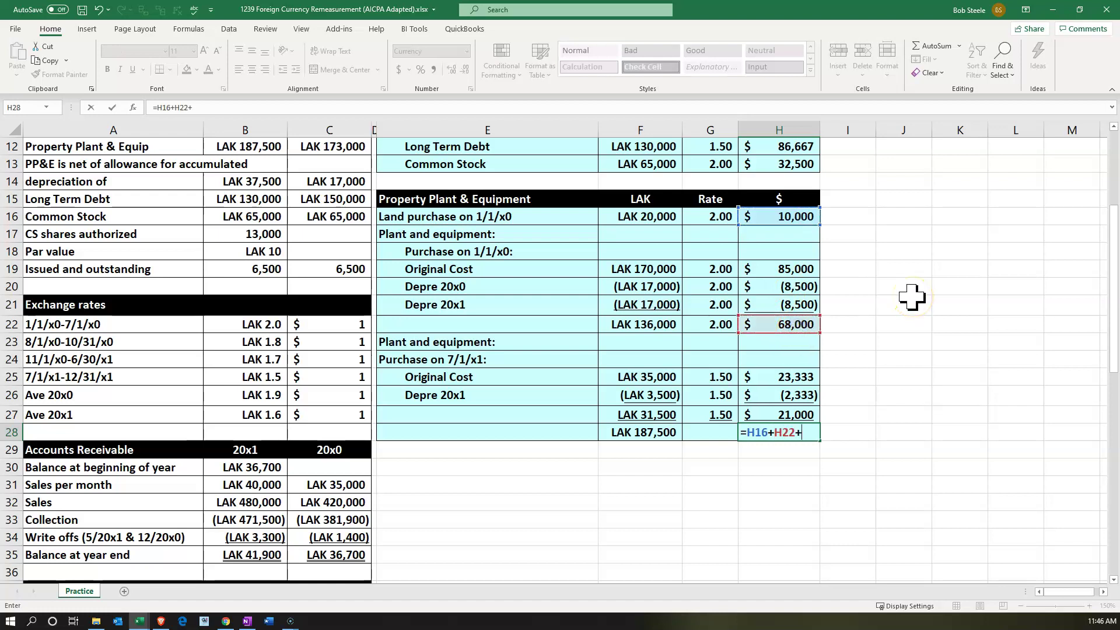
pyautogui.click(811, 415)
pyautogui.press('Return')
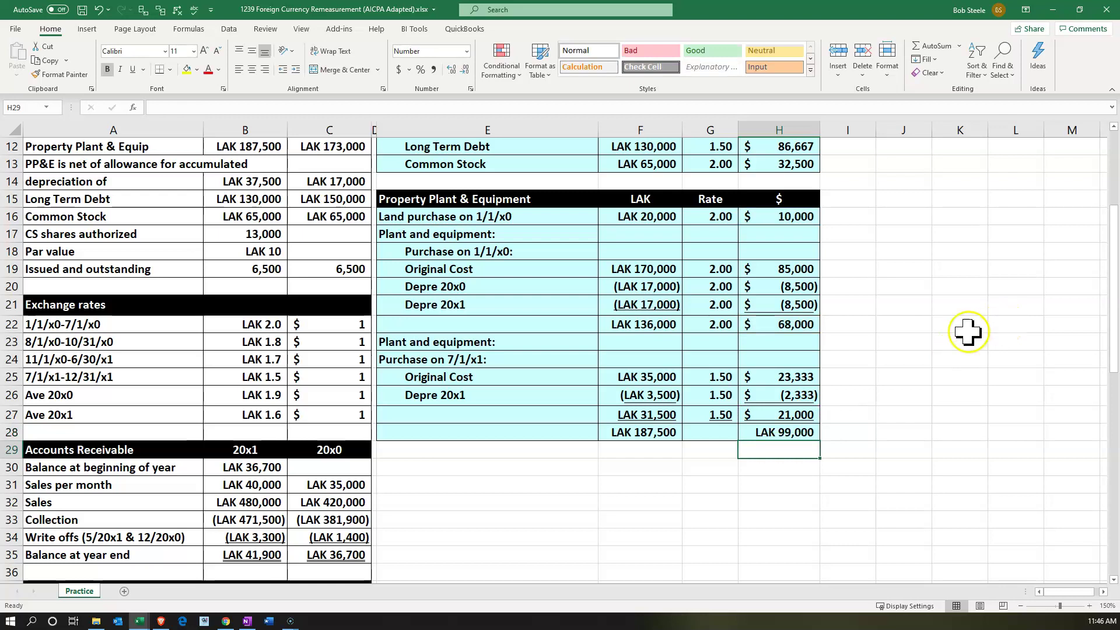
# - Link the 12/31/x1 Property Plant & Equip dollar amount in H11 to the supporting calculation's total with =H28
pyautogui.scroll(1, 949, 344)
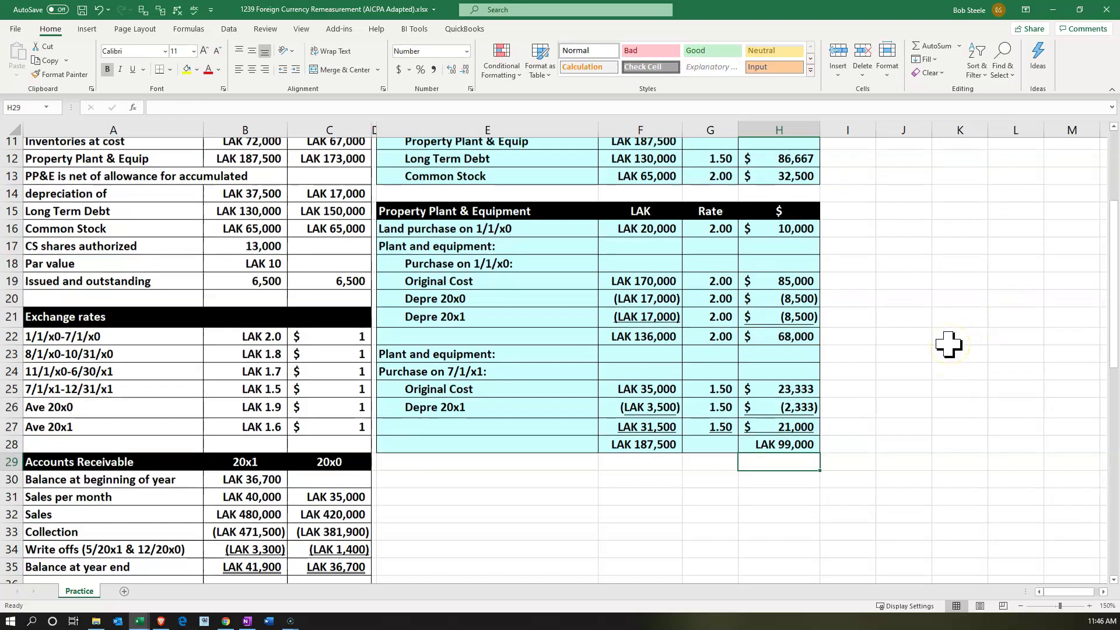
pyautogui.scroll(2, 950, 345)
pyautogui.click(786, 235)
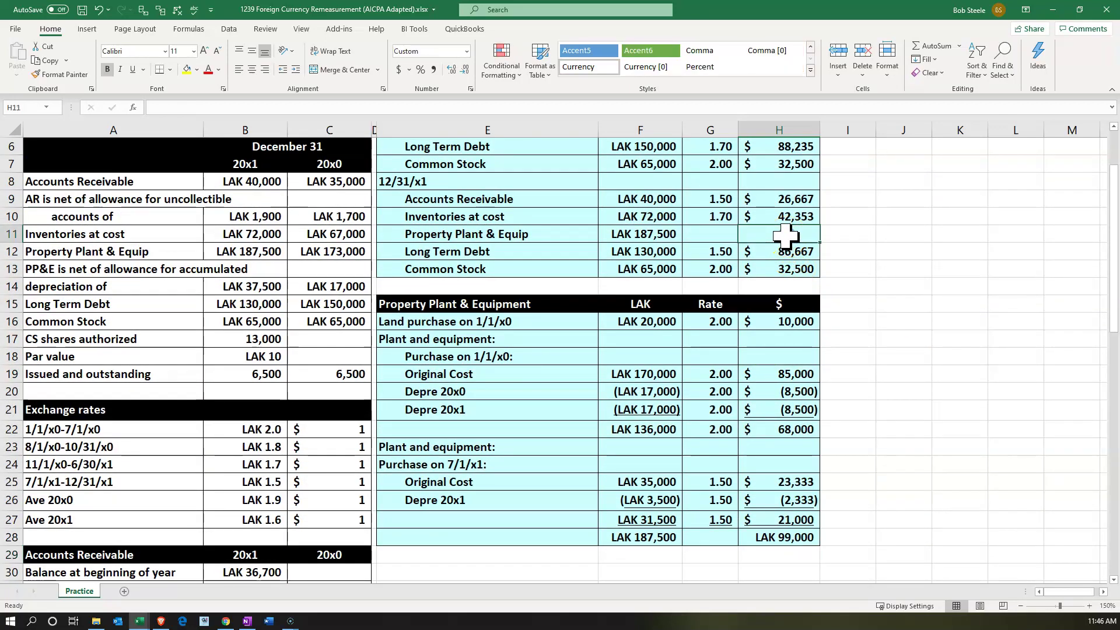
pyautogui.write('=')
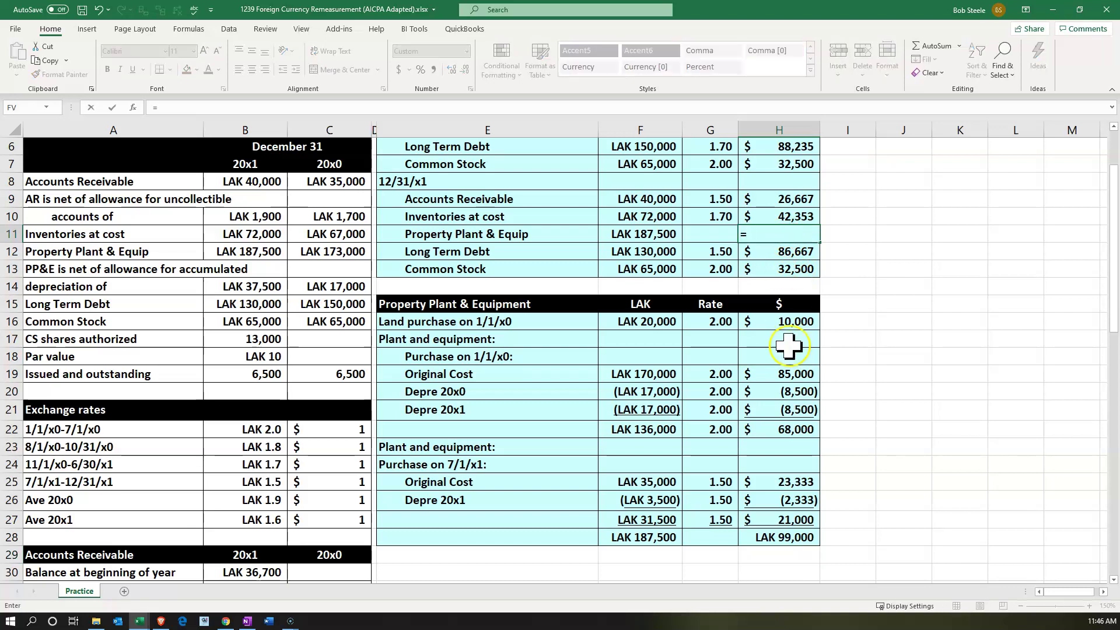
pyautogui.click(794, 539)
pyautogui.press('Return')
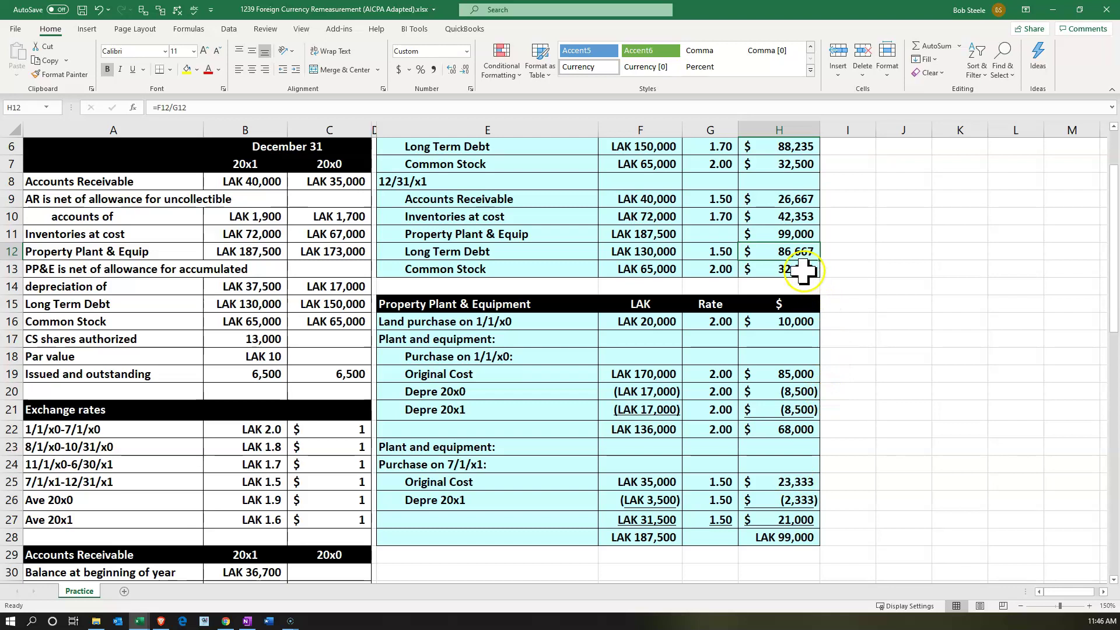
pyautogui.scroll(2, 804, 270)
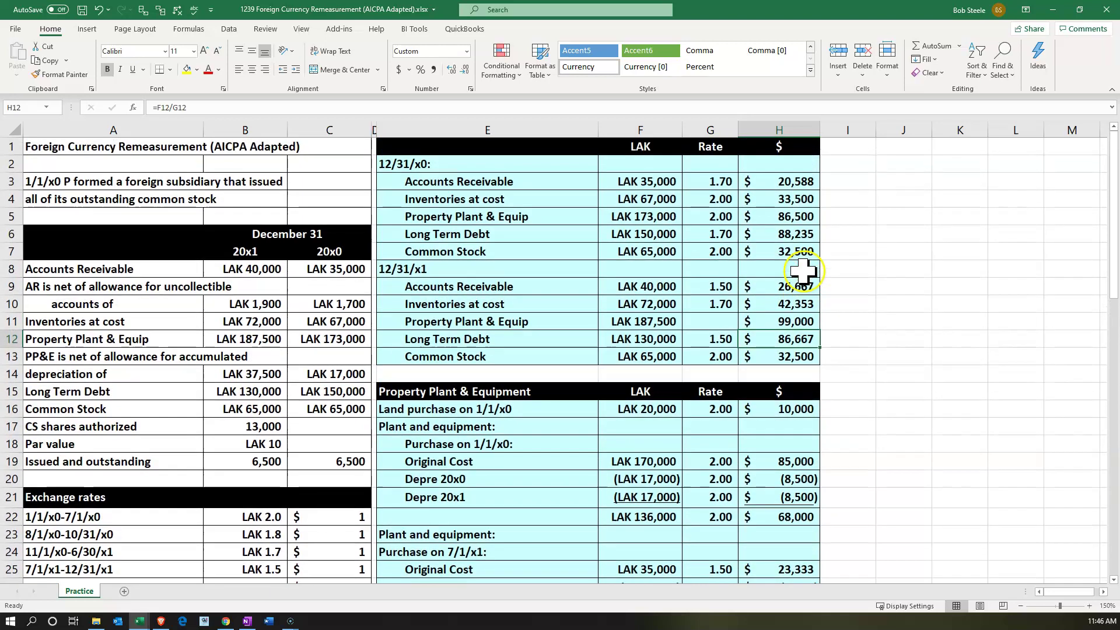